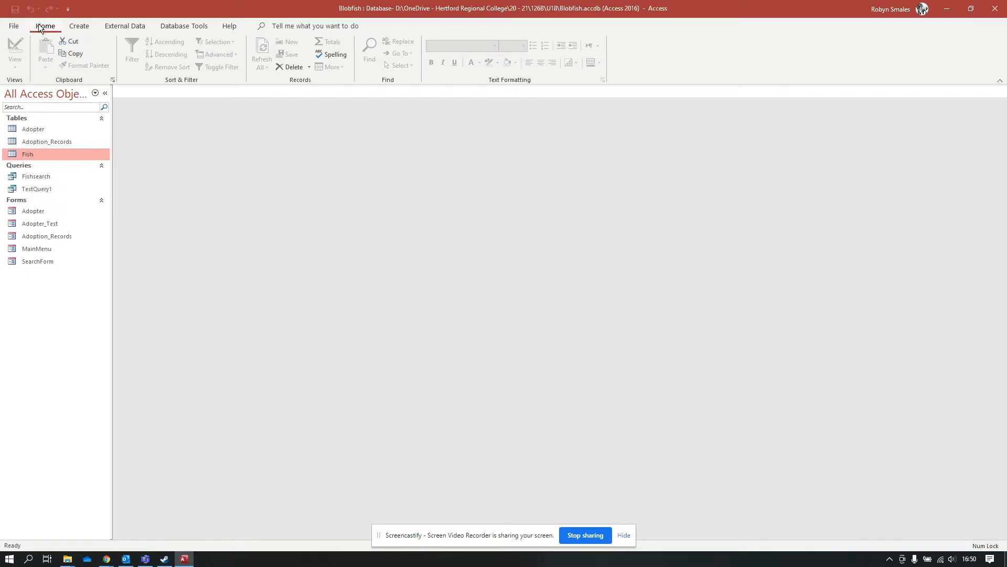
Generate a new form from the Fish table, with an embedded adoption-records subform.
left_click(79, 27)
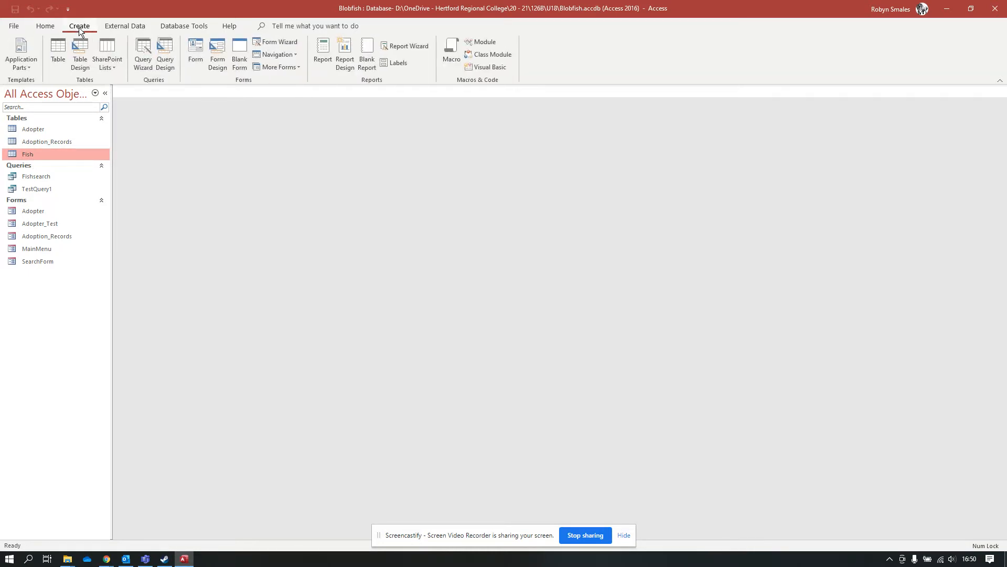
left_click(197, 67)
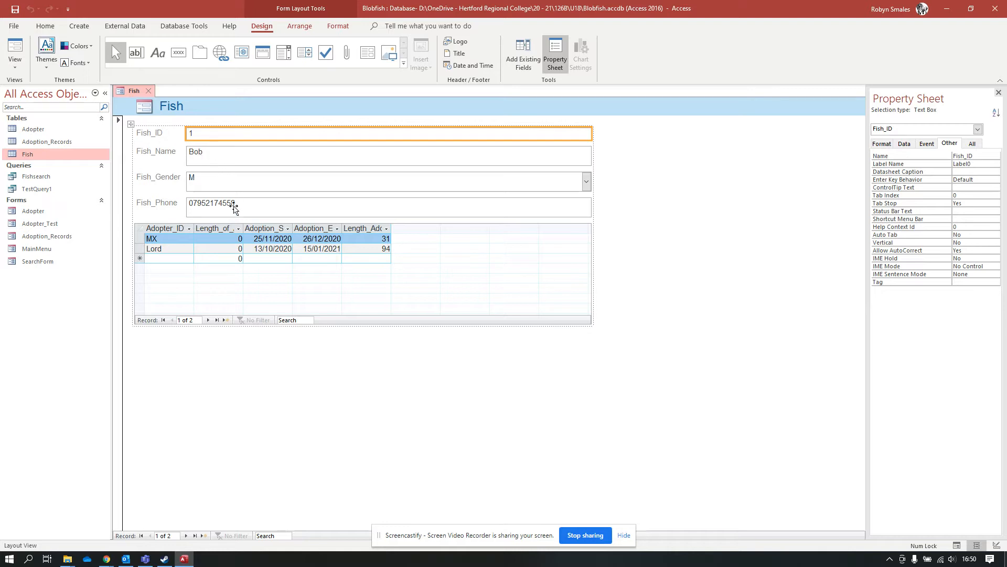
Select the form's Detail section, then the adoption-records subform, to bring up the Field List.
left_click(610, 133)
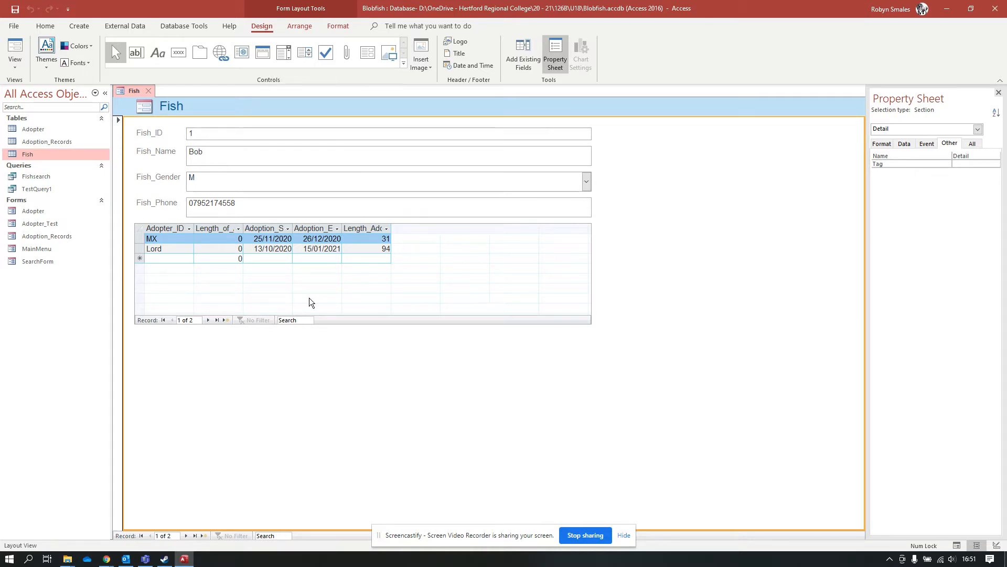
left_click(508, 287)
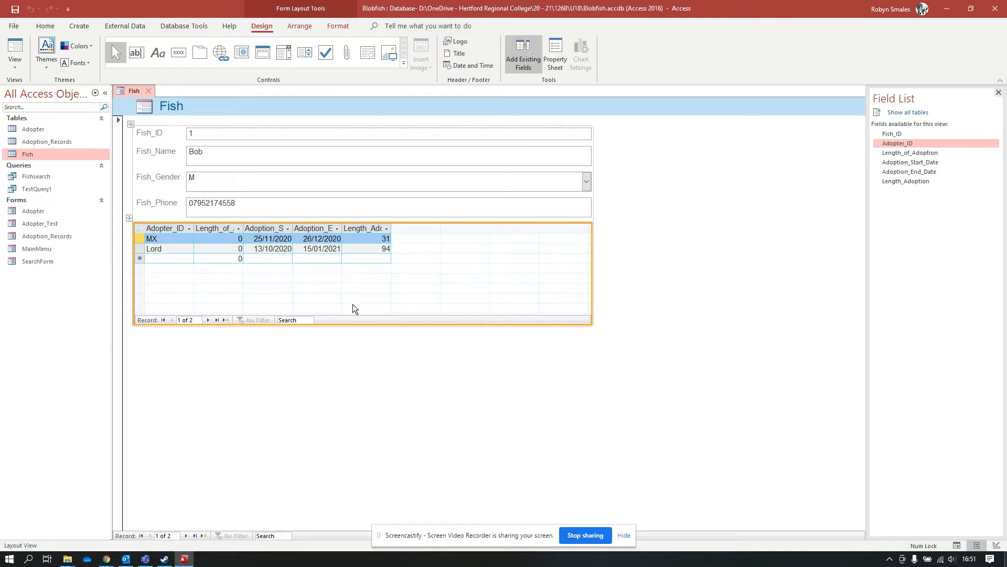
Delete the adoption-records subform and the Fish_ID label and text box from the form.
key("Delete")
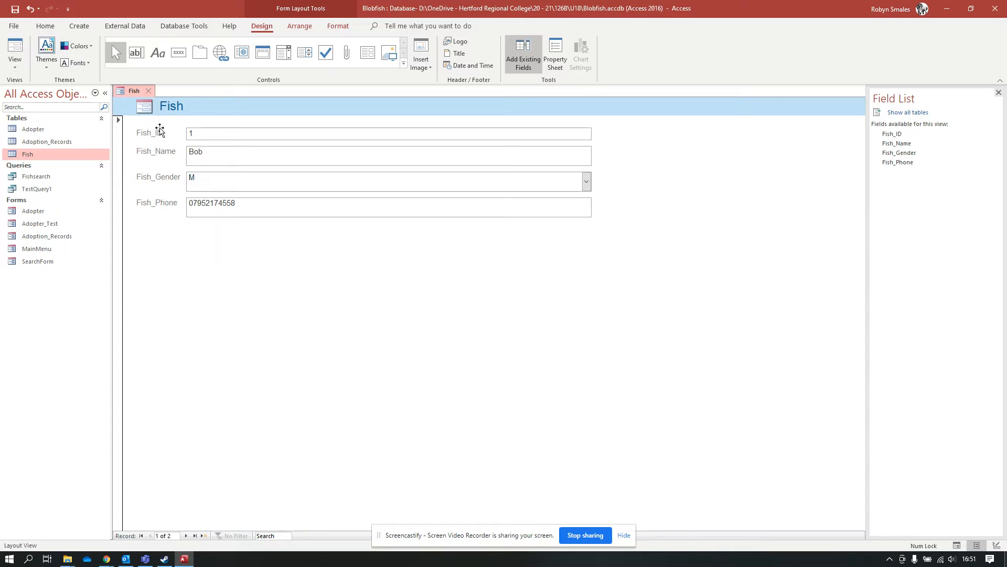
left_click(156, 136)
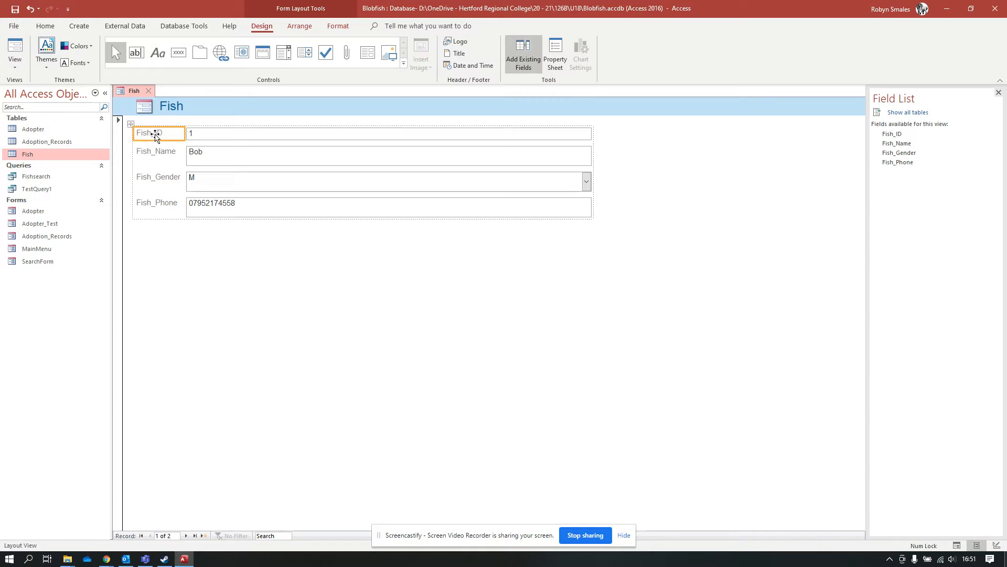
left_click(203, 136, "shift")
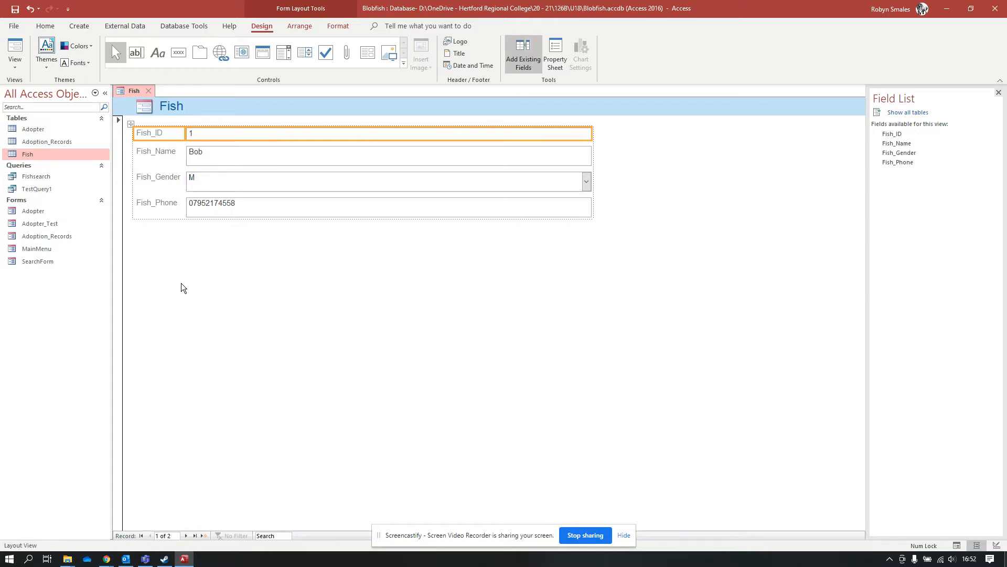
key("Delete")
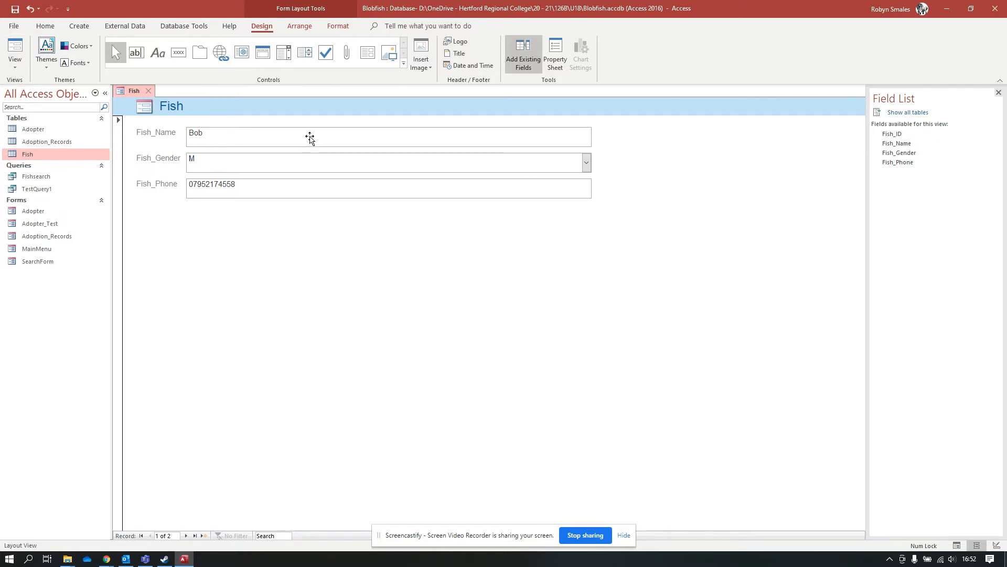
left_click(14, 65)
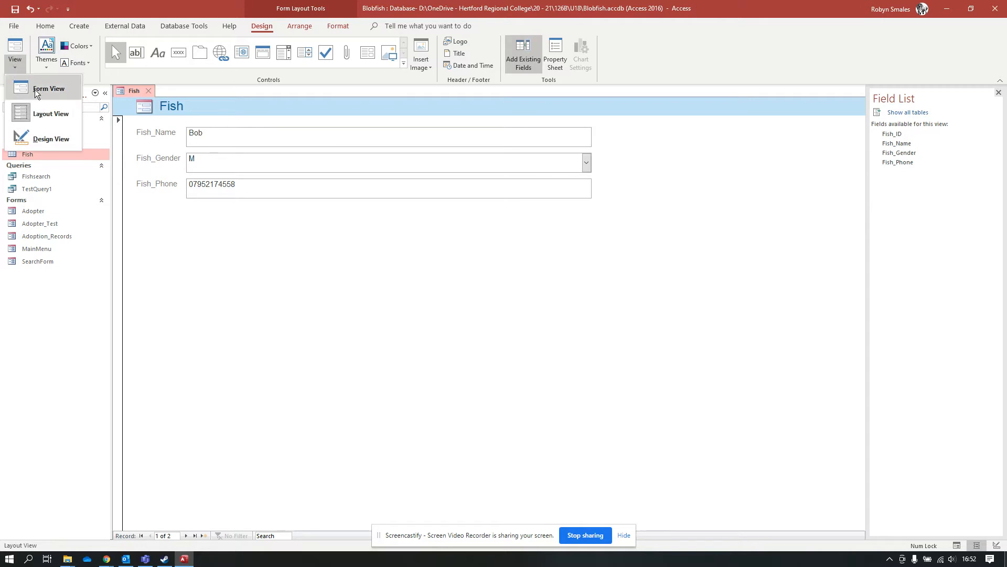
Switch the Fish form to Design View and make its footer, header and Detail sections taller.
left_click(55, 142)
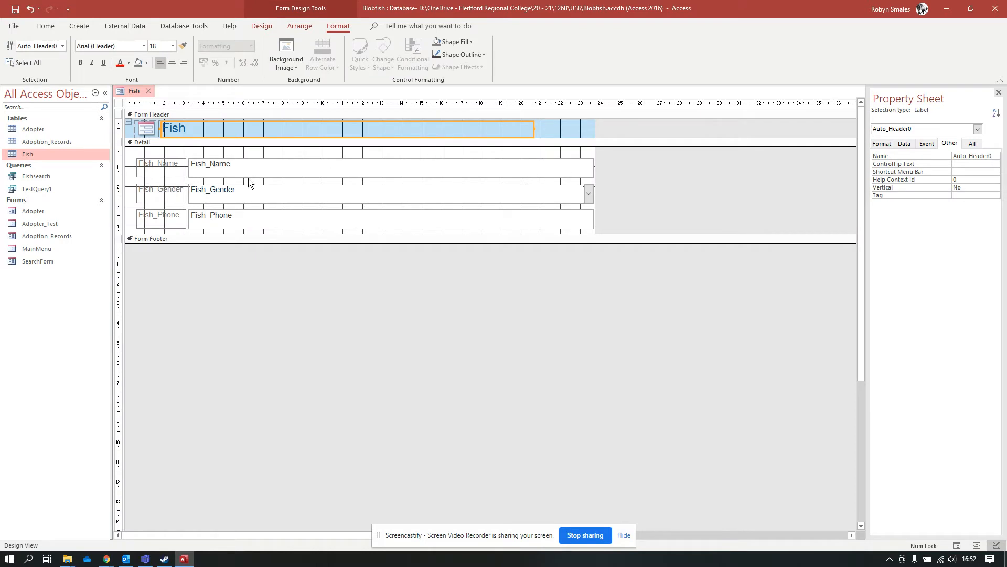
left_click_drag(242, 243, 241, 290)
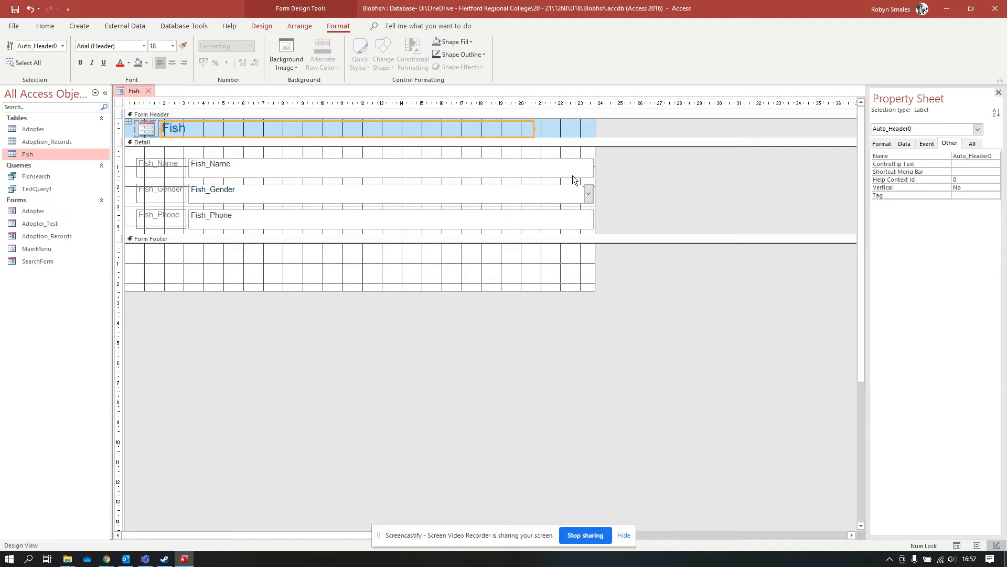
left_click_drag(561, 138, 561, 159)
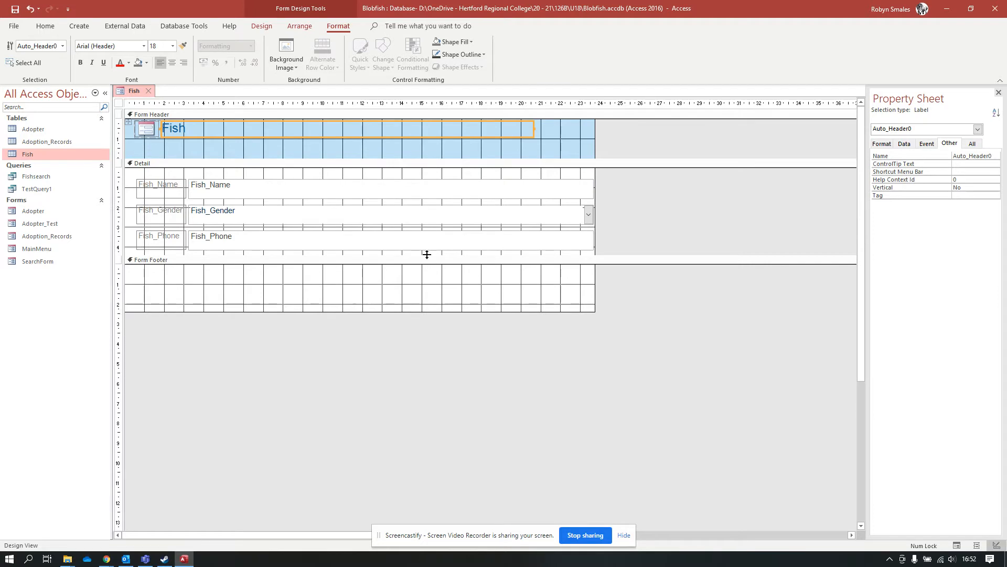
left_click_drag(427, 255, 427, 297)
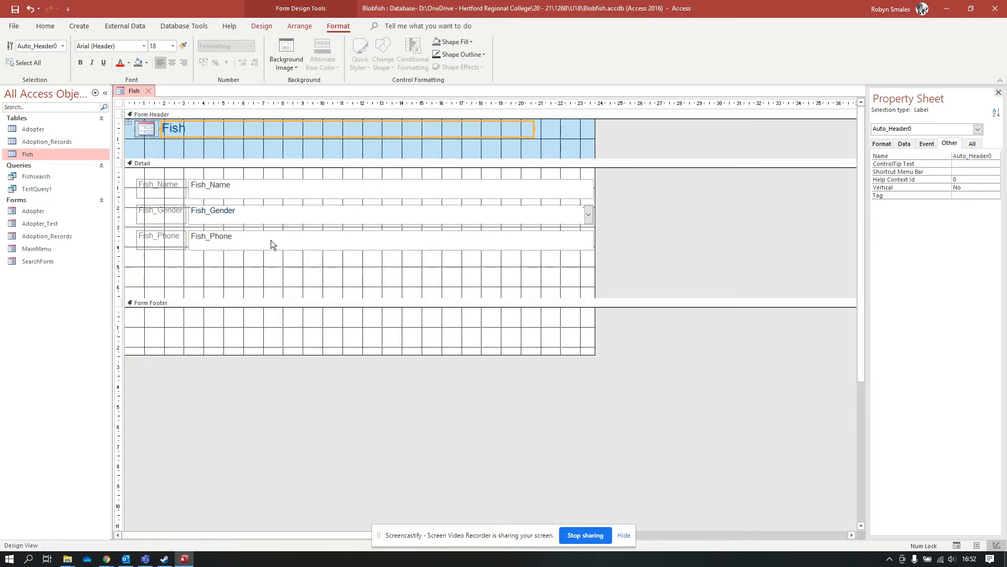
left_click(271, 240)
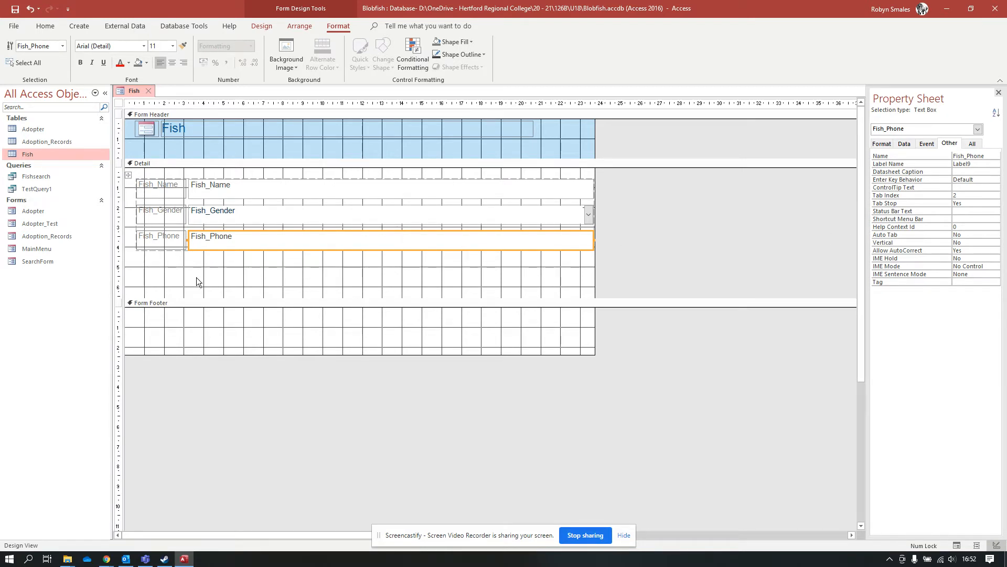
Undo stretching the field controls, then pull the Form Footer up to shorten the Detail section.
left_click_drag(167, 255, 168, 286)
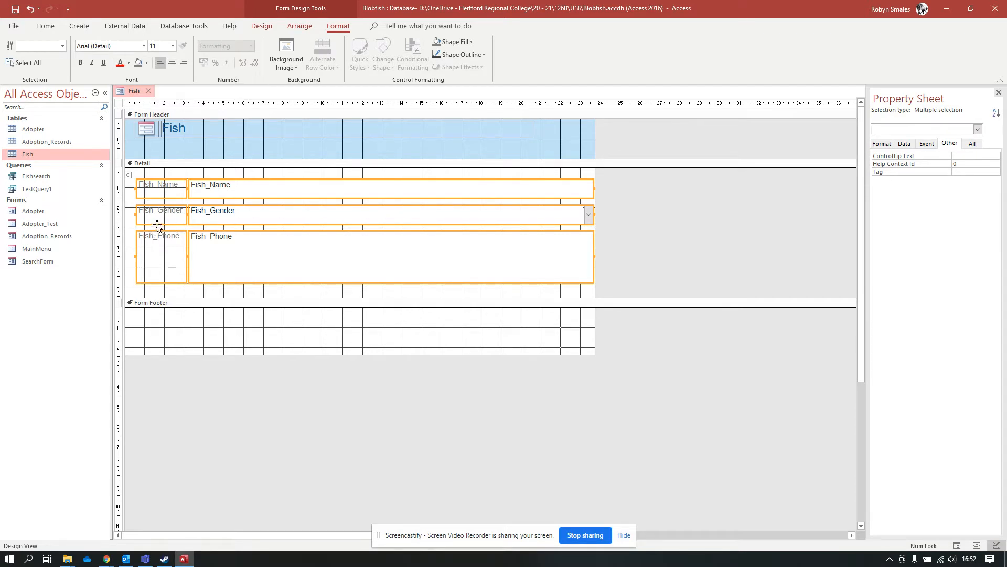
mouse_move(162, 223)
left_mouse_down()
mouse_move(158, 239)
mouse_move(166, 226)
left_mouse_up()
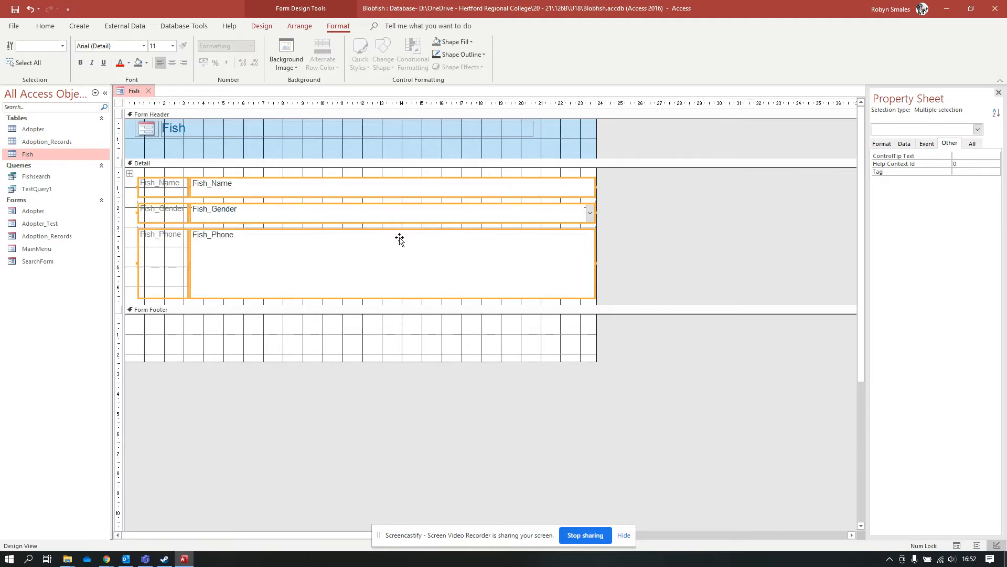
key("ctrl+z")
key("ctrl+z")
key("ctrl+z")
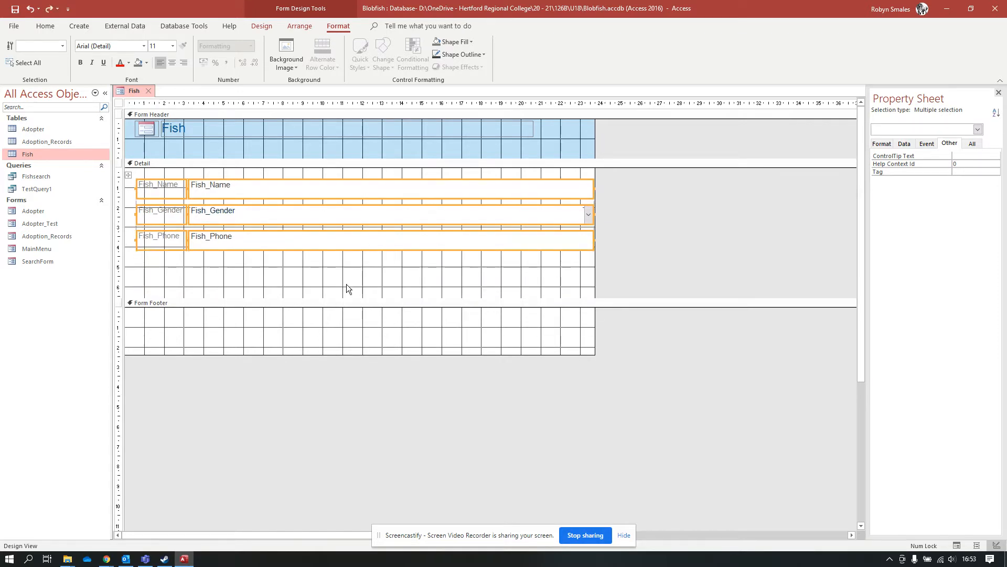
mouse_move(344, 296)
left_mouse_down()
mouse_move(344, 275)
mouse_move(344, 283)
left_mouse_up()
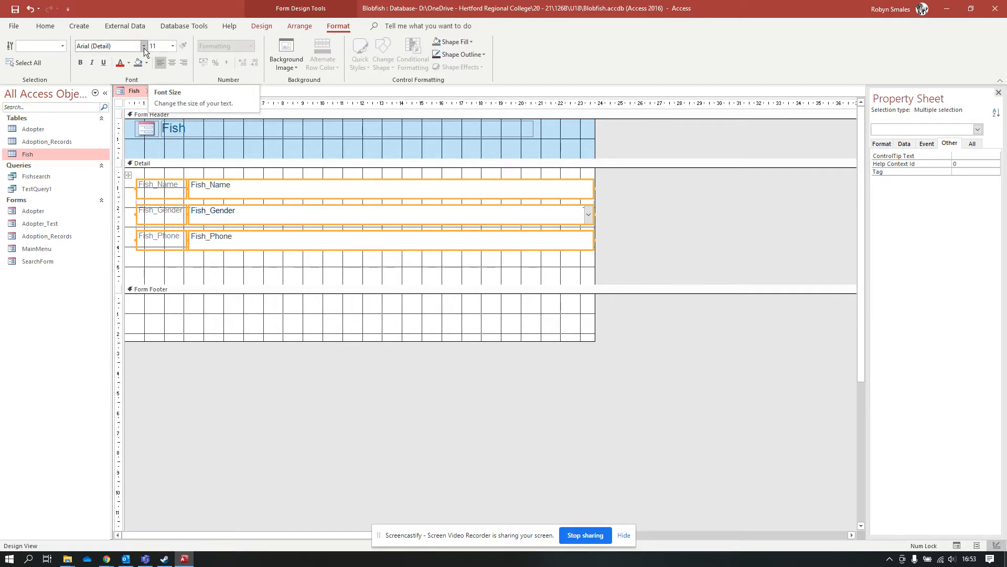
Try a few Office themes and apply the blue theme to the Fish form.
left_click(256, 25)
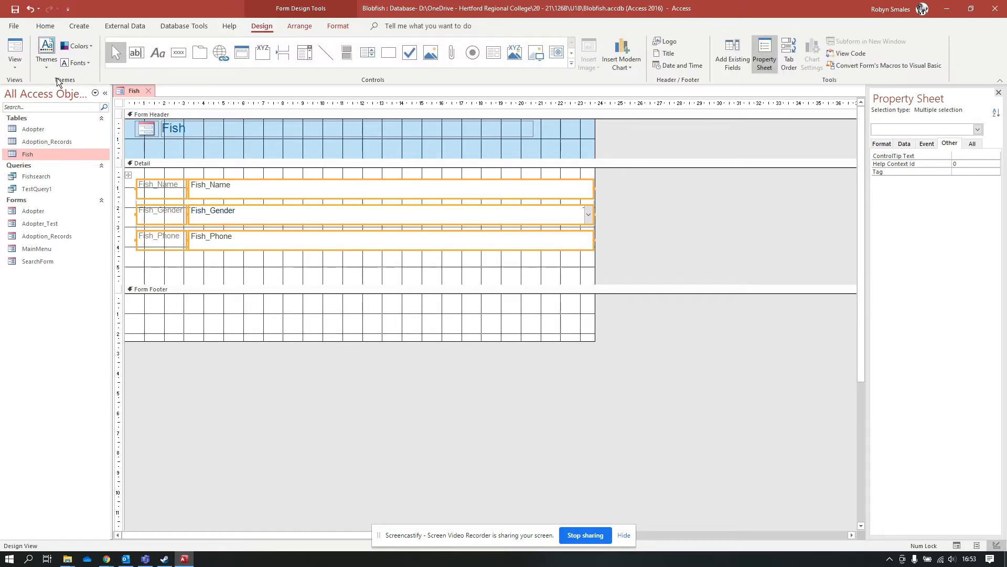
left_click(46, 59)
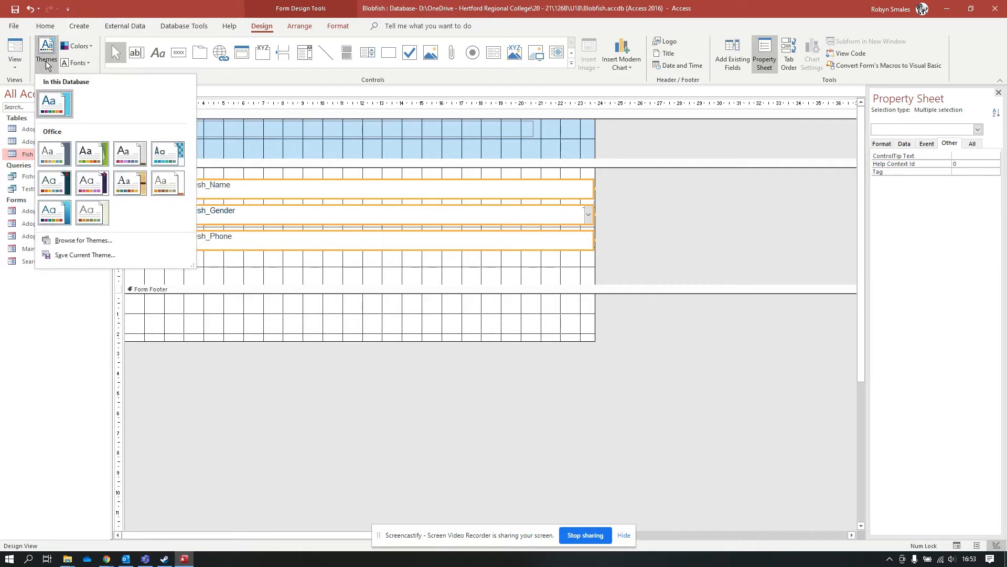
left_click(37, 65)
left_click(37, 64)
left_click(96, 185)
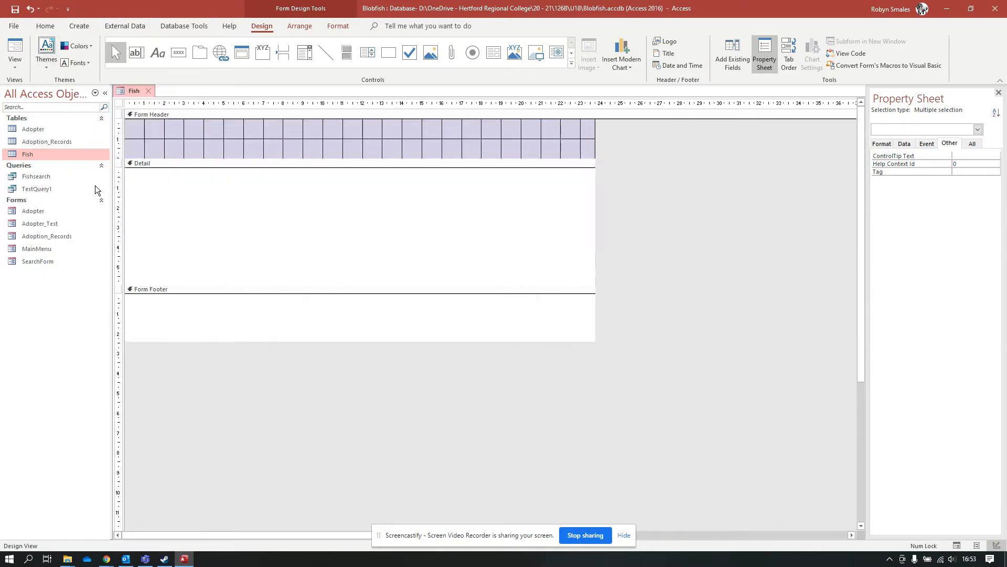
left_click(45, 65)
left_click(56, 212)
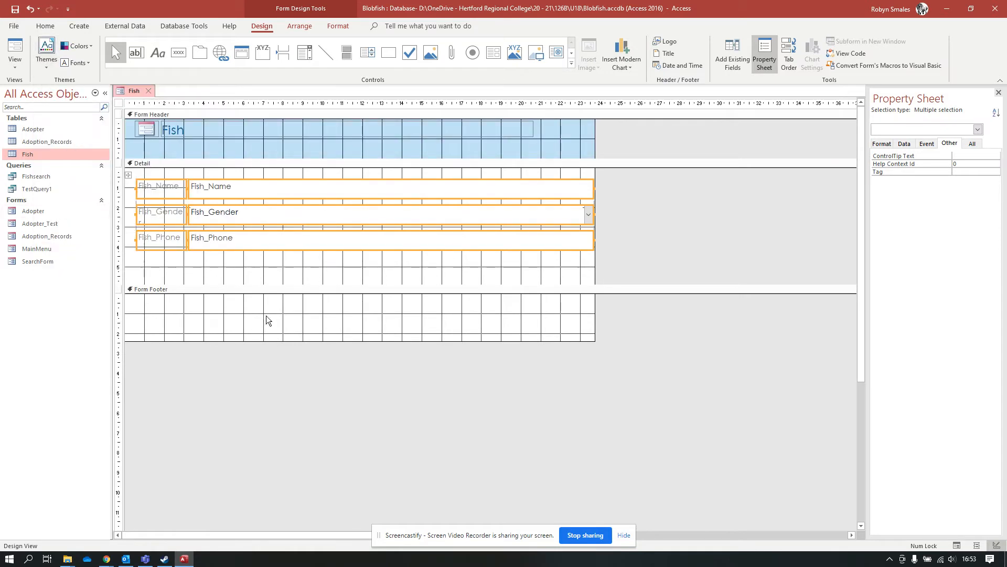
left_click(230, 152)
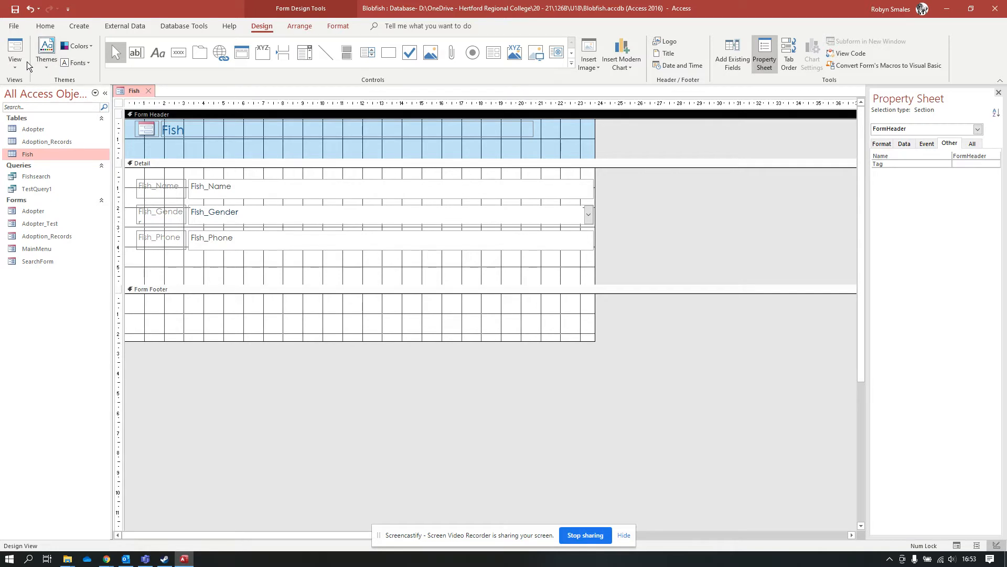
left_click(45, 62)
left_click(58, 212)
Browse the theme colour schemes without changing them, then set Arial as the theme font.
left_click(89, 45)
scroll(120, 126, "down", 1)
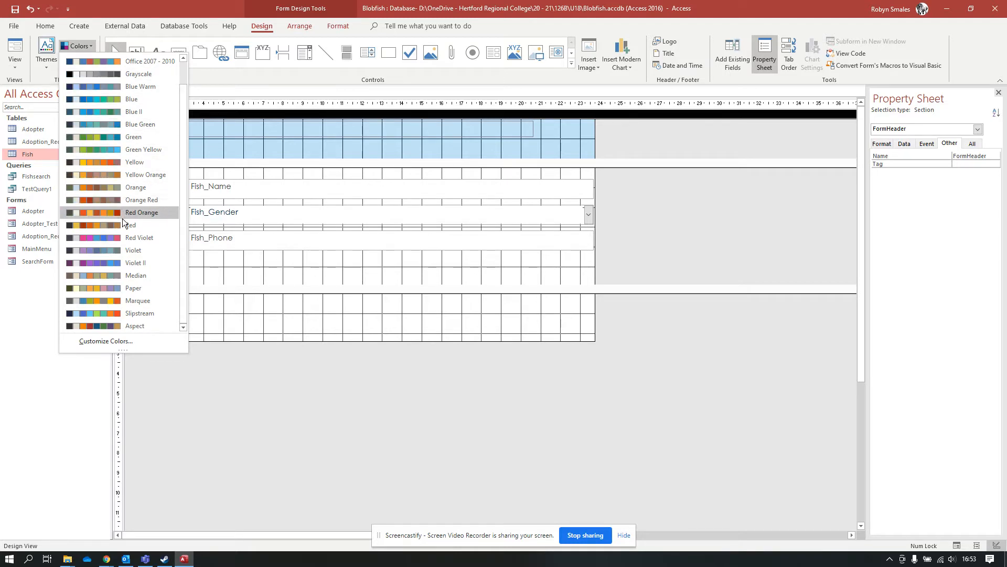
left_click(248, 74)
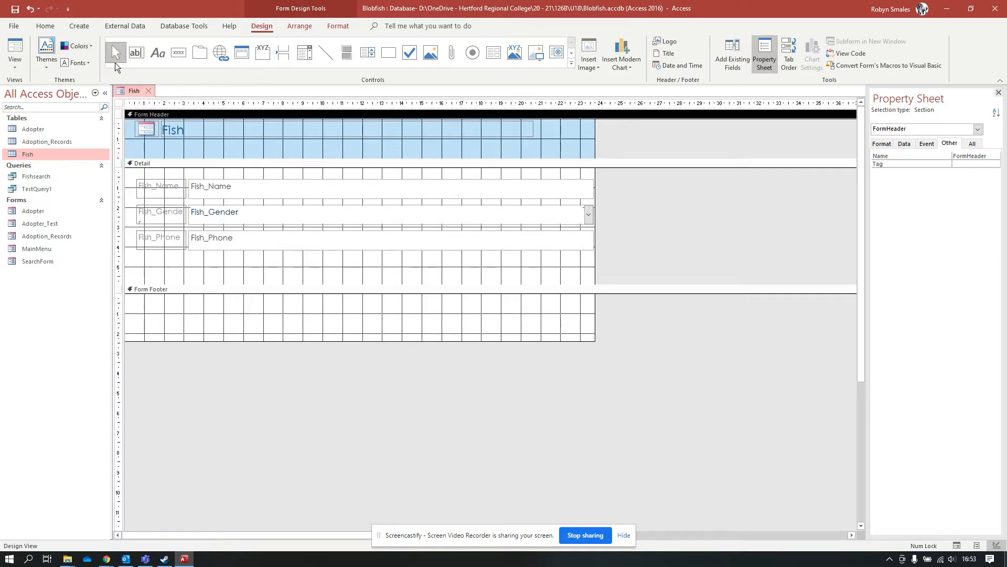
left_click(78, 63)
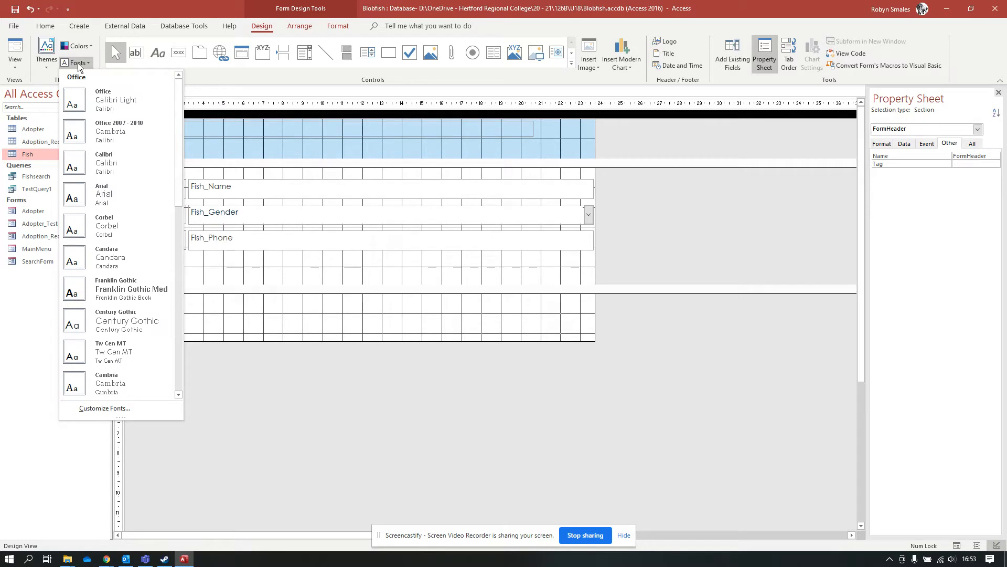
left_click(124, 199)
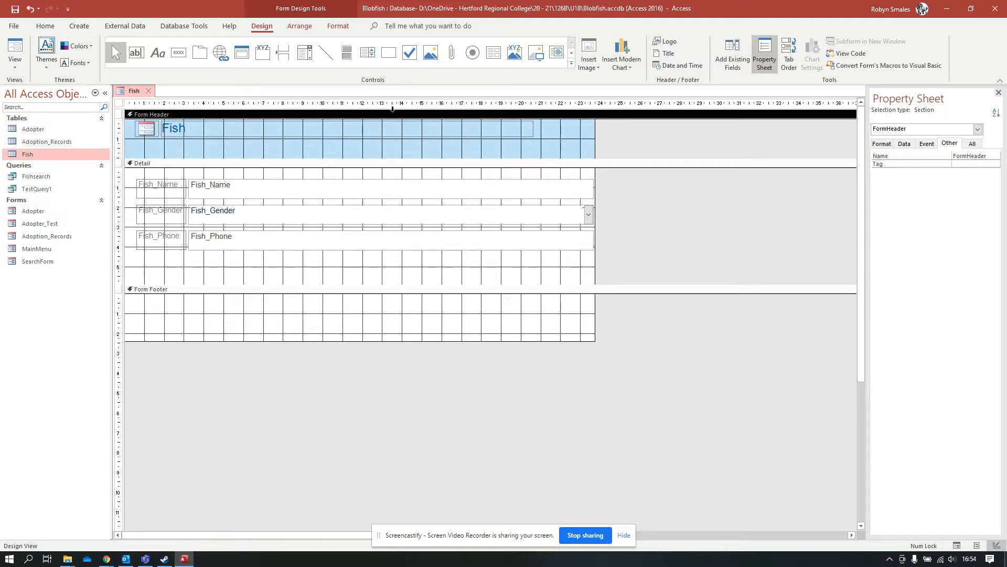
Replace the header logo with babayaga.jpg from the Pictures folder on MainDrive.
left_click(142, 132)
key("Delete")
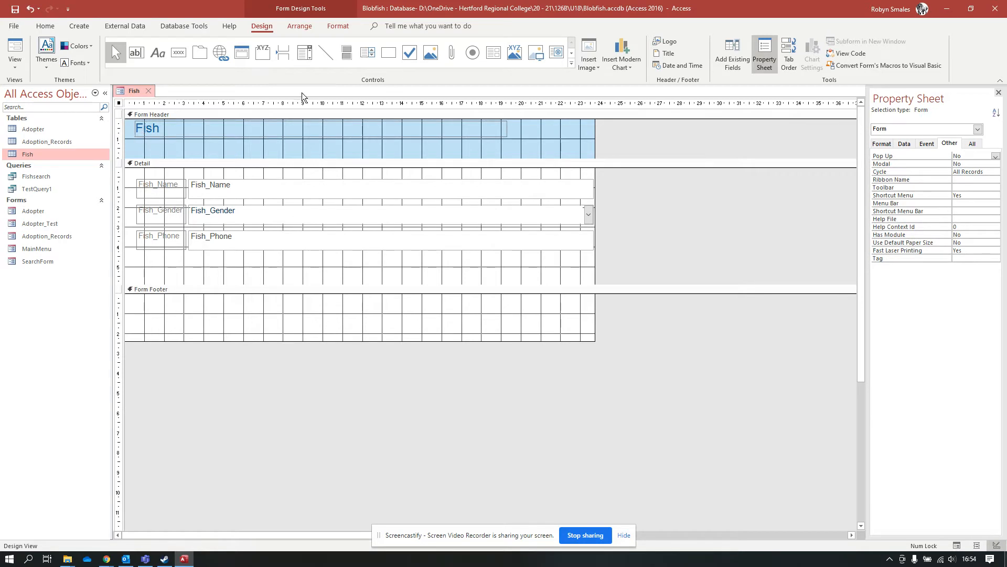
left_click(669, 42)
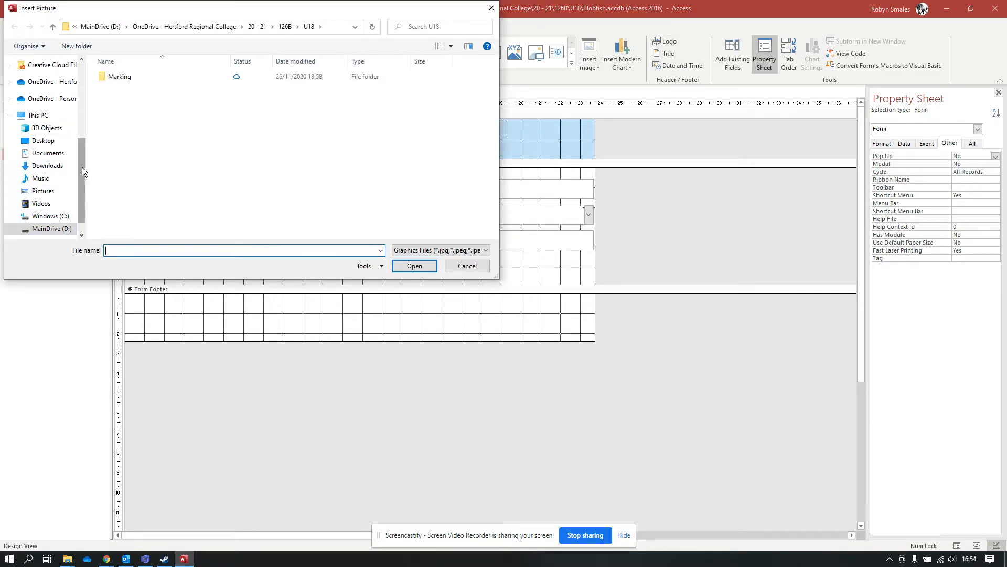
left_click(43, 191)
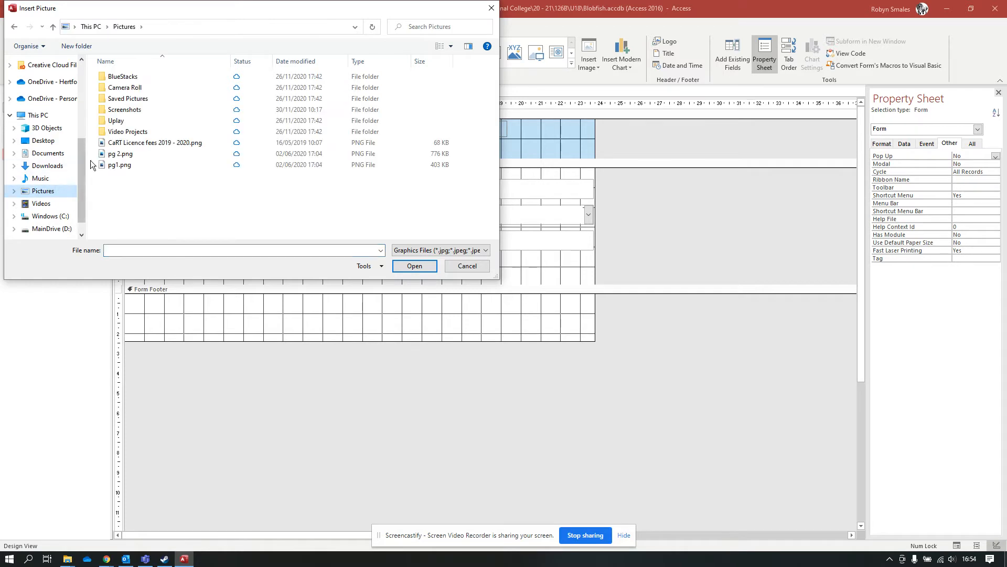
left_click(126, 154)
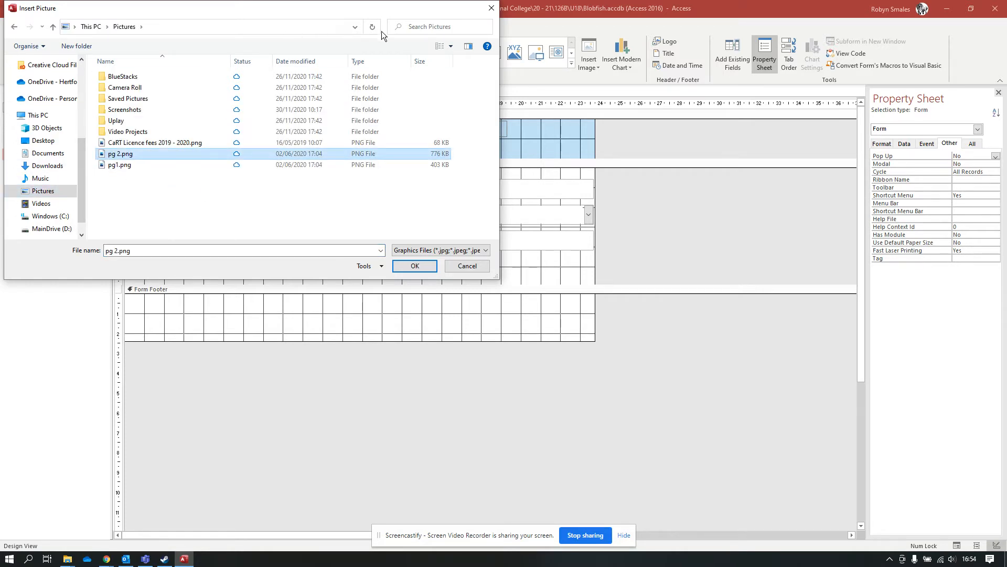
left_click(451, 46)
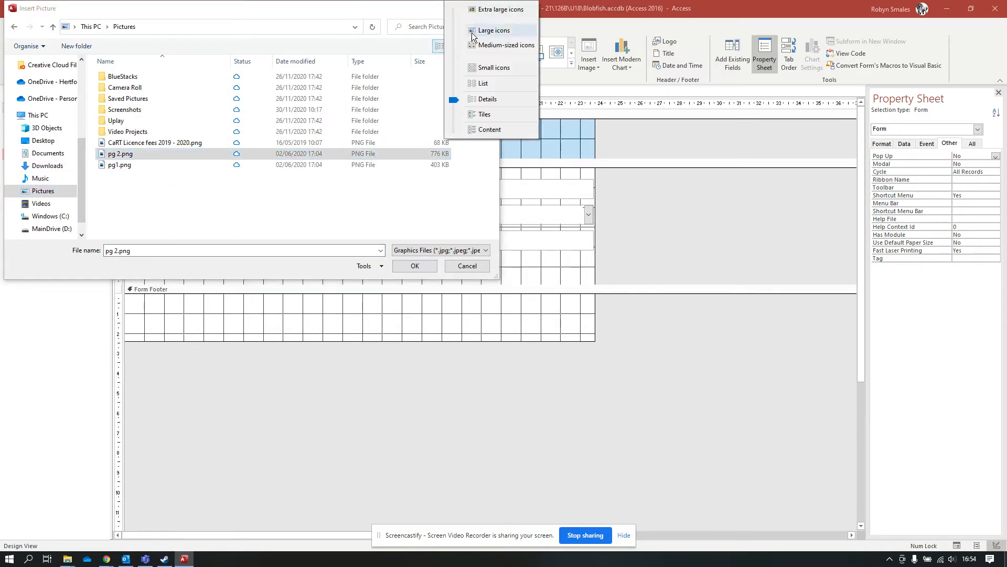
left_click(472, 33)
left_click(473, 33)
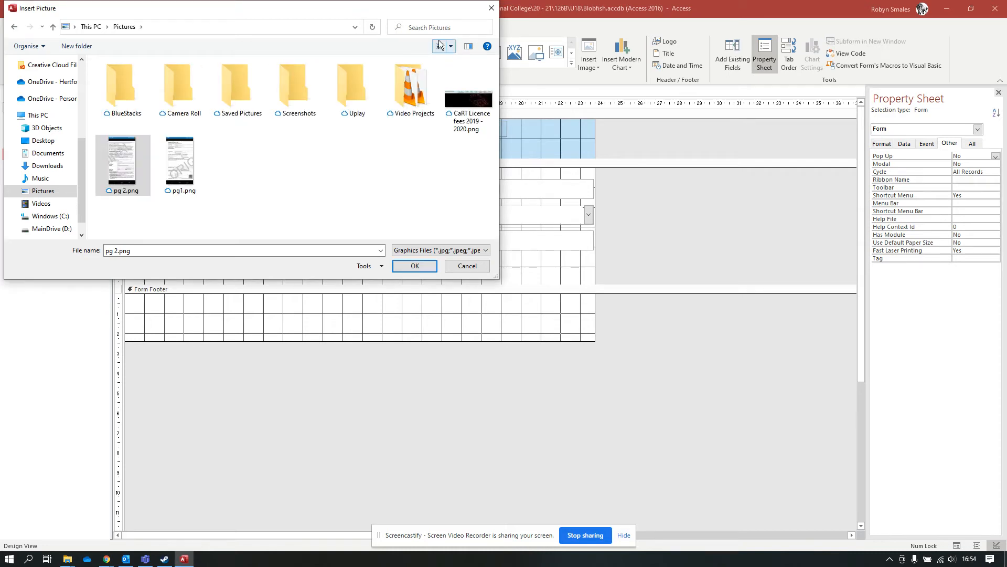
left_click_drag(81, 192, 81, 115)
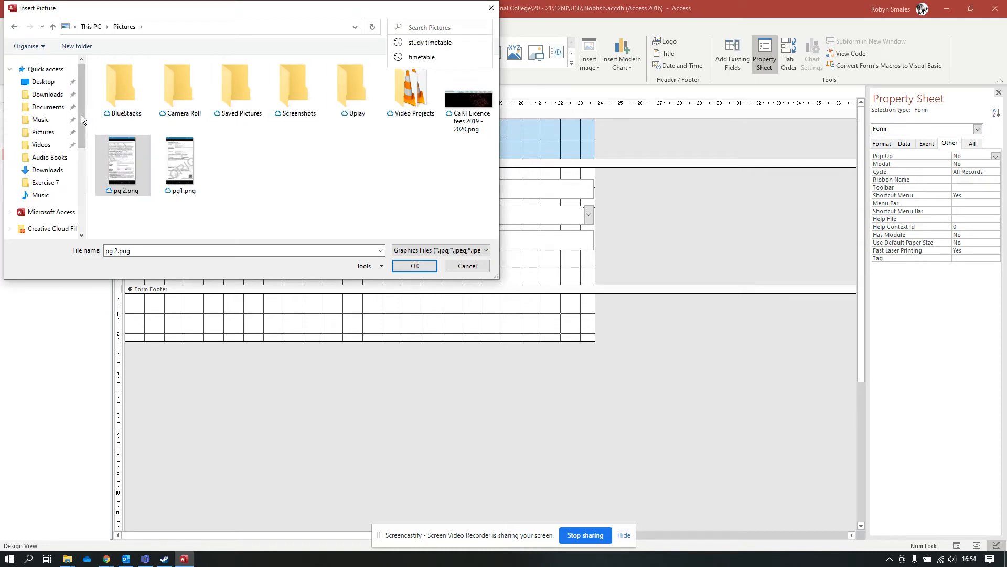
left_click(43, 146)
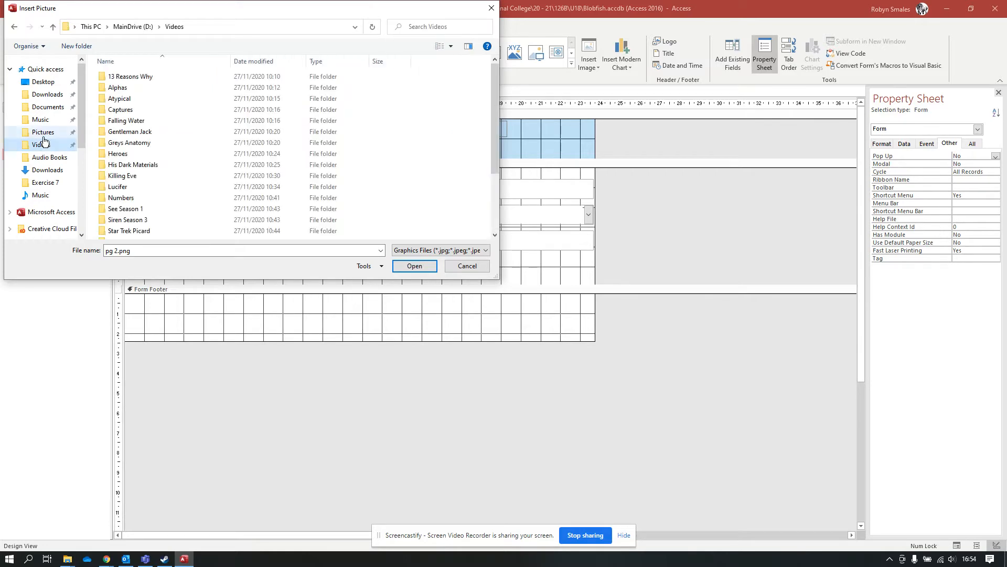
left_click(42, 134)
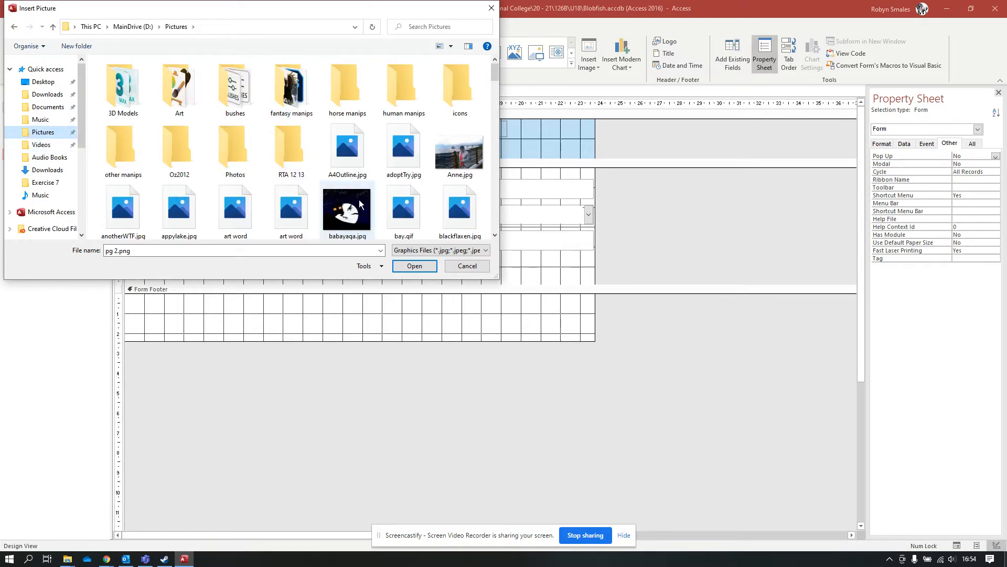
double_click(344, 210)
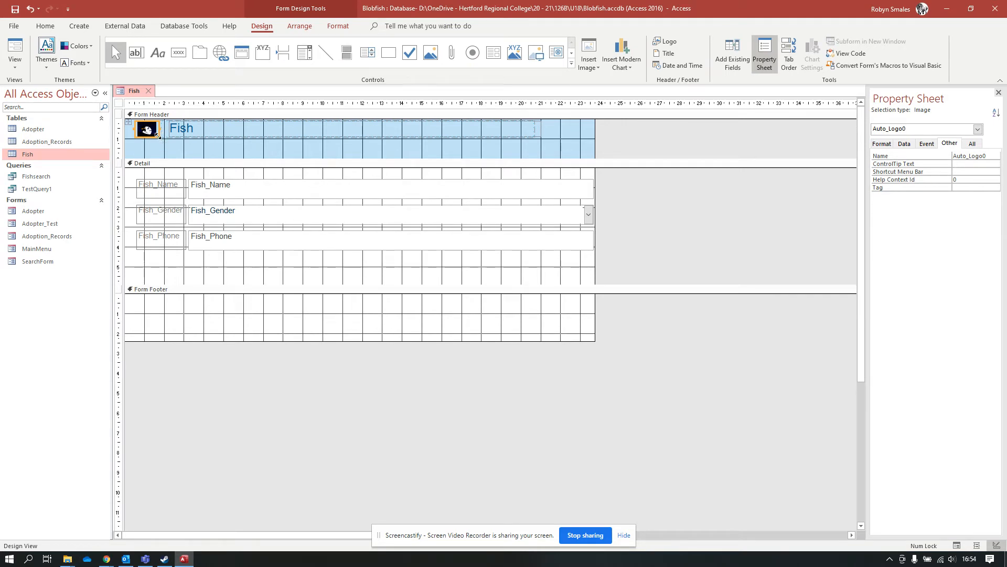
Enlarge the babayaga logo and delete the empty cell beside the Fish title.
left_click_drag(159, 137, 178, 155)
left_click(201, 135)
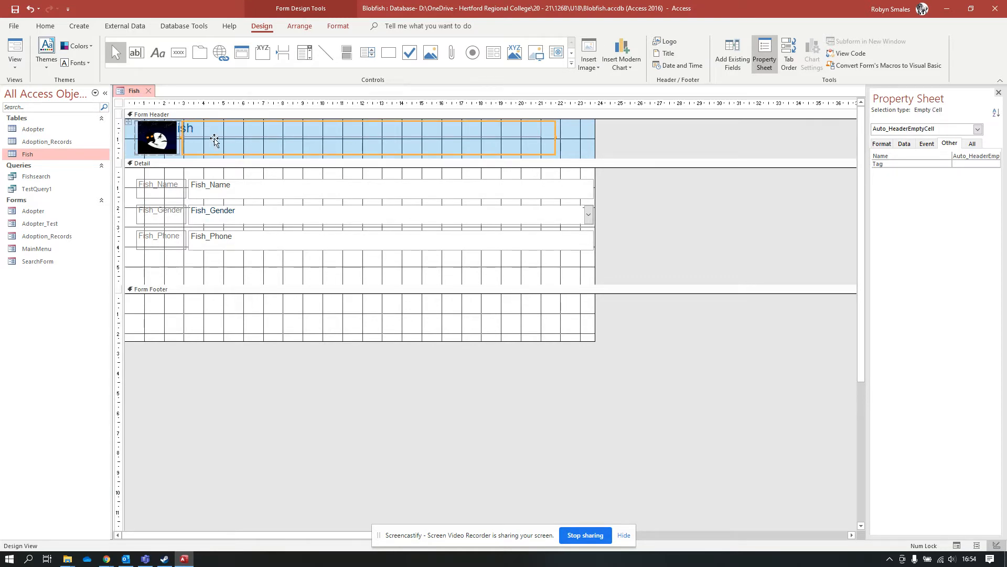
key("Delete")
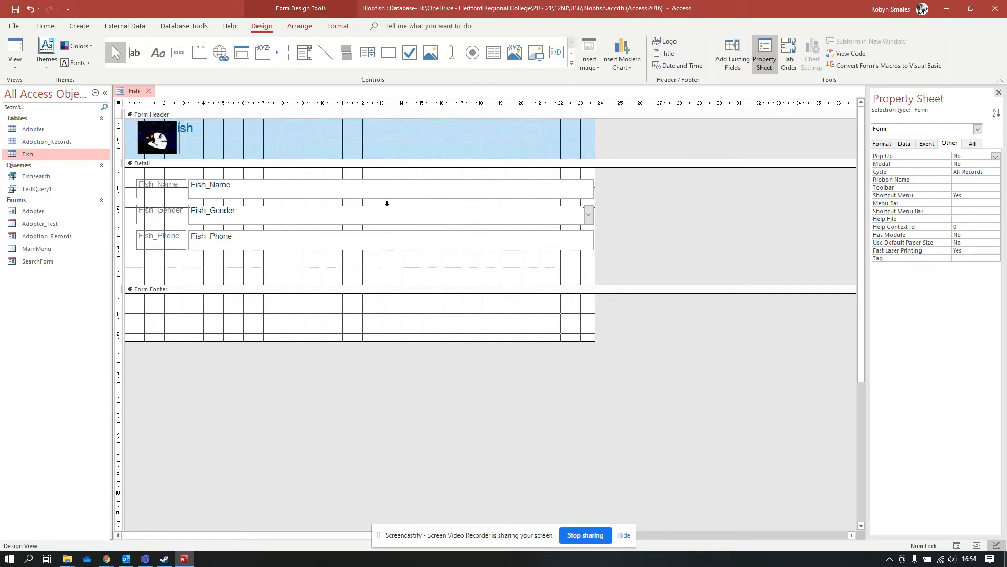
Move the Fish title right of the logo, then select the header and the Fish_Name, Fish_Gender and Fish_Phone fields.
left_click(378, 124)
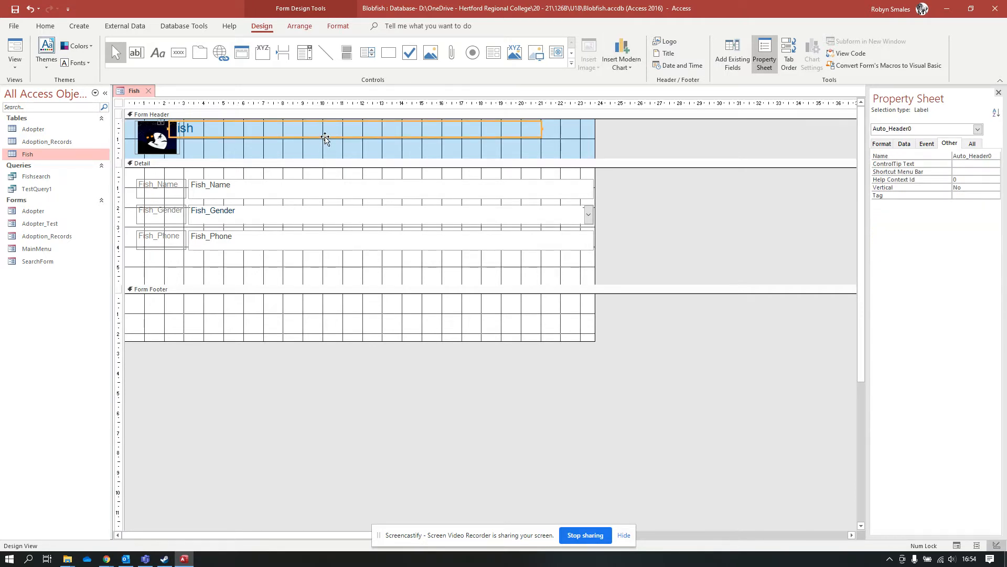
mouse_move(325, 137)
left_mouse_down()
mouse_move(345, 150)
mouse_move(342, 142)
left_mouse_up()
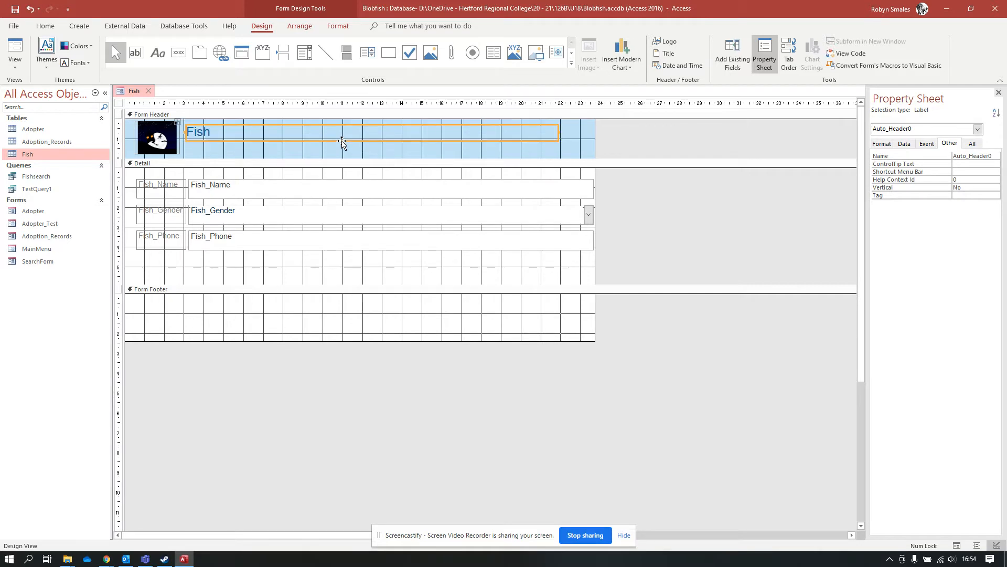
left_click(269, 150)
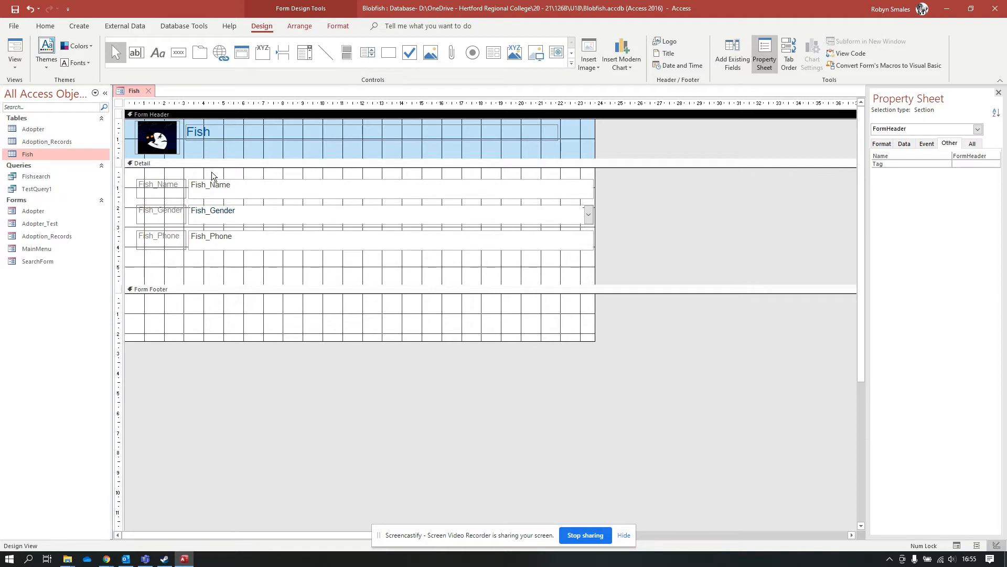
left_click(254, 189)
left_click(256, 214)
left_click(263, 244)
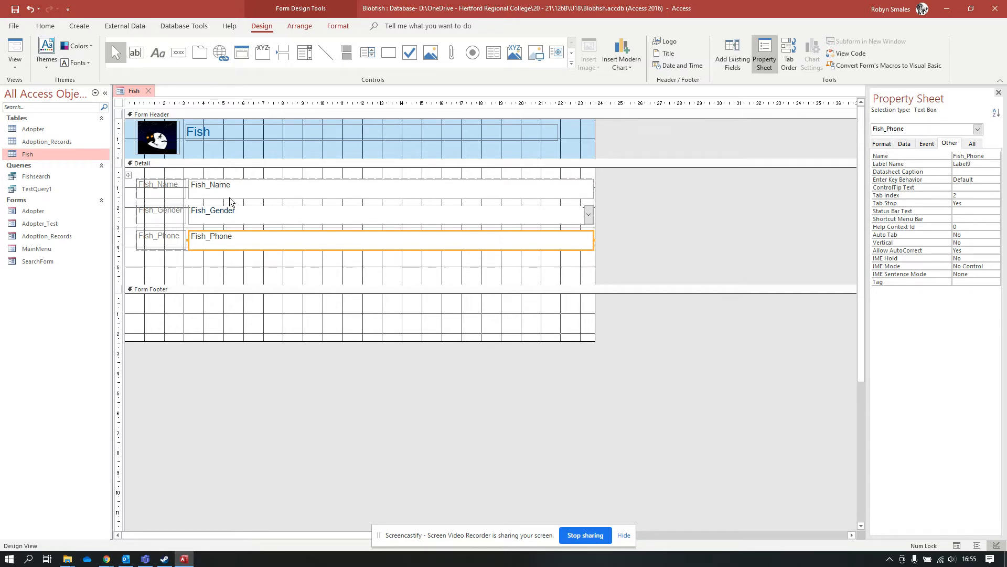
Add a Close Form button named CloseFishForm with the Stop picture, positioned at the header's right end.
left_click(182, 55)
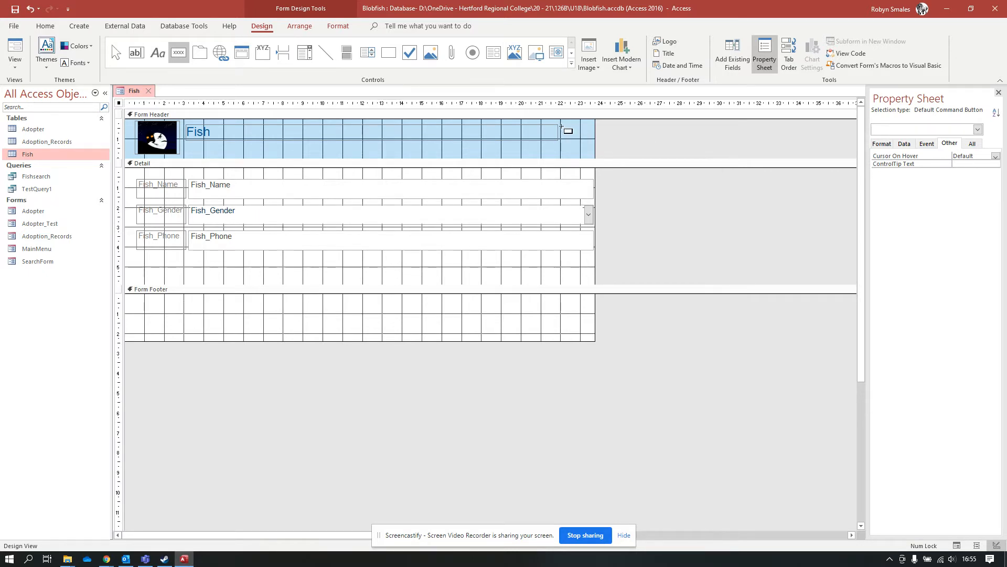
left_click_drag(562, 126, 588, 147)
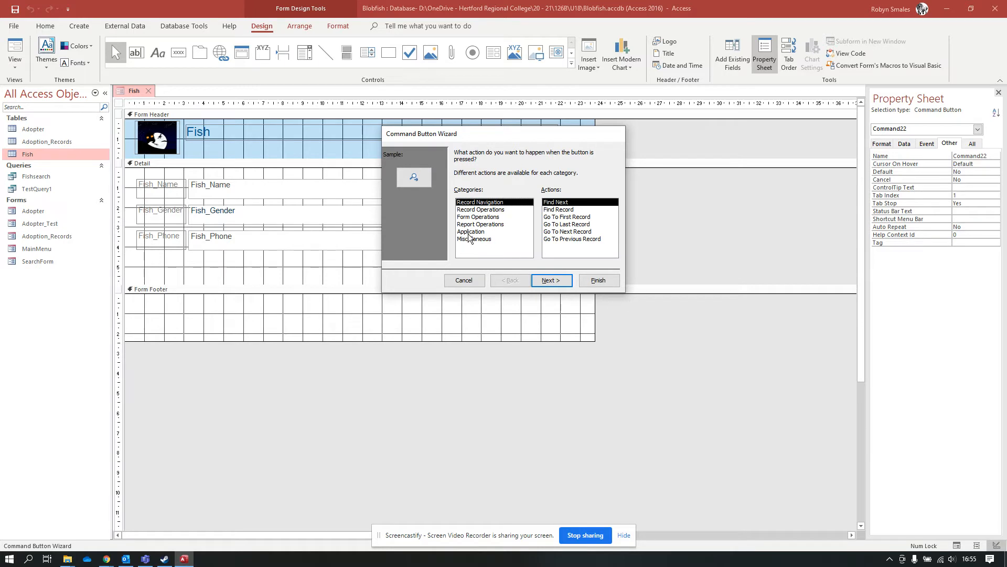
left_click(483, 217)
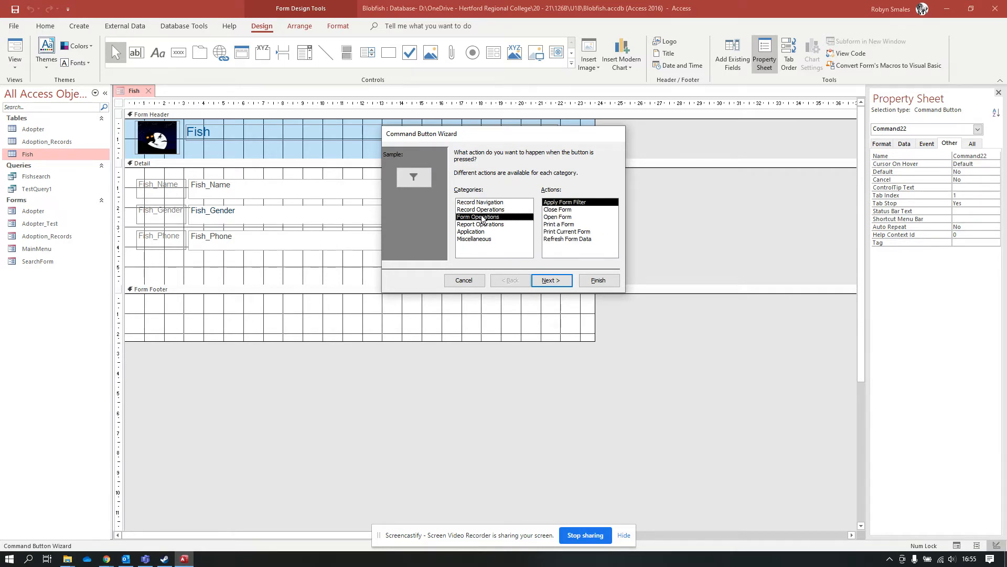
left_click(566, 210)
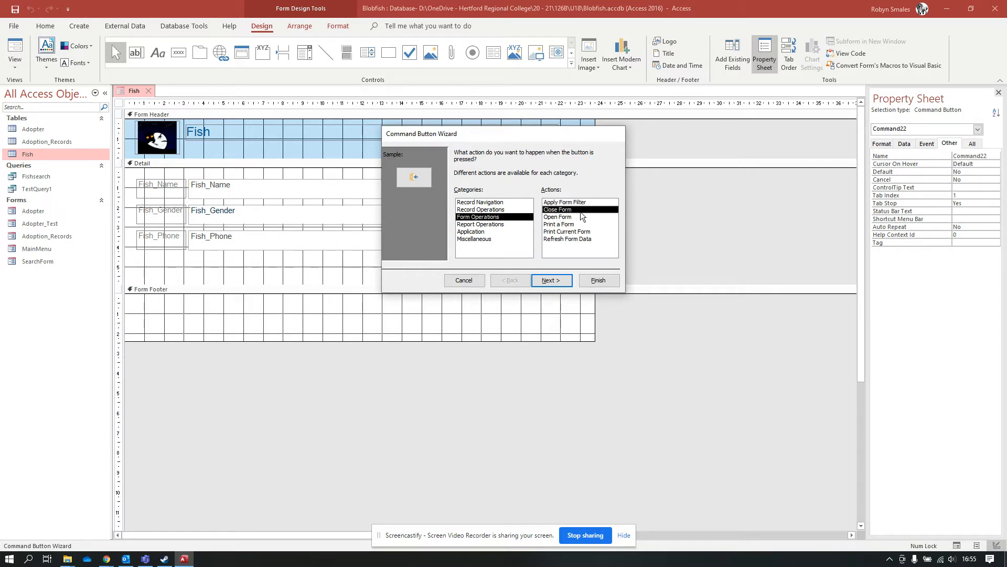
left_click(546, 277)
left_click(503, 215)
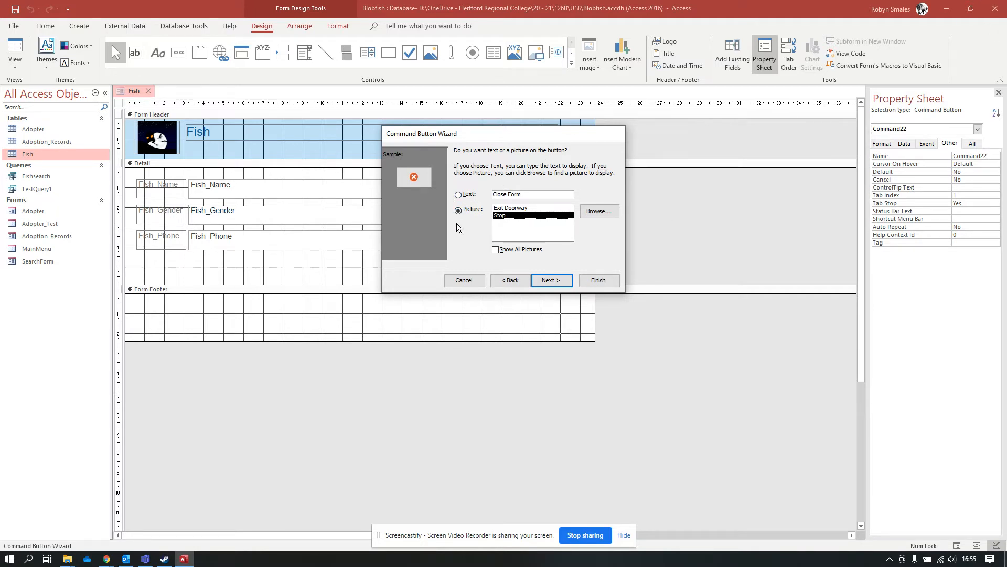
left_click(552, 281)
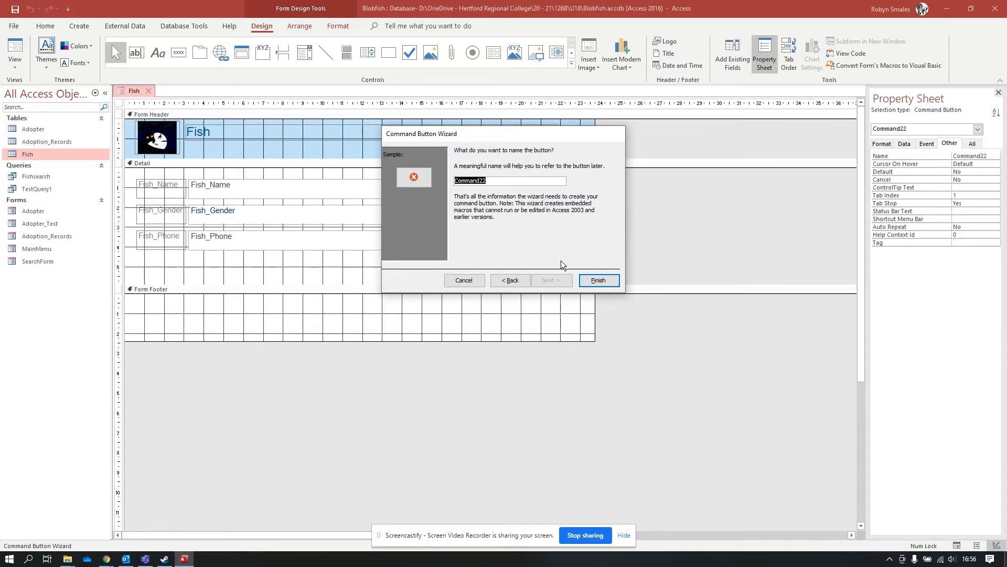
type("CloseFishForm")
left_click(599, 280)
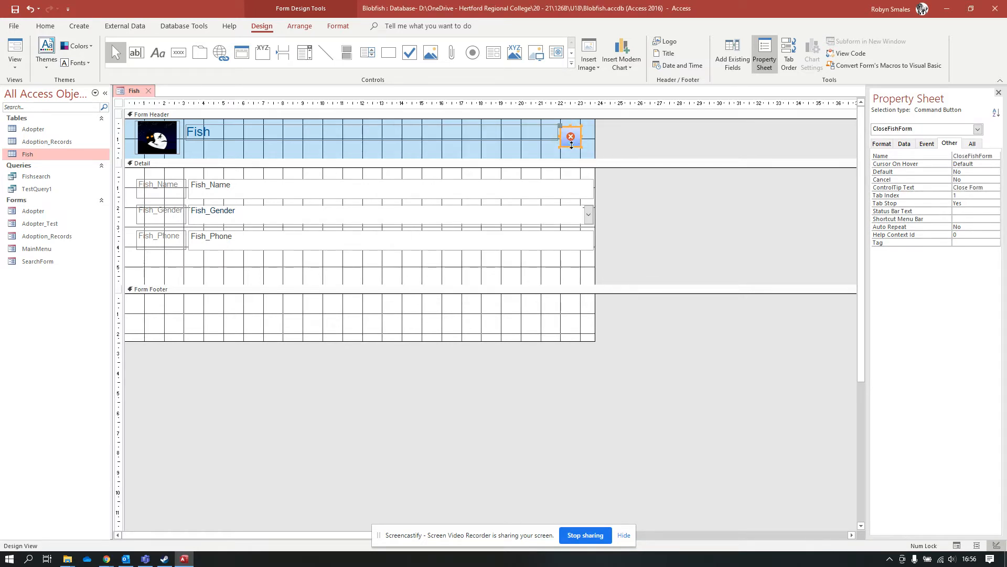
left_click(541, 153)
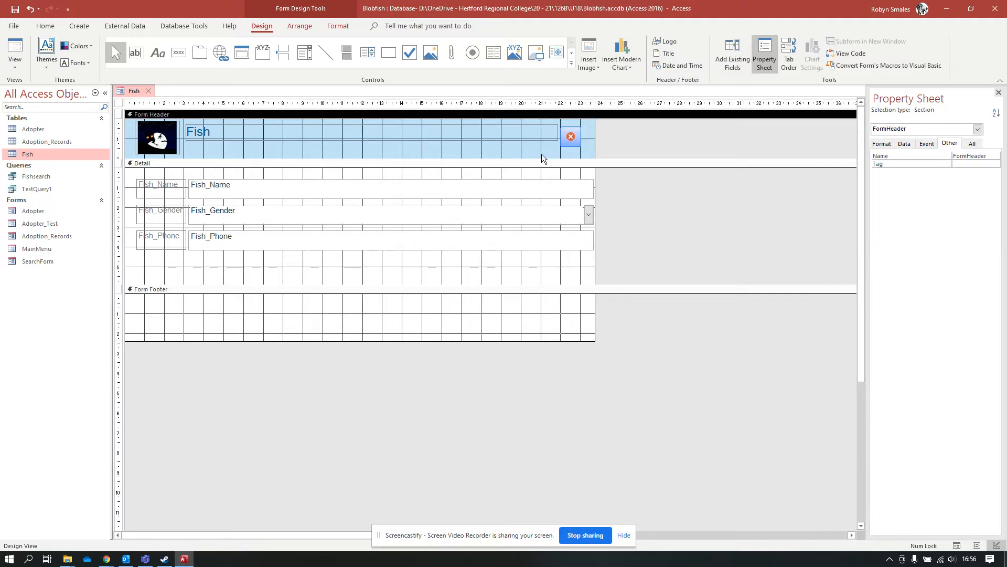
left_click_drag(572, 140, 585, 129)
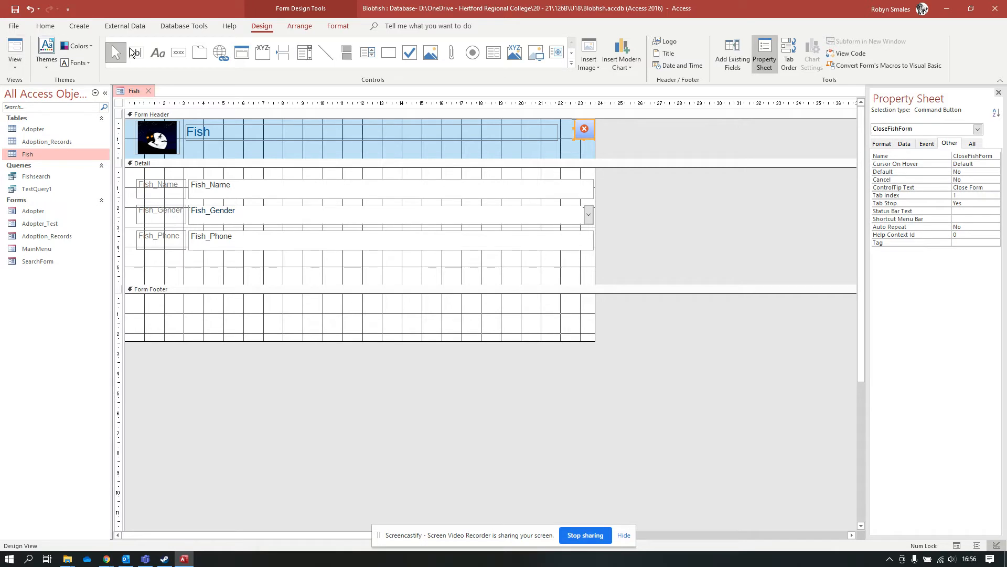
left_click(178, 54)
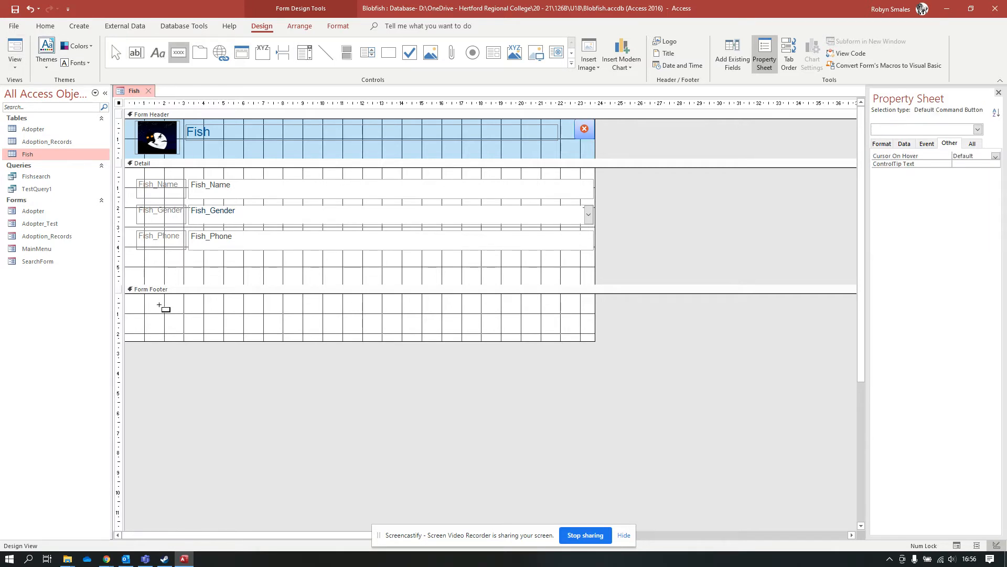
left_click_drag(149, 304, 200, 318)
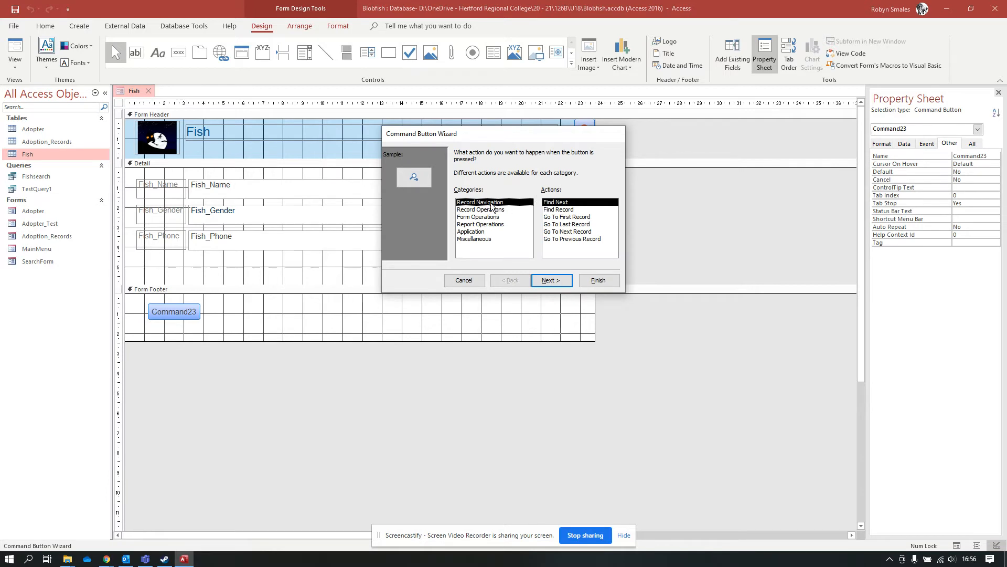
left_click(578, 224)
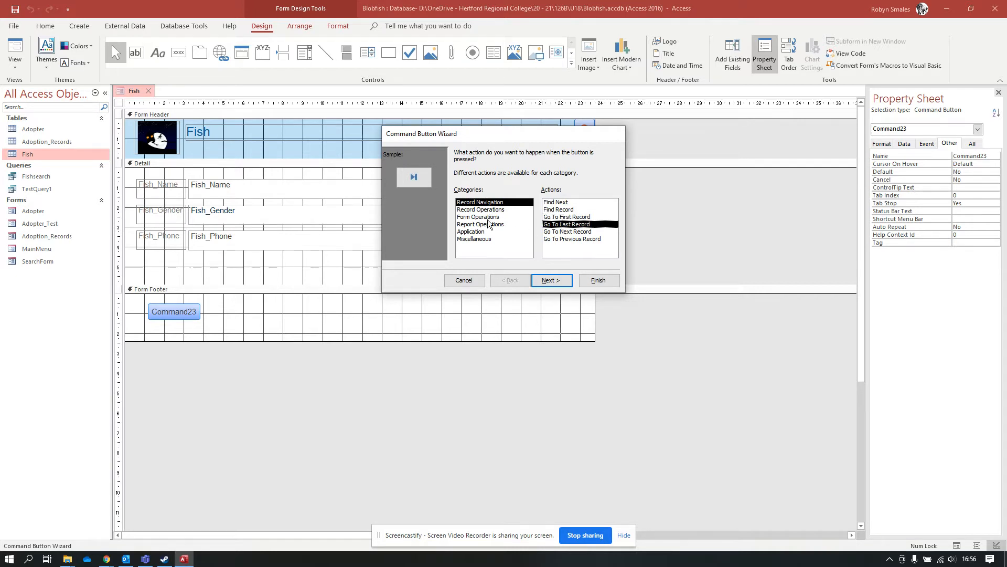
left_click(502, 210)
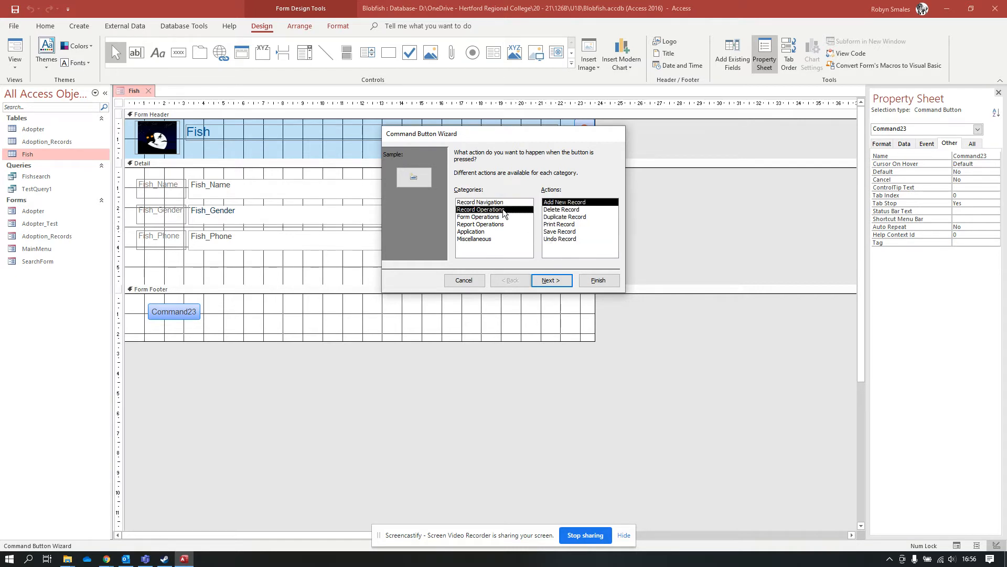
left_click(571, 234)
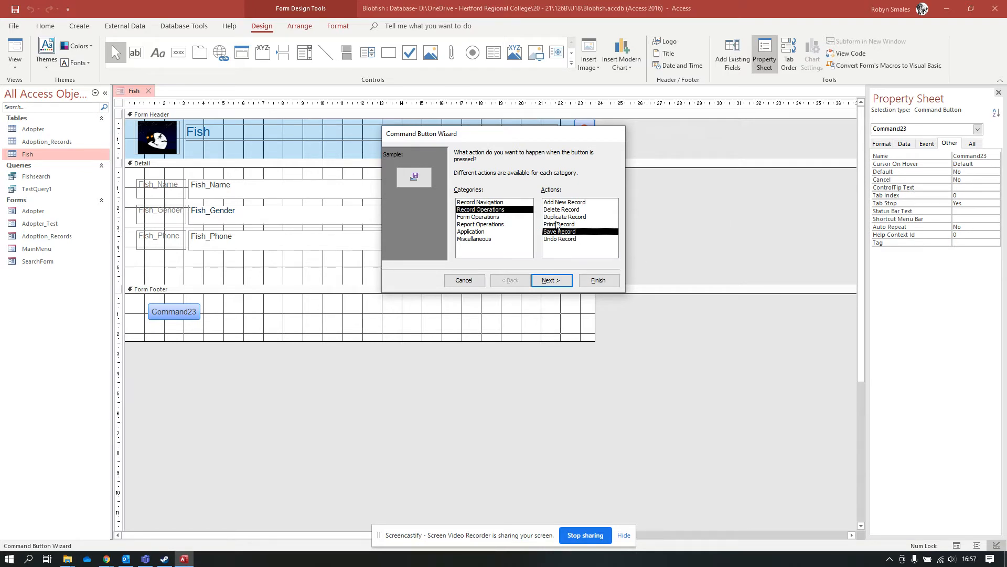
left_click(486, 217)
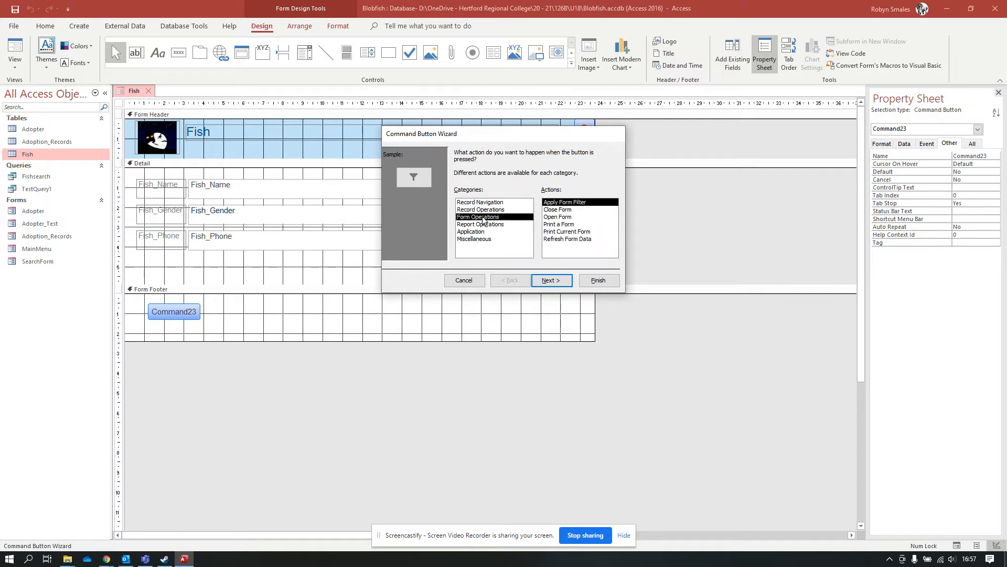
left_click(563, 210)
left_click(573, 225)
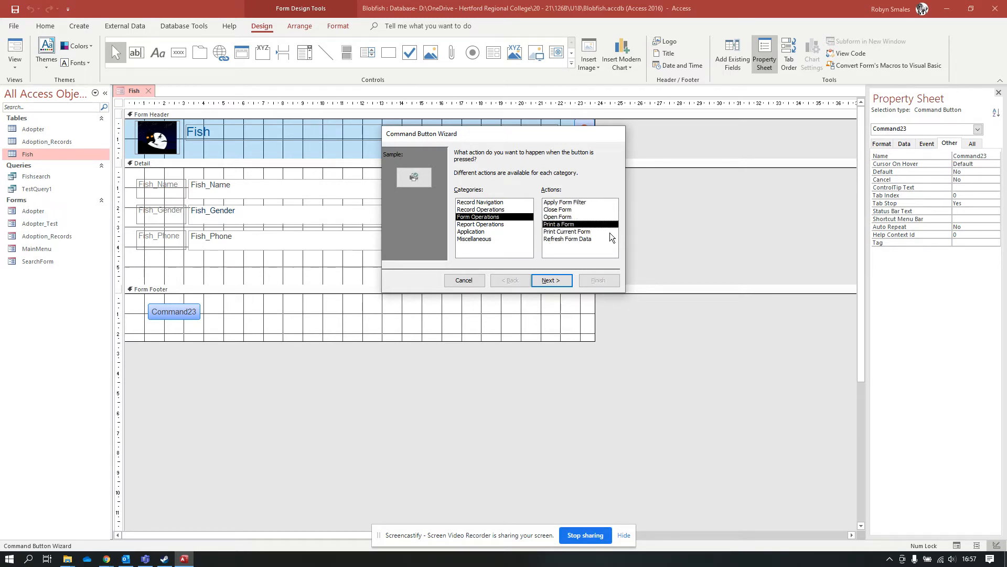
left_click(570, 203)
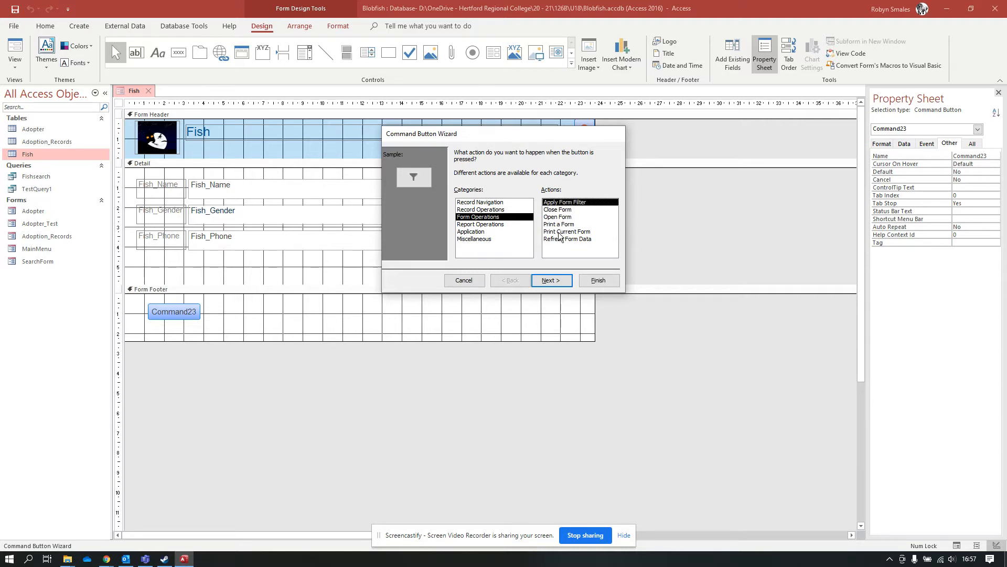
left_click(585, 225)
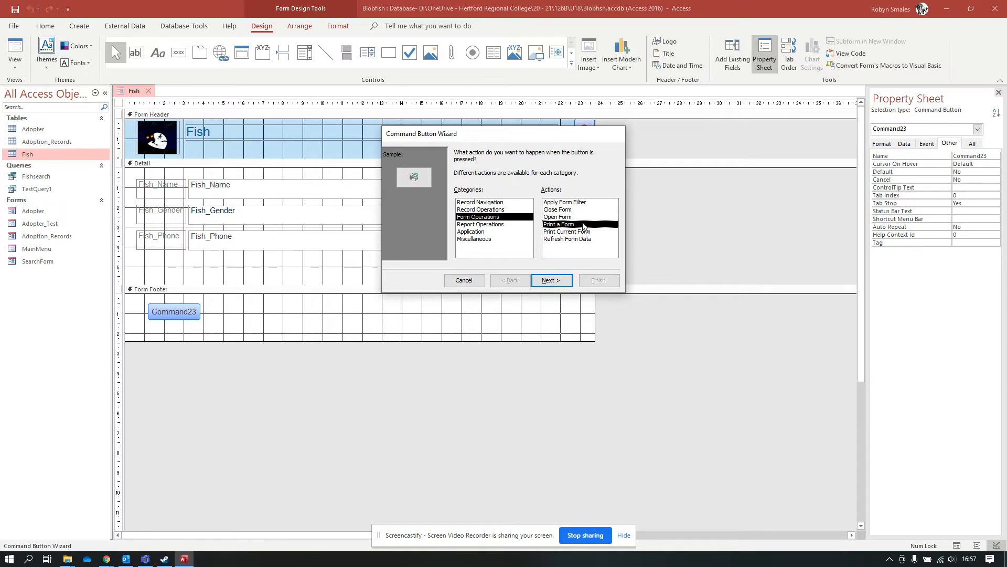
left_click(562, 216)
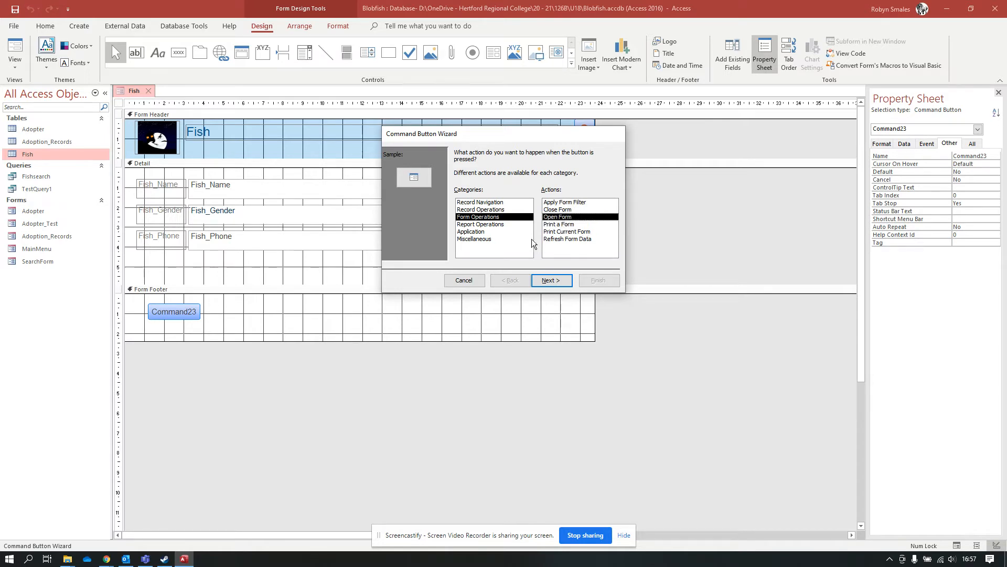
left_click(486, 225)
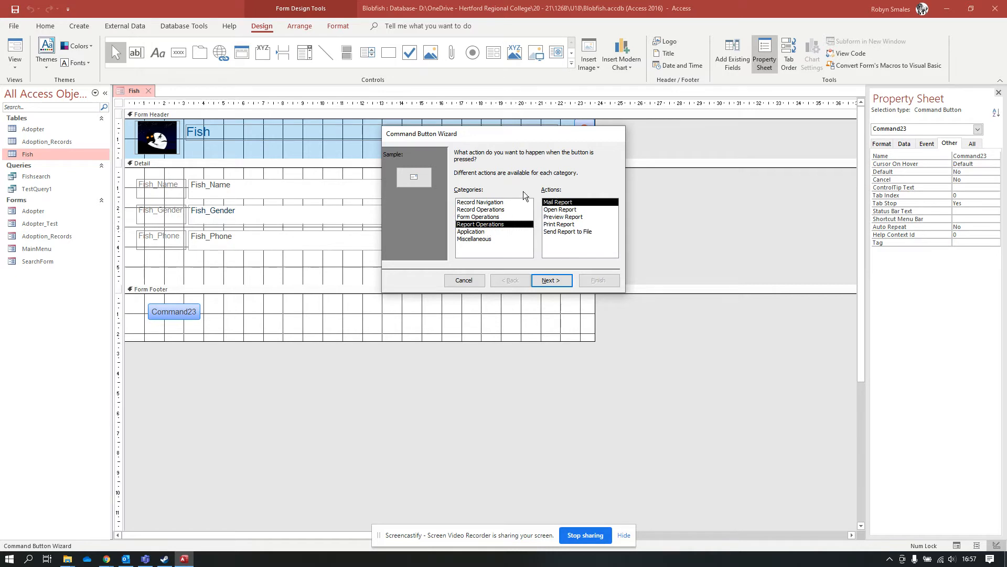
Browse the Application and Miscellaneous actions, preview Run Query, then pick the Record Navigation category.
left_click(475, 232)
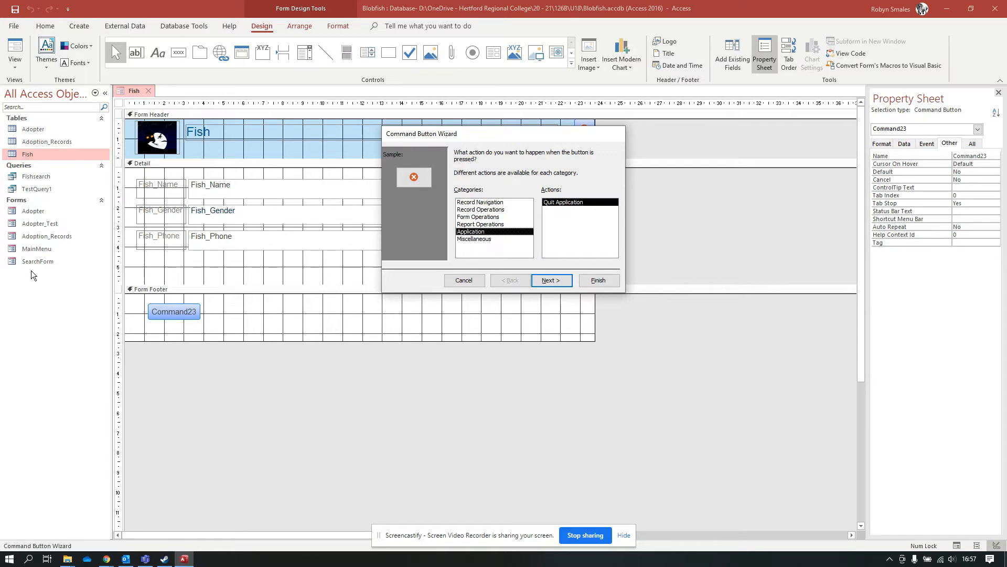
left_click(478, 240)
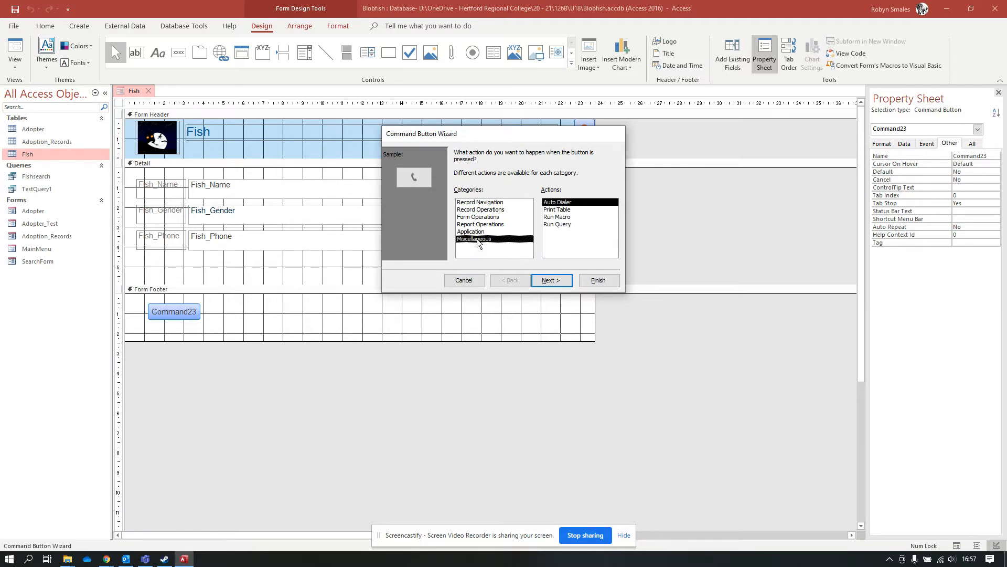
left_click(559, 225)
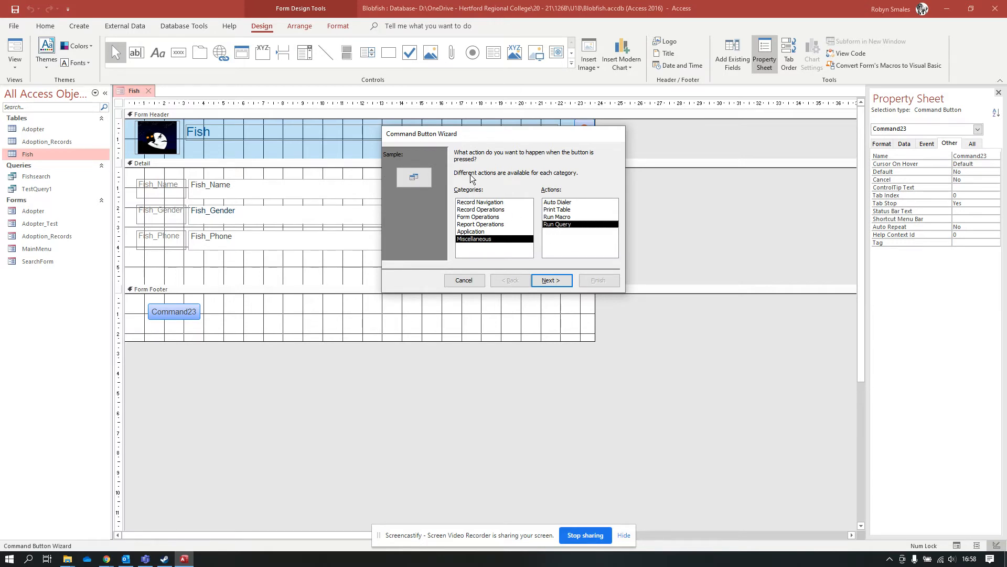
left_click(480, 203)
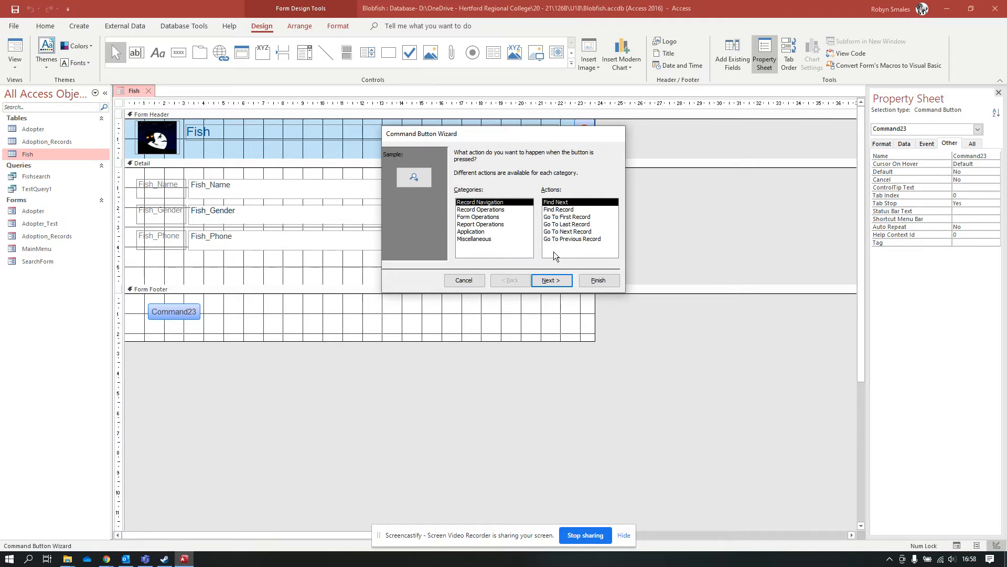
Set the footer button to Go To Last Record with the 'Go To Last' picture, named FishGoToLast.
left_click(559, 225)
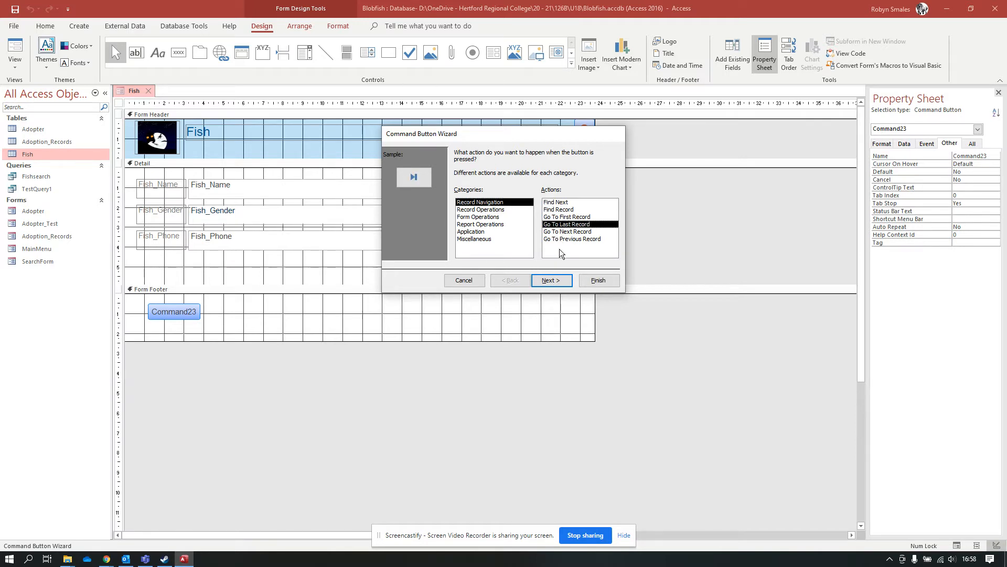
left_click(550, 279)
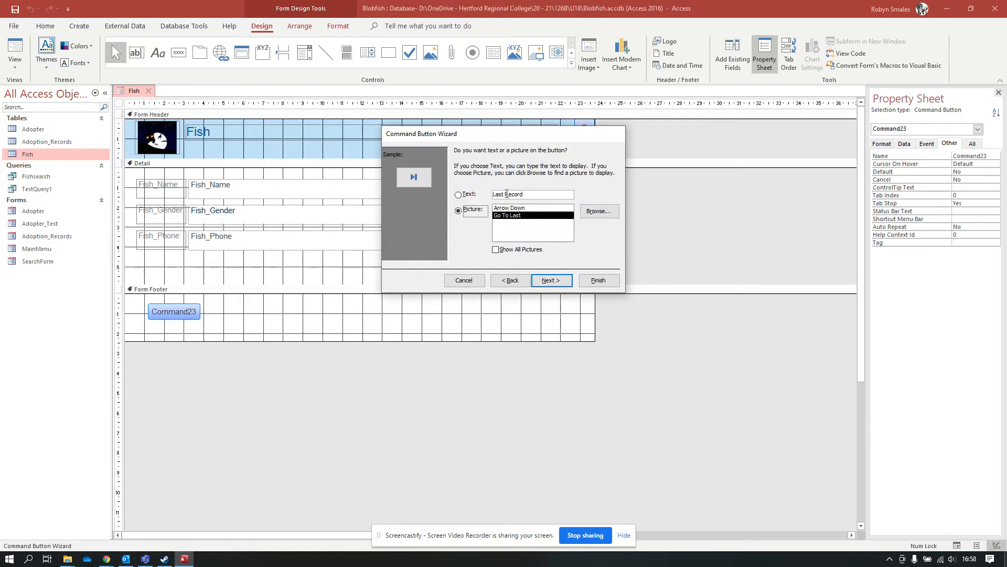
left_click(552, 279)
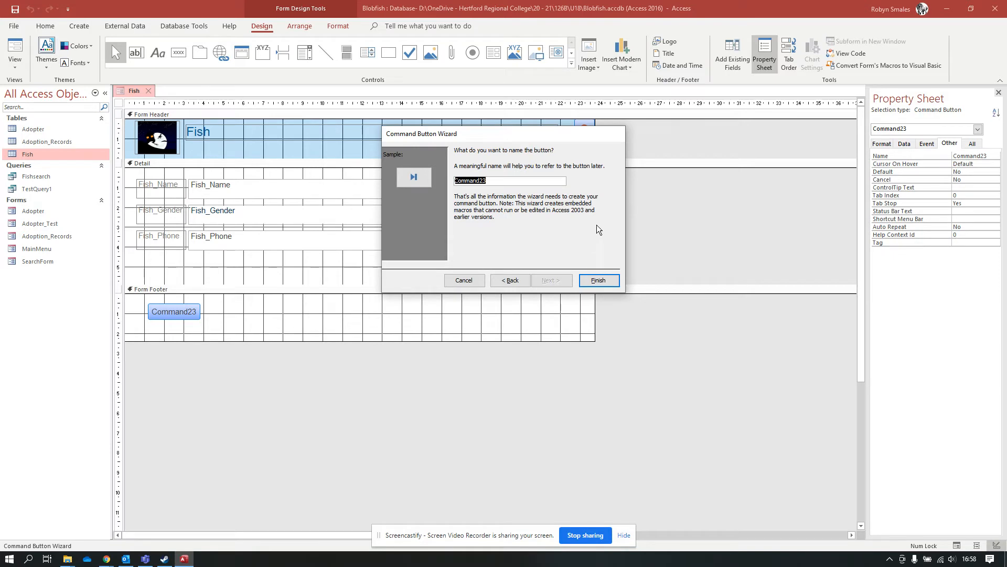
type("FishGoToLast")
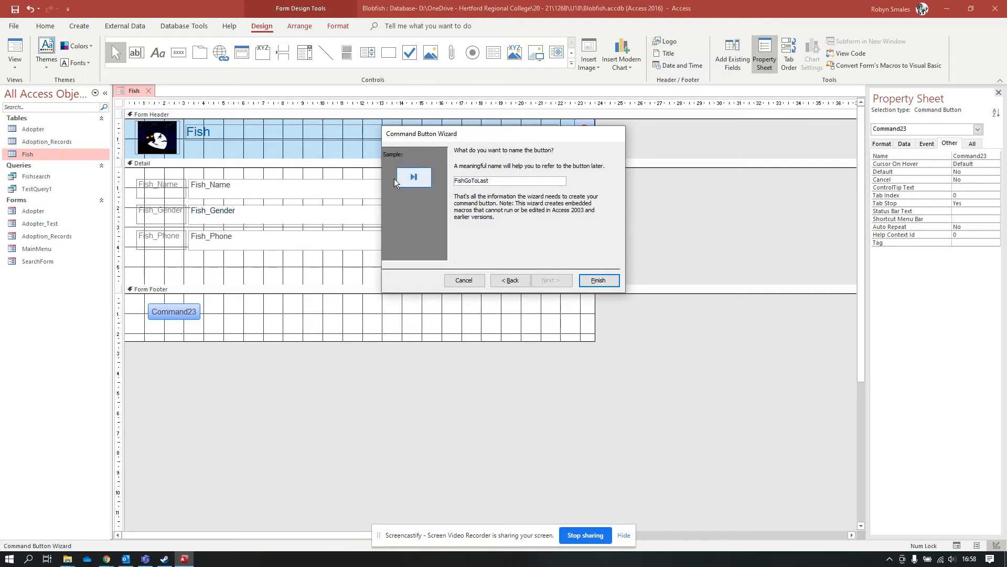
left_click(603, 283)
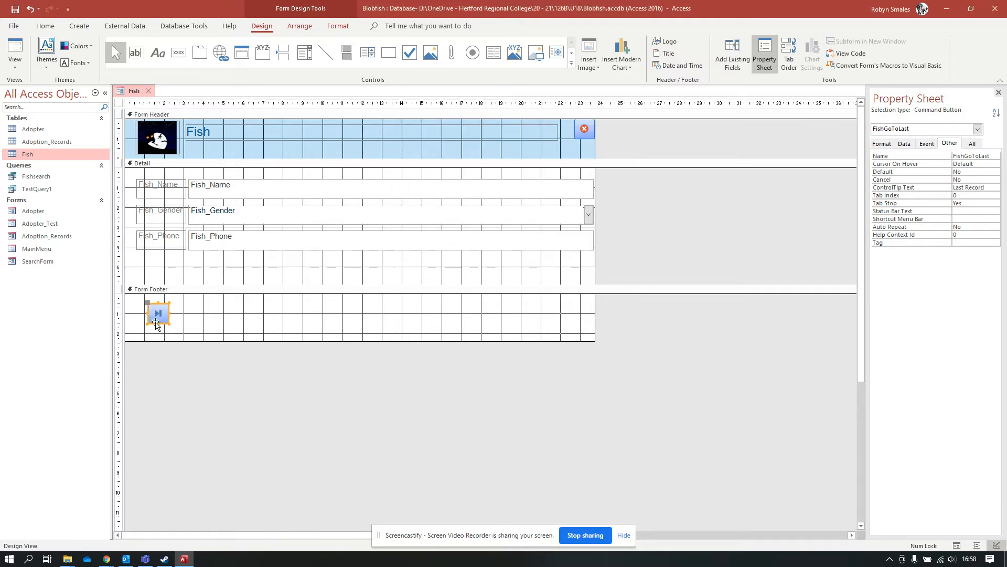
Drag the last-record button further right along the form footer.
left_click(180, 320)
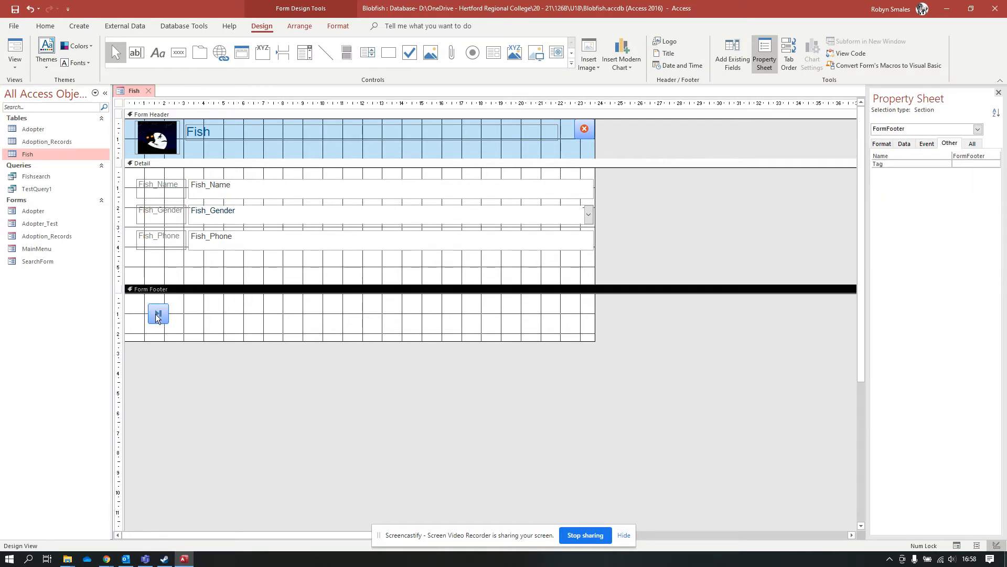
left_click_drag(155, 314, 199, 314)
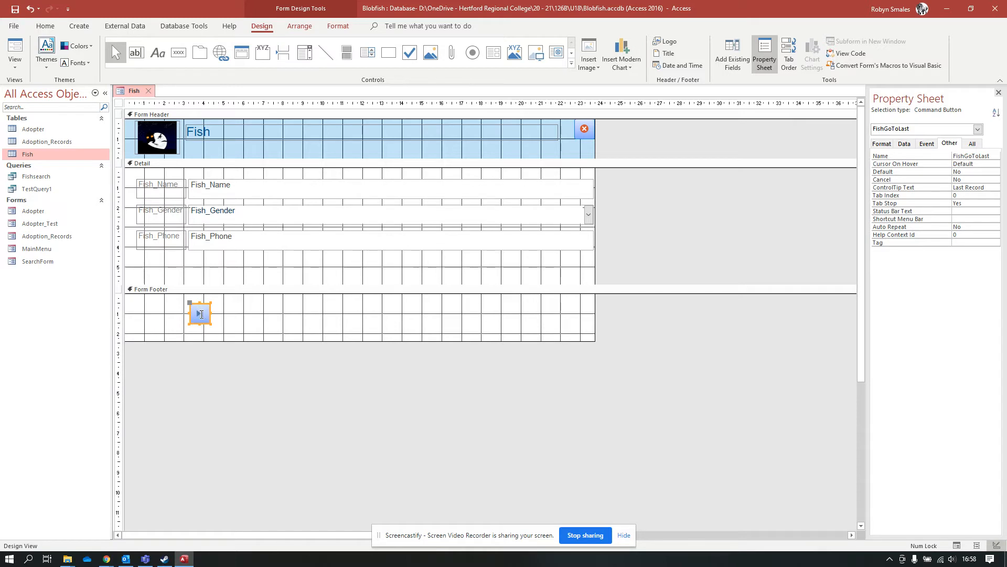
left_click(200, 318)
left_click(219, 321)
left_click_drag(202, 318, 240, 318)
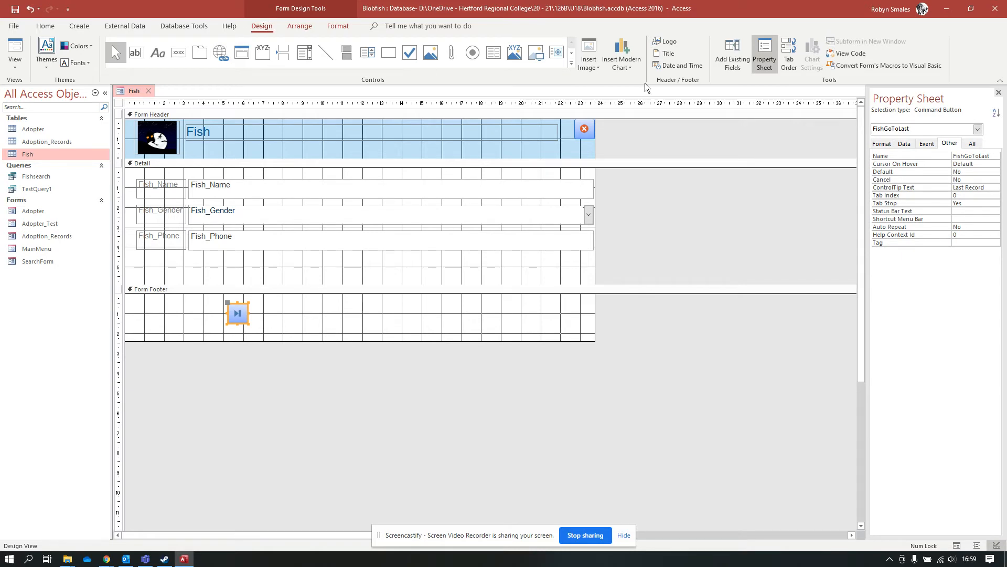
Insert =Date() and =Time() boxes with default formats and drag the date box lower in the header.
left_click(667, 65)
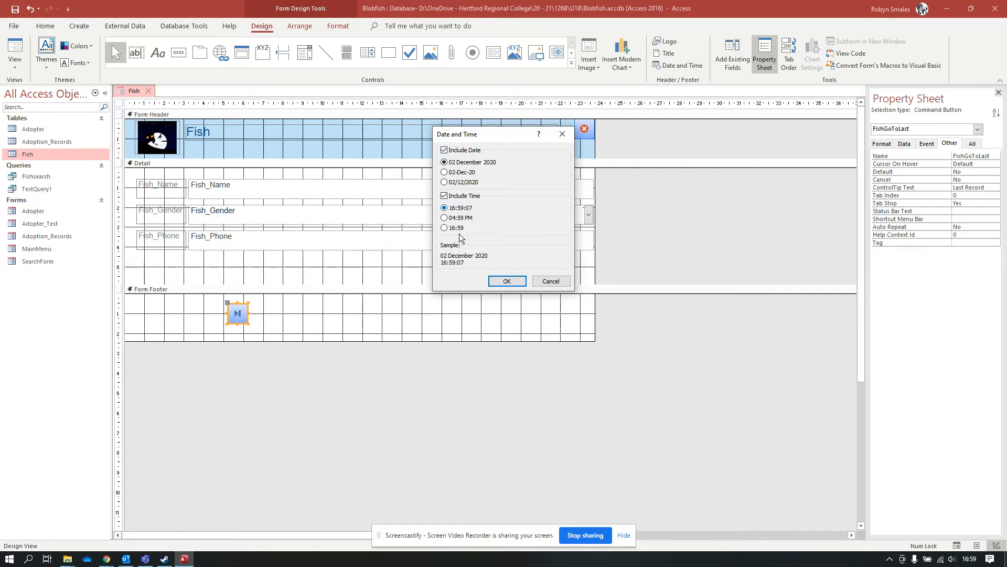
left_click(502, 284)
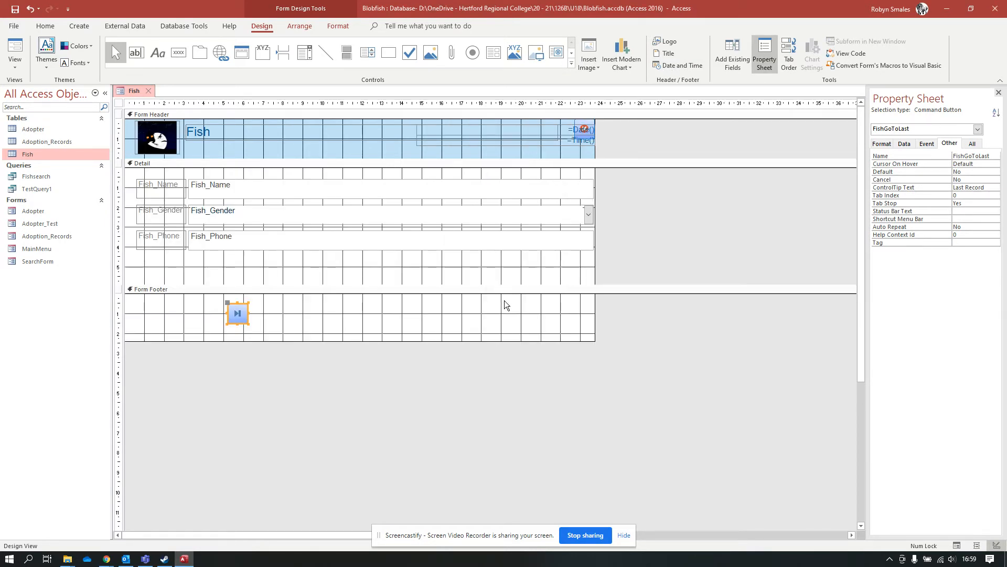
left_click_drag(555, 144, 504, 156)
left_click(507, 155)
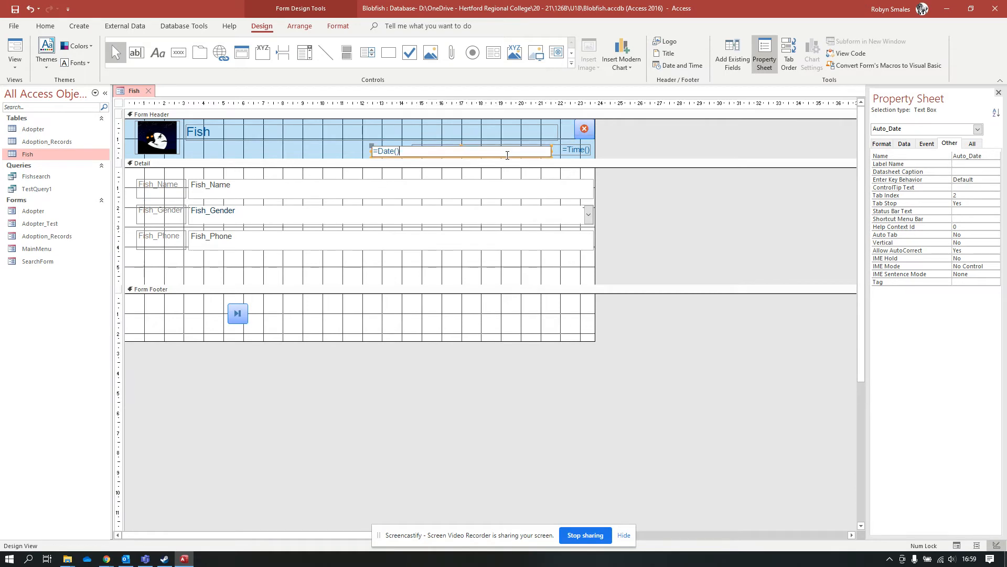
Nudge the =Date() box slightly left within the form header.
left_click(319, 153)
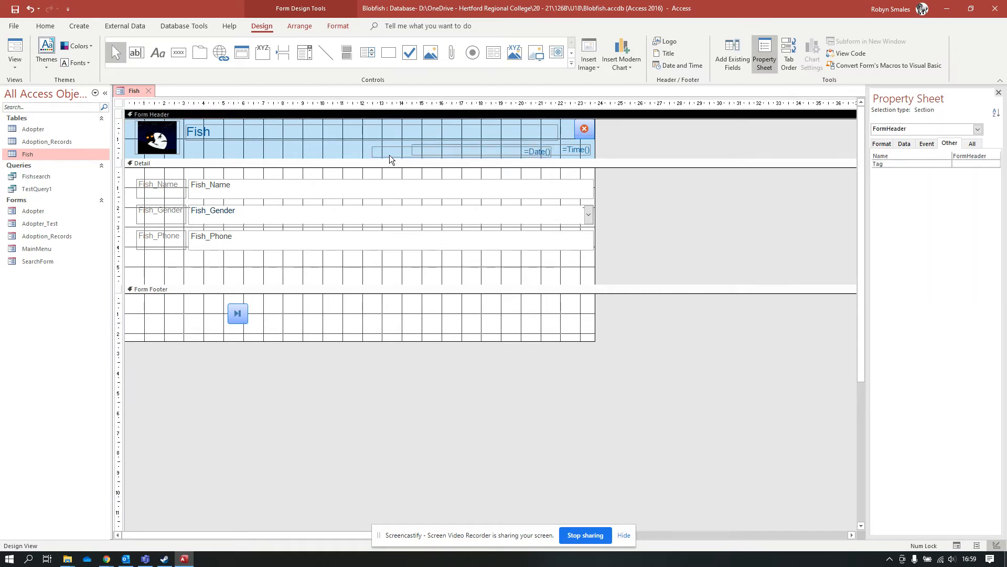
left_click(474, 153)
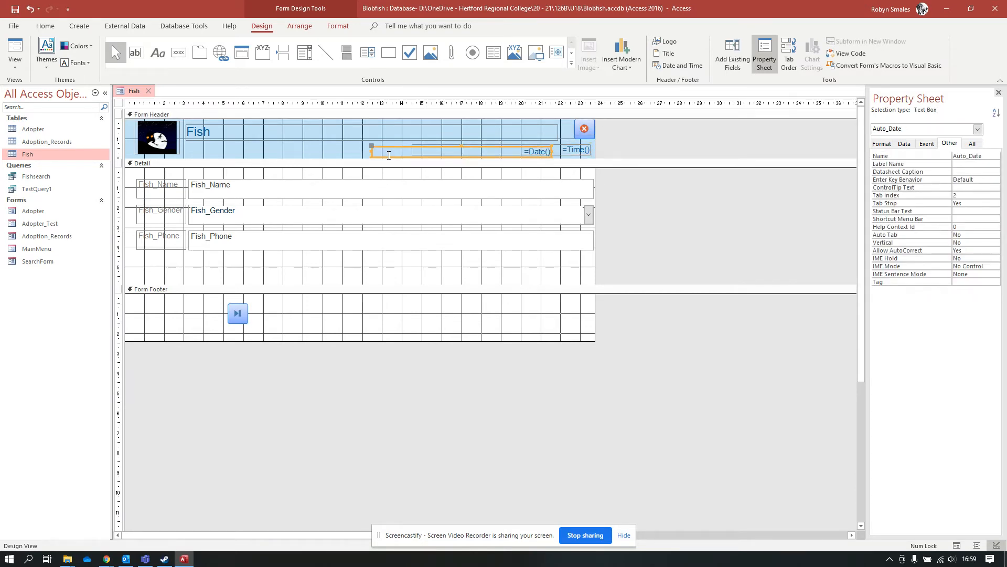
left_click(386, 150)
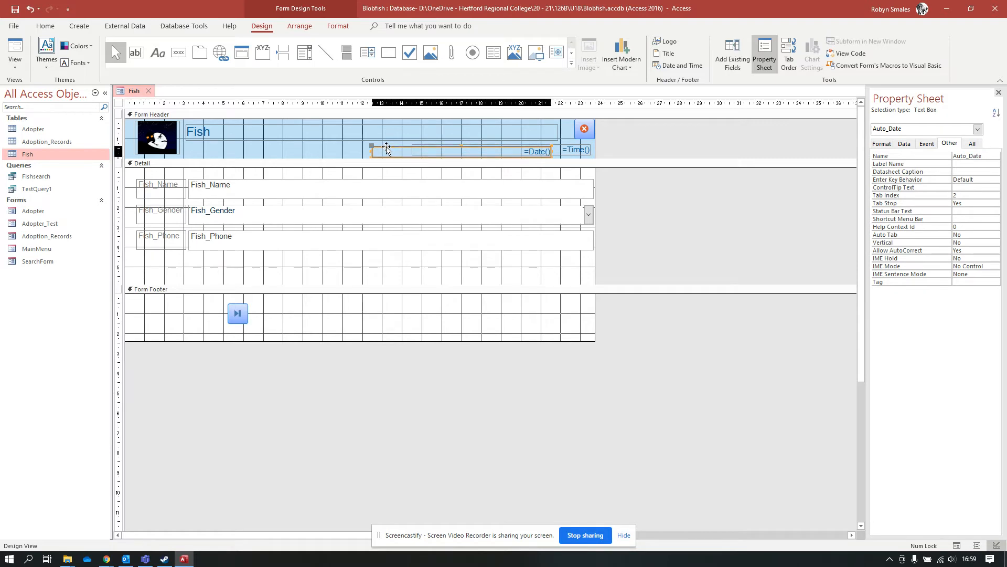
left_click_drag(386, 149, 364, 148)
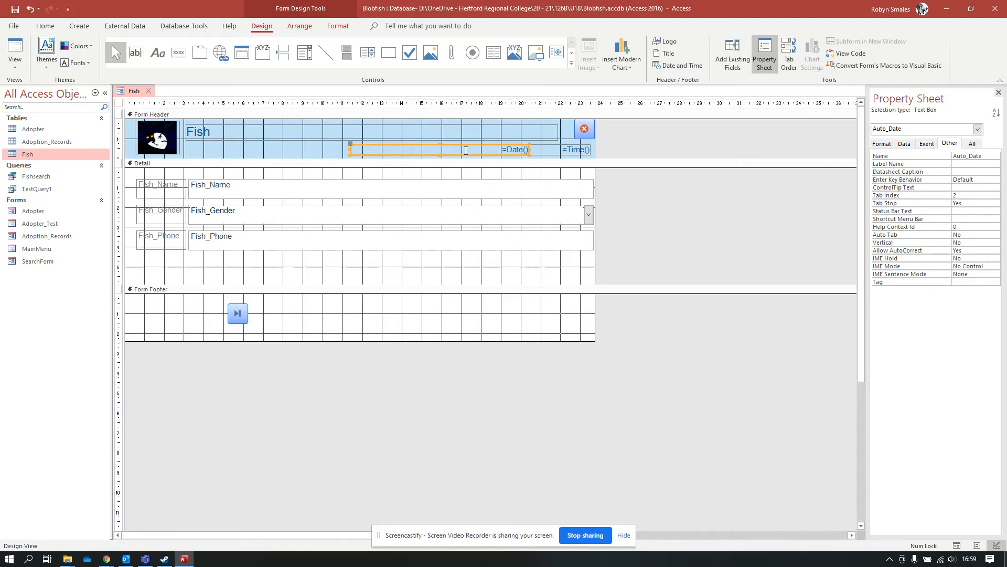
left_click(492, 155)
left_click_drag(491, 154, 492, 154)
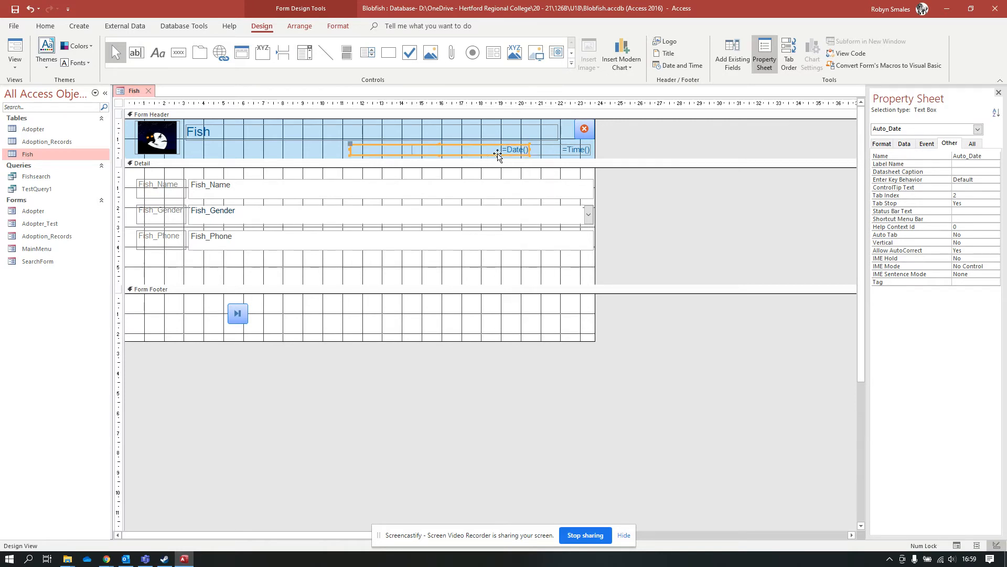
Delete the =Time() box and move the =Date() box to the header's right edge.
left_click(562, 152)
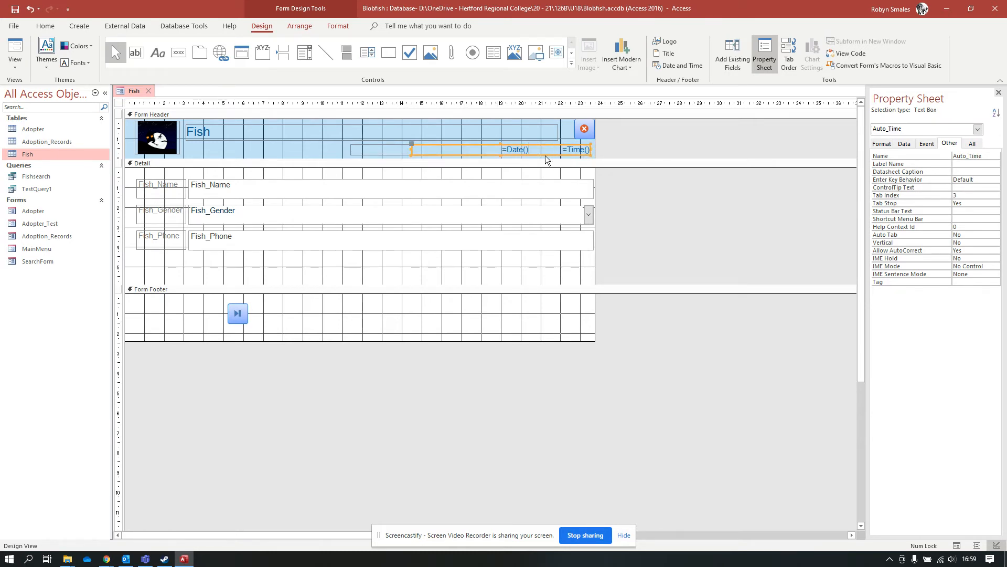
key("Delete")
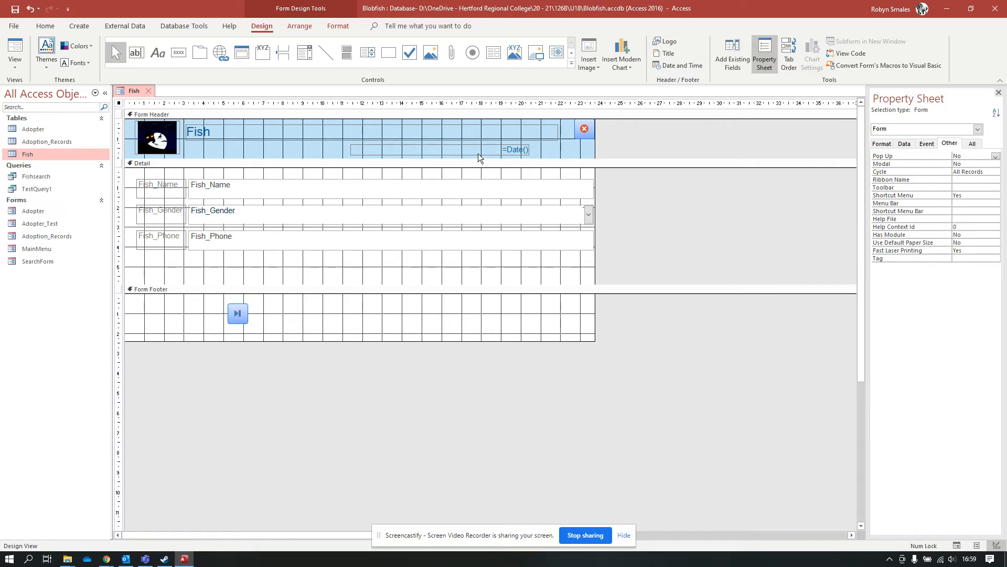
left_click(480, 154)
left_click_drag(487, 156, 543, 155)
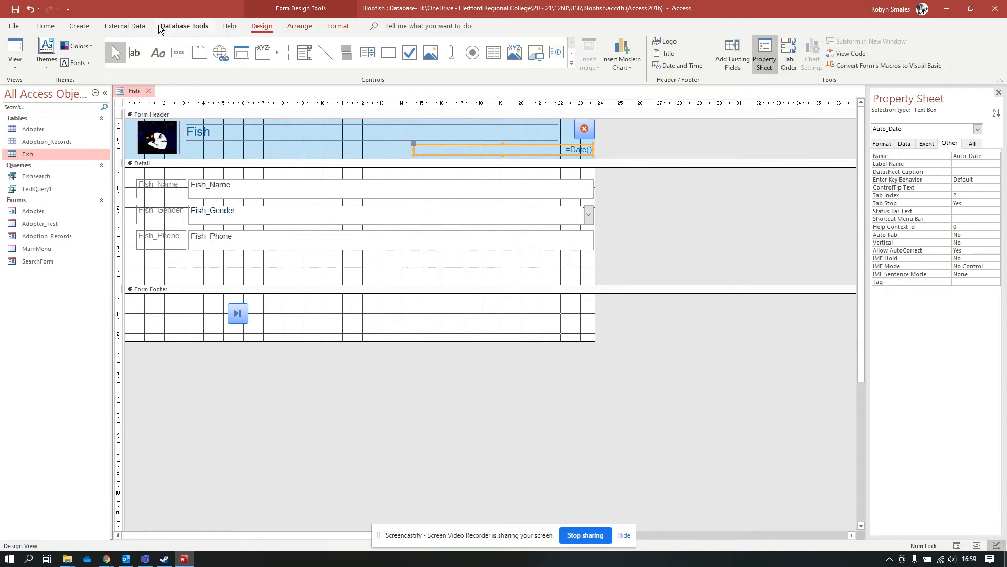
Change the =Date() box's format from Long Date to Short Date.
left_click(338, 27)
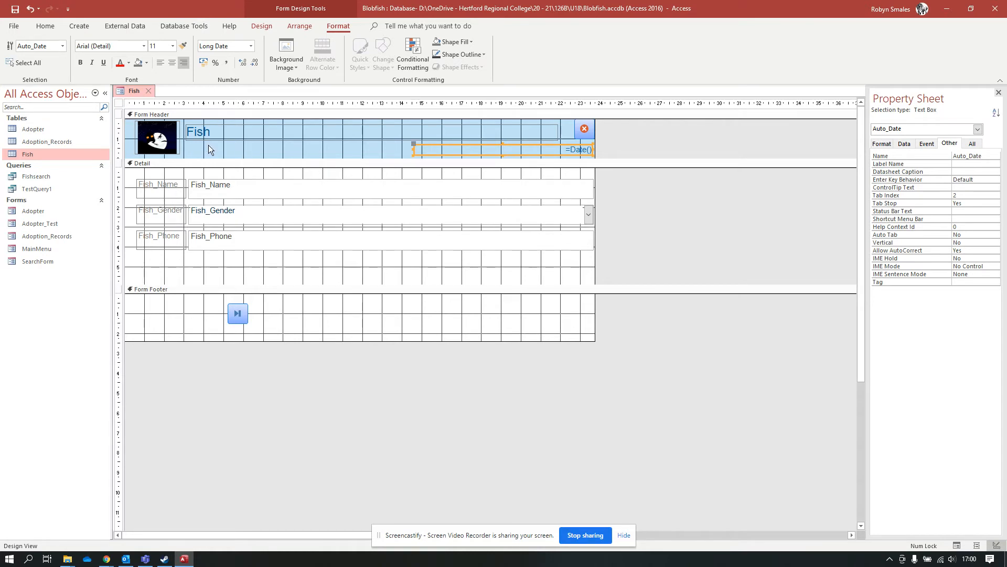
left_click(251, 46)
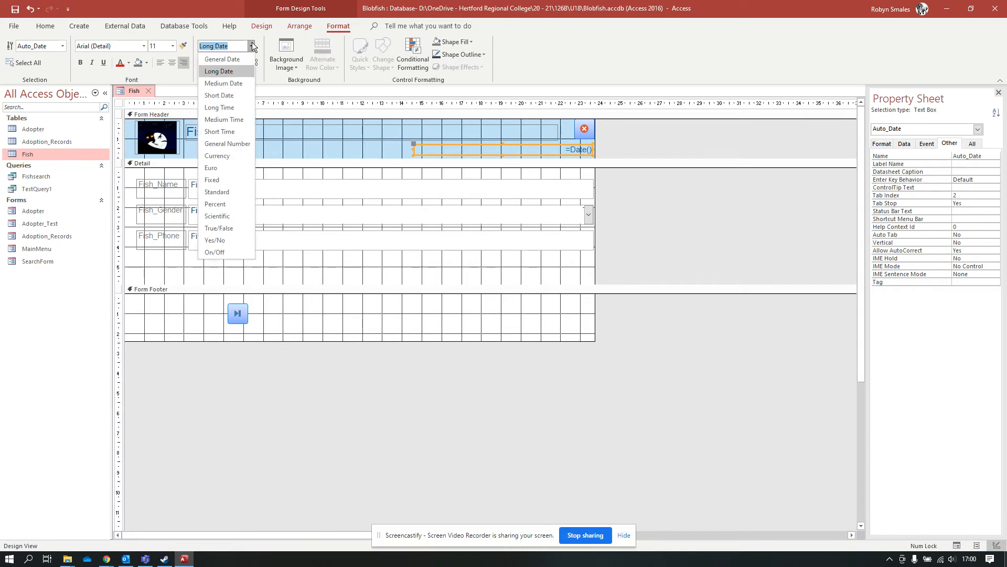
left_click(234, 95)
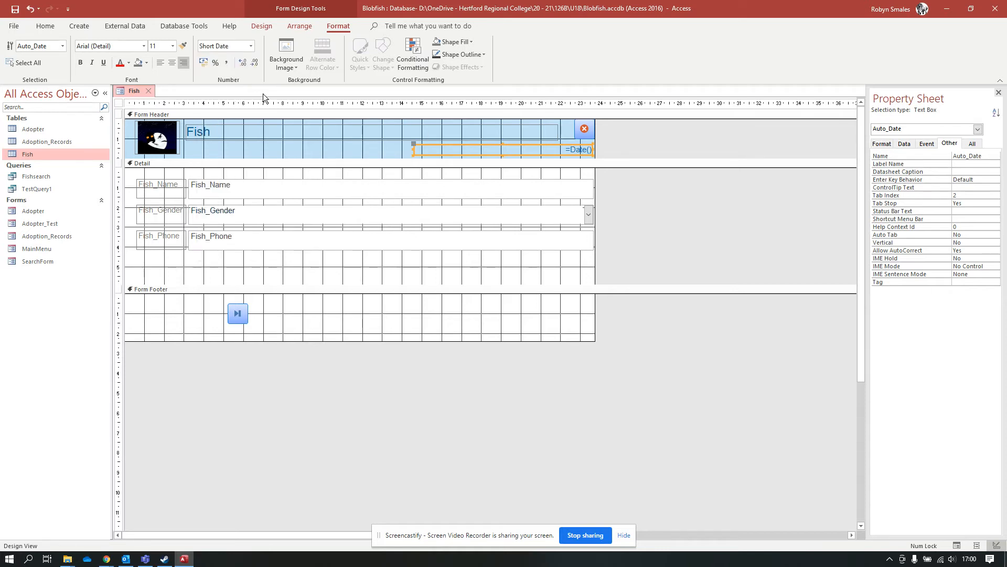
left_click(279, 134)
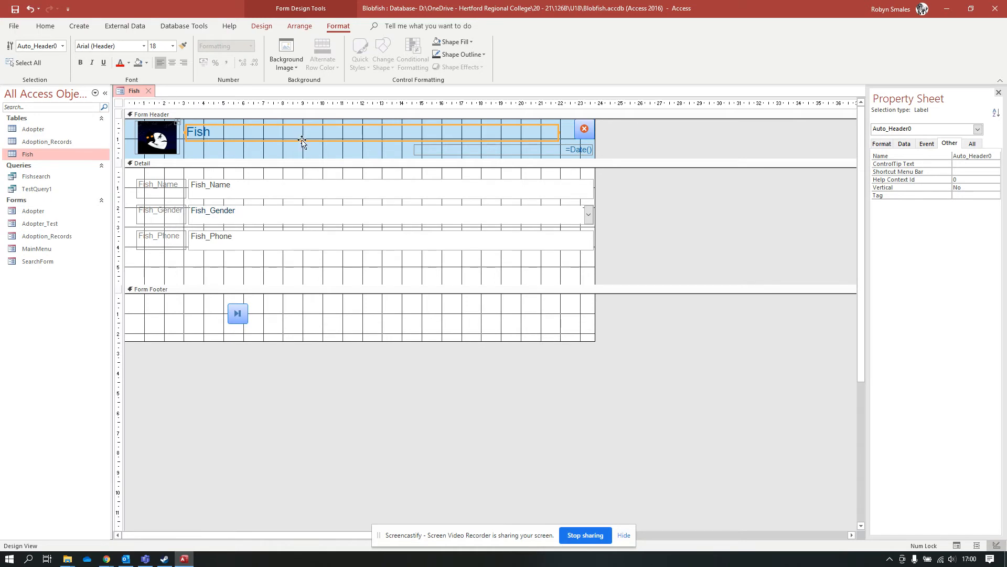
Try darker background colours on the Fish title label, then set its background to Transparent.
left_click(138, 65)
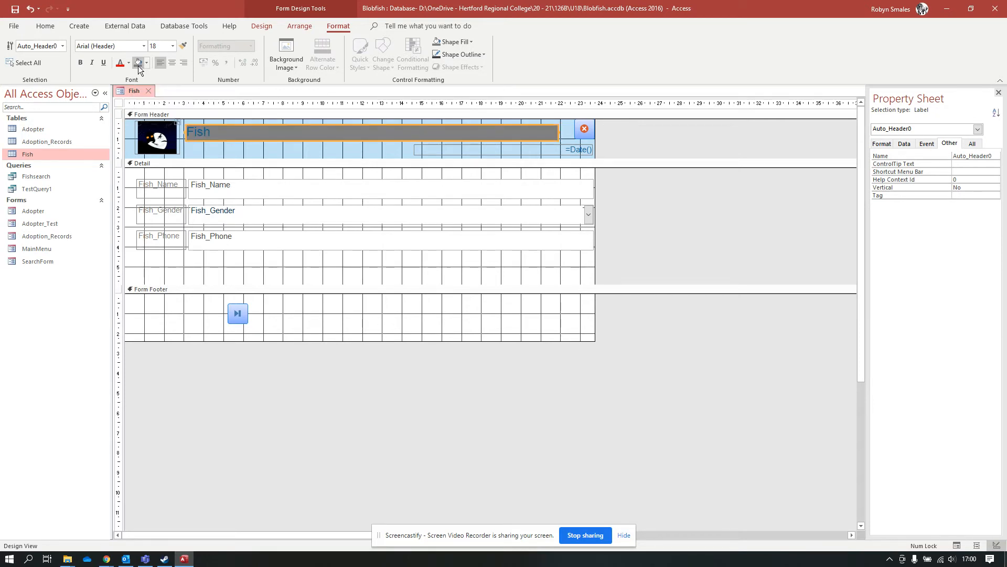
left_click(147, 63)
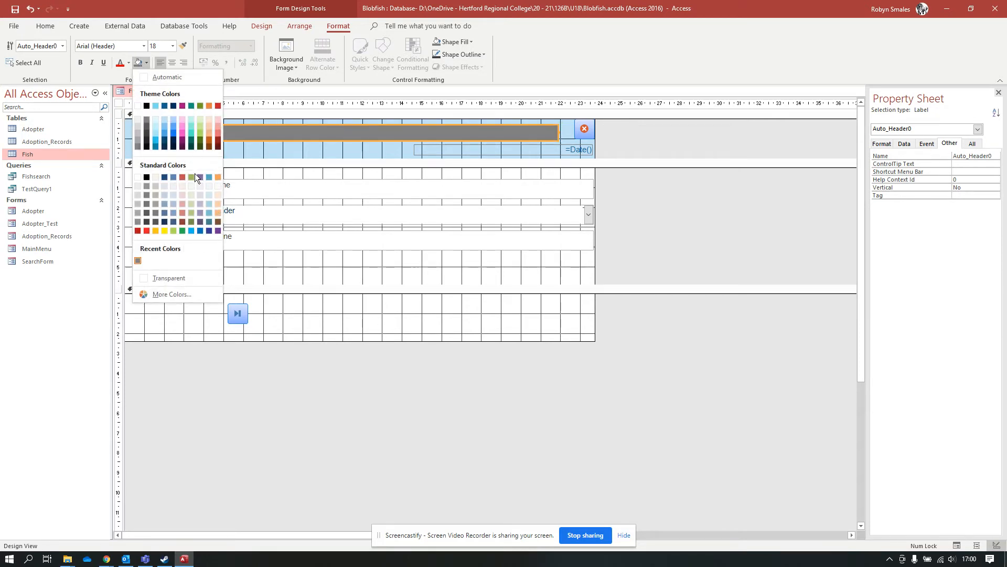
left_click(146, 222)
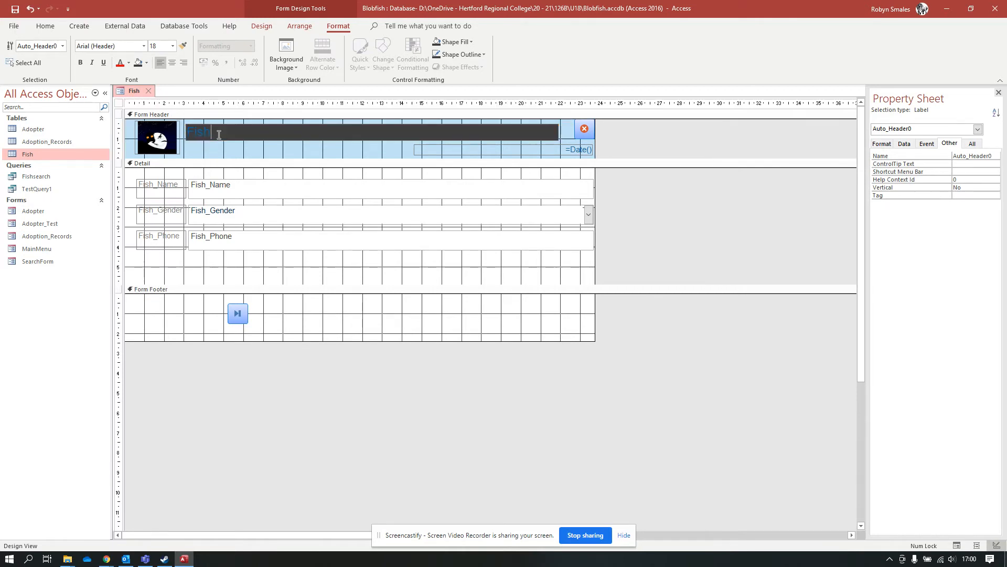
left_click(147, 62)
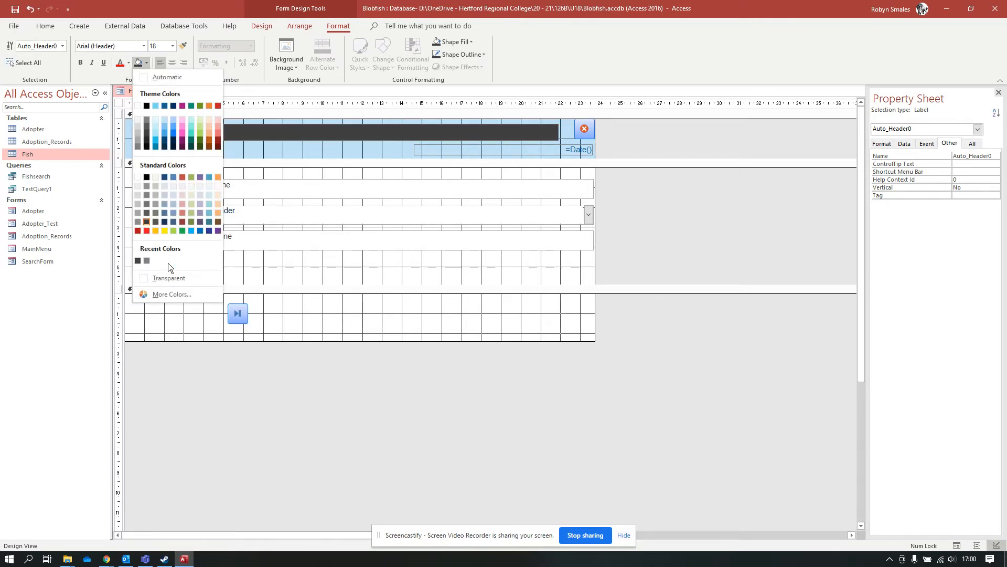
left_click(166, 277)
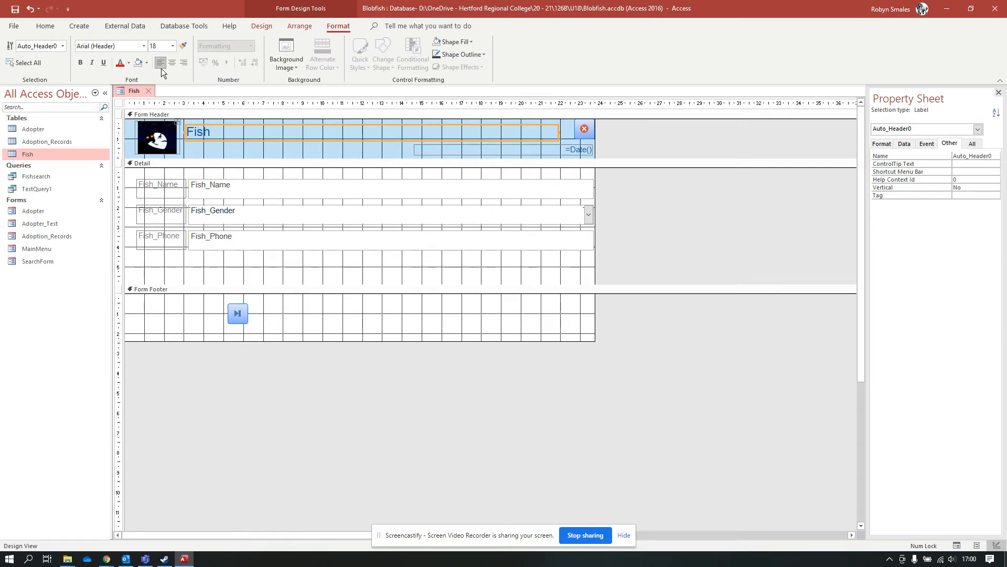
Fill the Fish title label with blue using Shape Fill.
left_click(291, 67)
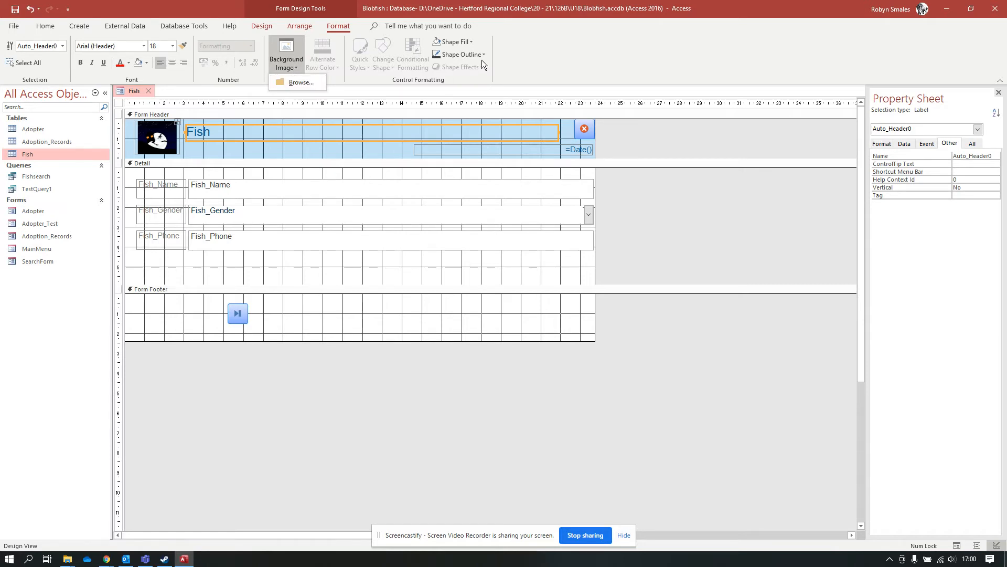
left_click(462, 42)
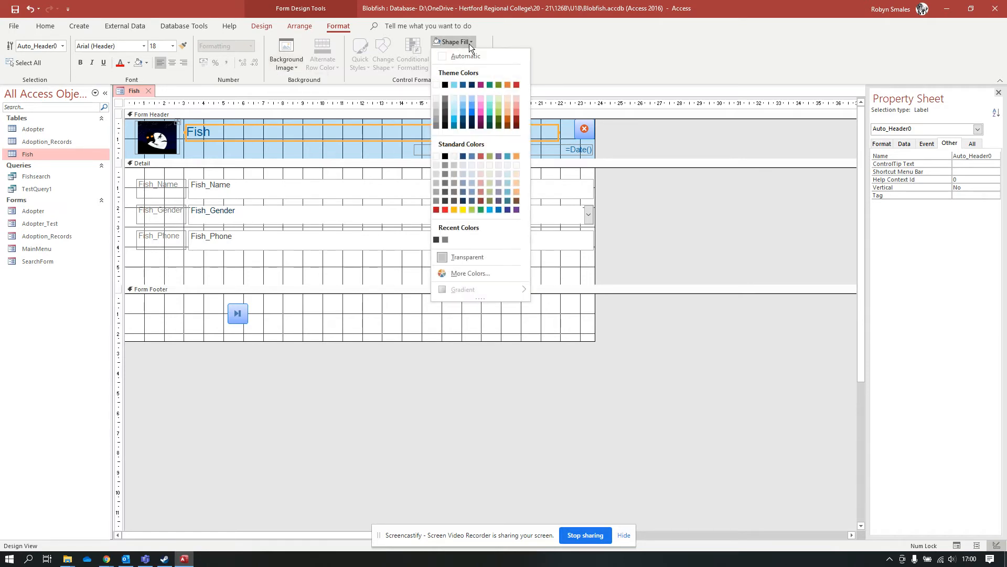
left_click(464, 113)
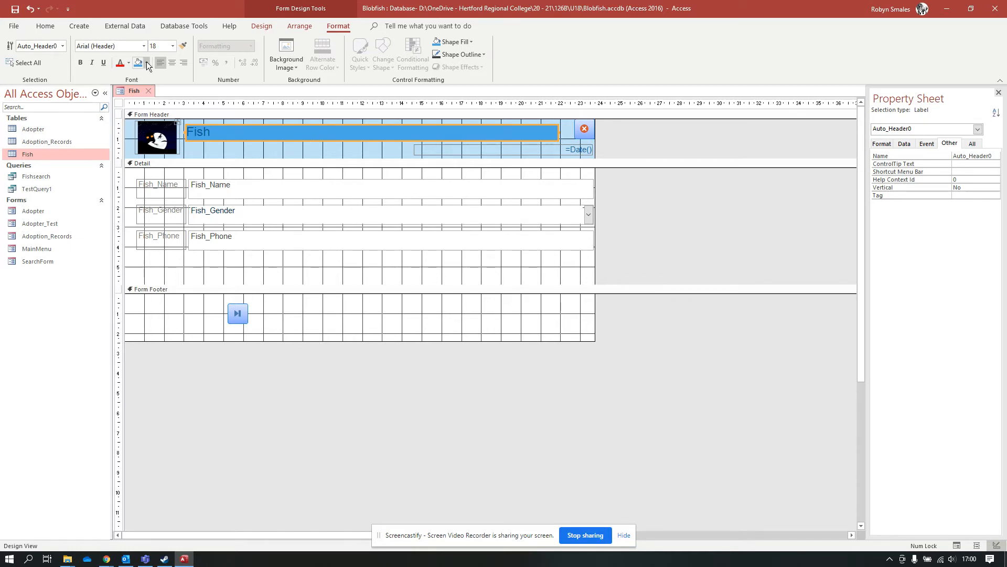
left_click(471, 42)
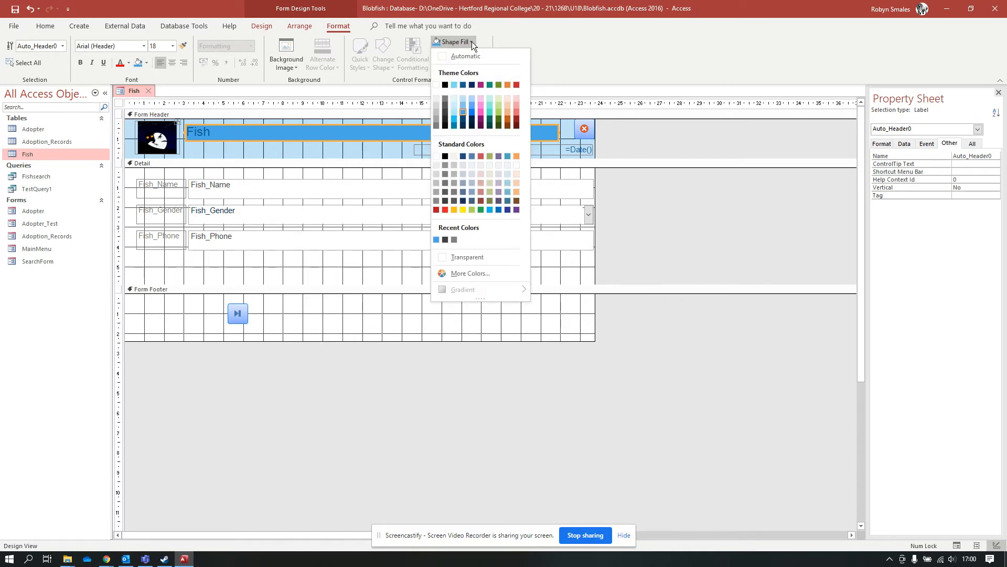
Give the Fish title label's outline a thick line weight and a dash-dot line type.
left_click(471, 42)
left_click(471, 53)
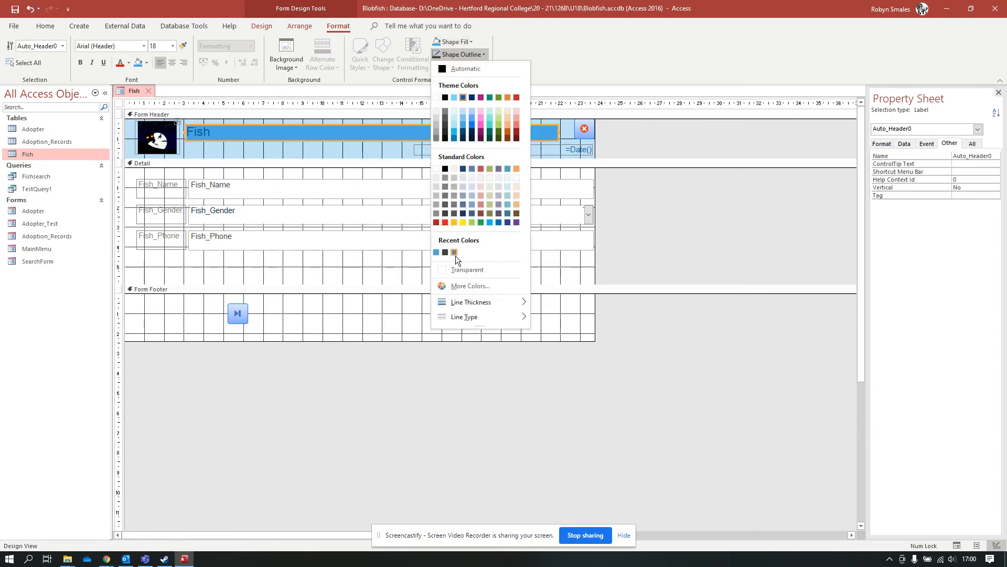
mouse_move(517, 302)
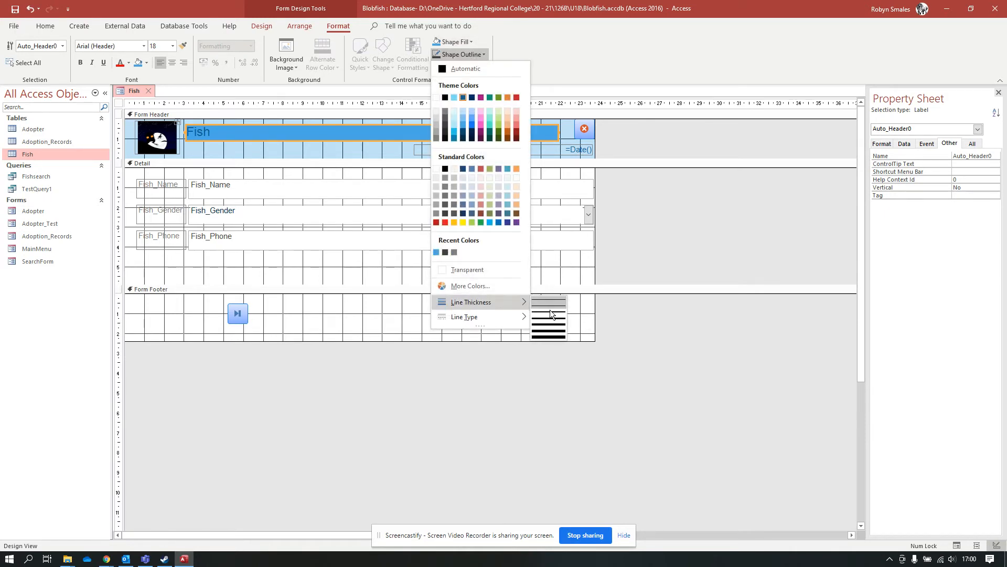
left_click(546, 338)
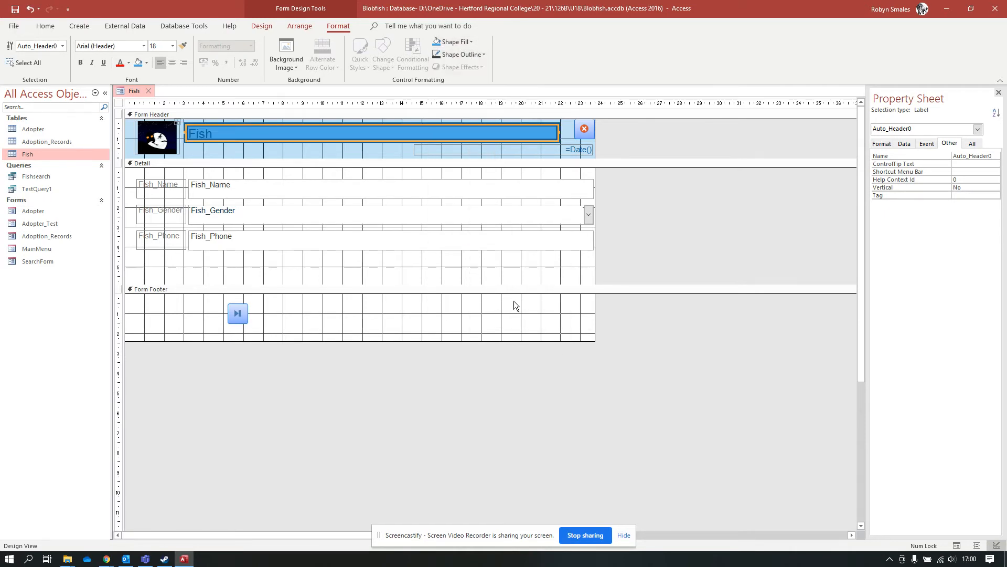
left_click(468, 57)
mouse_move(502, 315)
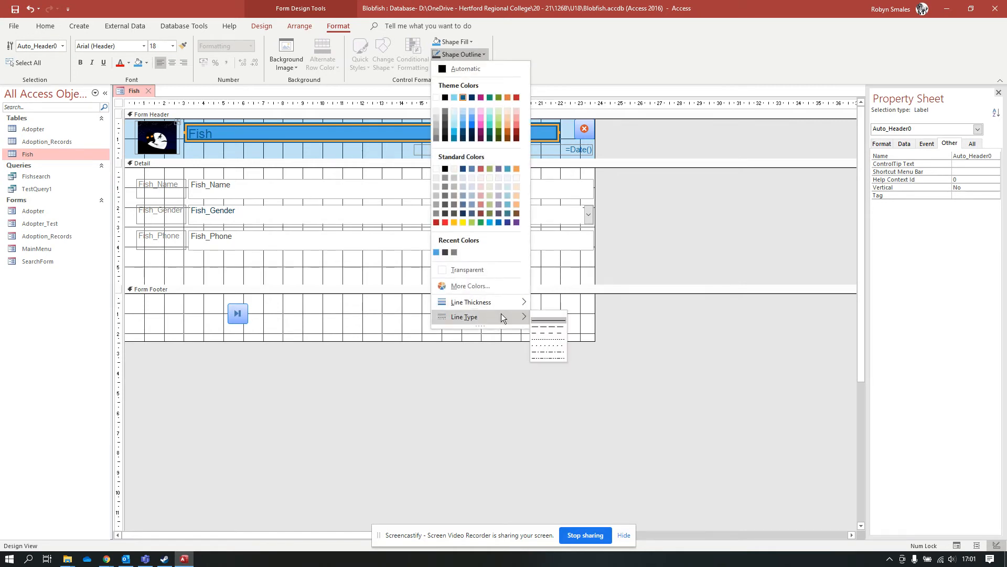
left_click(547, 351)
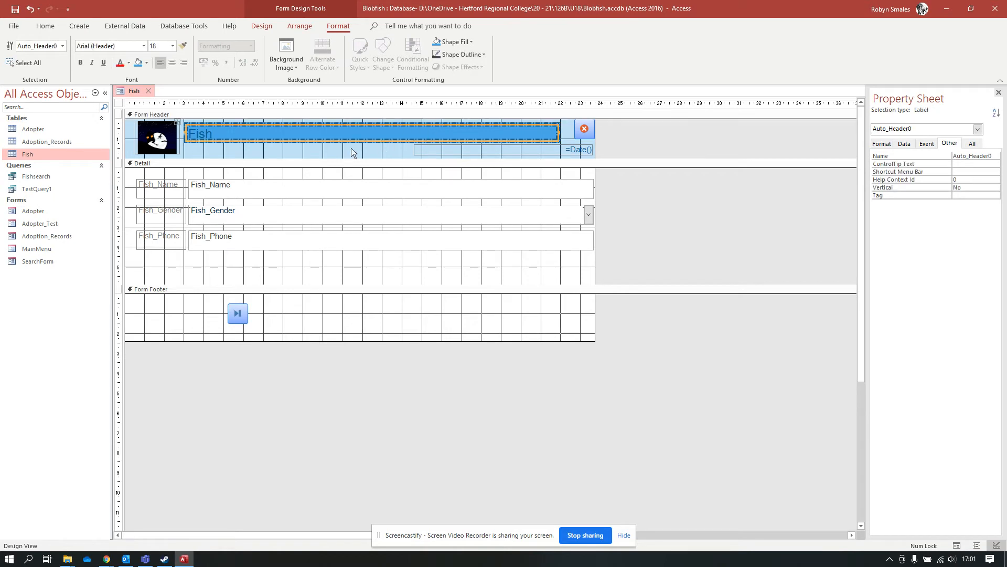
left_click(260, 150)
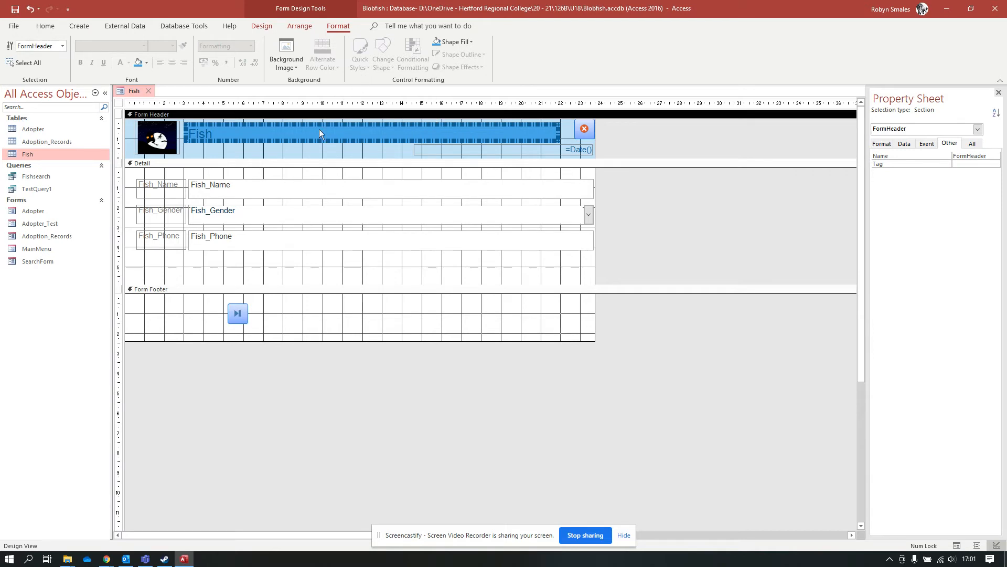
Set both the Detail and Form Footer section backgrounds to black.
left_click(304, 149)
left_click(224, 164)
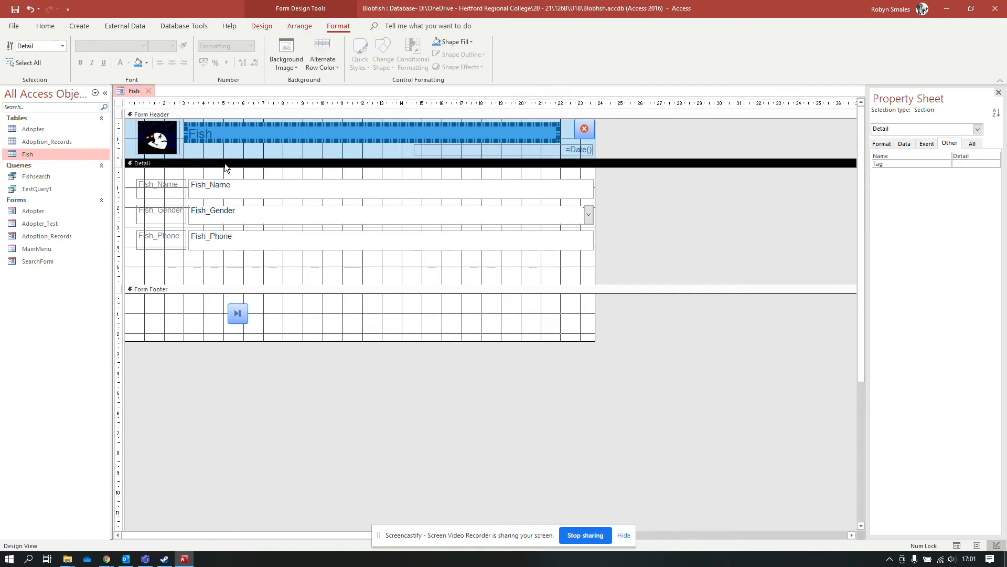
left_click(146, 63)
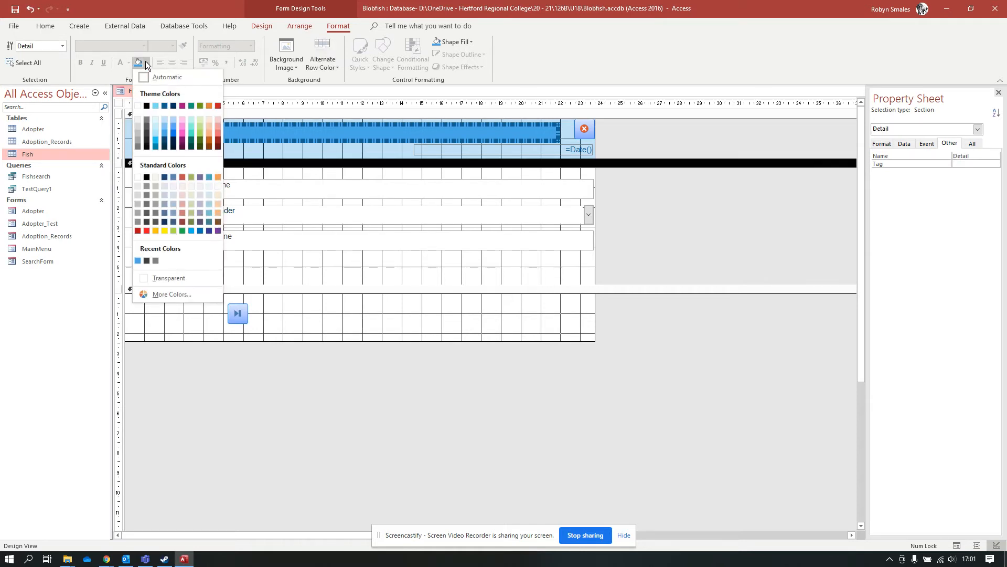
left_click(146, 106)
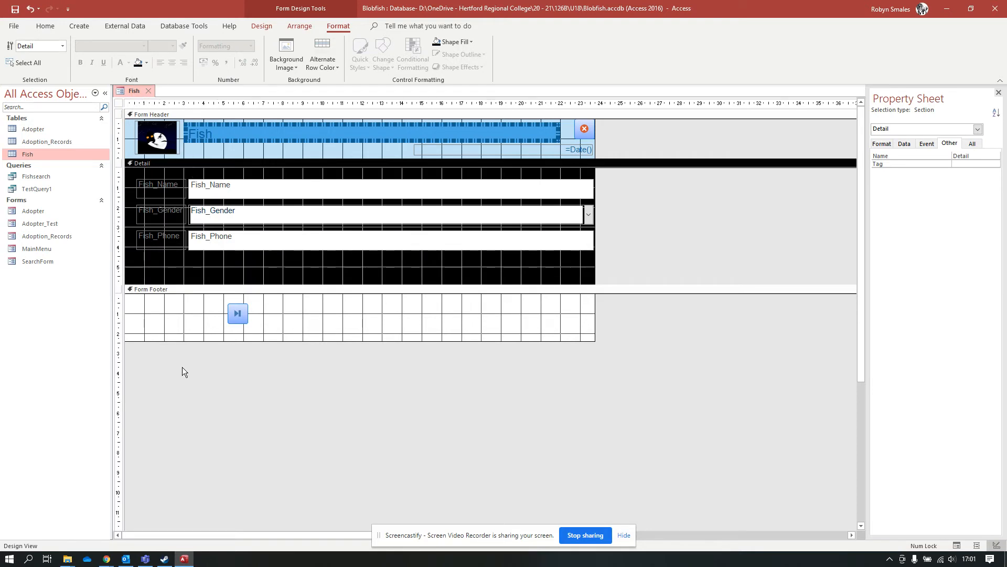
left_click(179, 288)
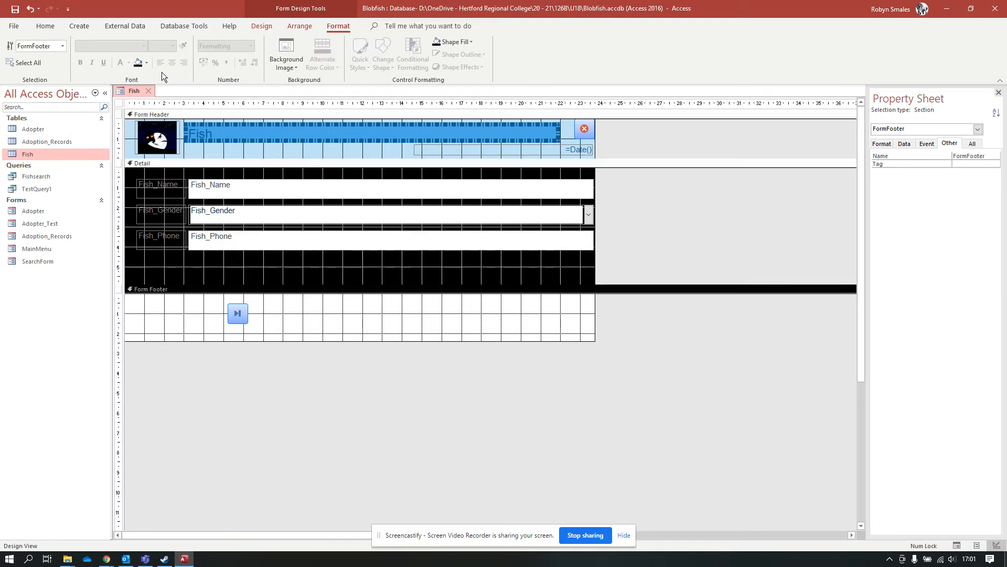
left_click(137, 62)
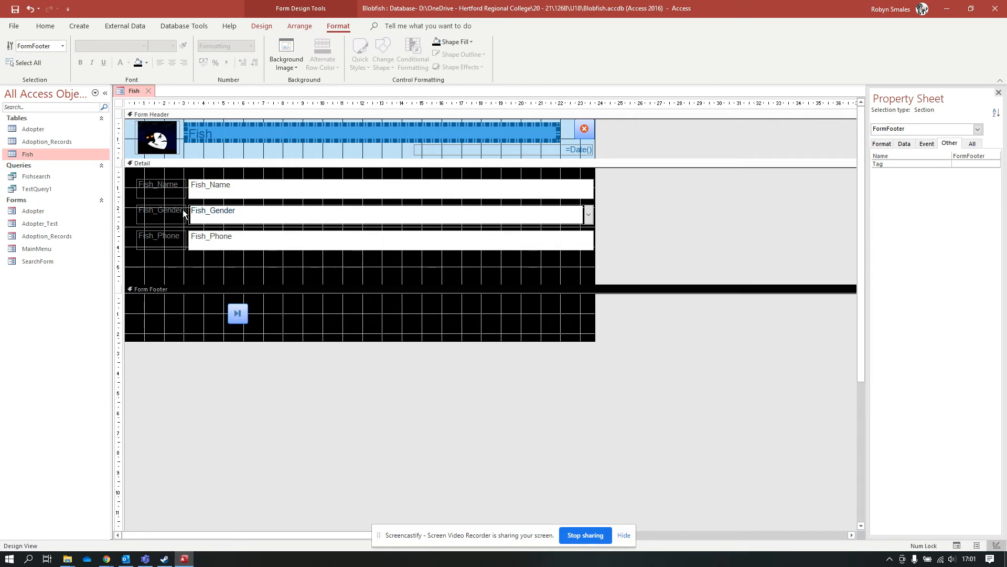
left_click(157, 187)
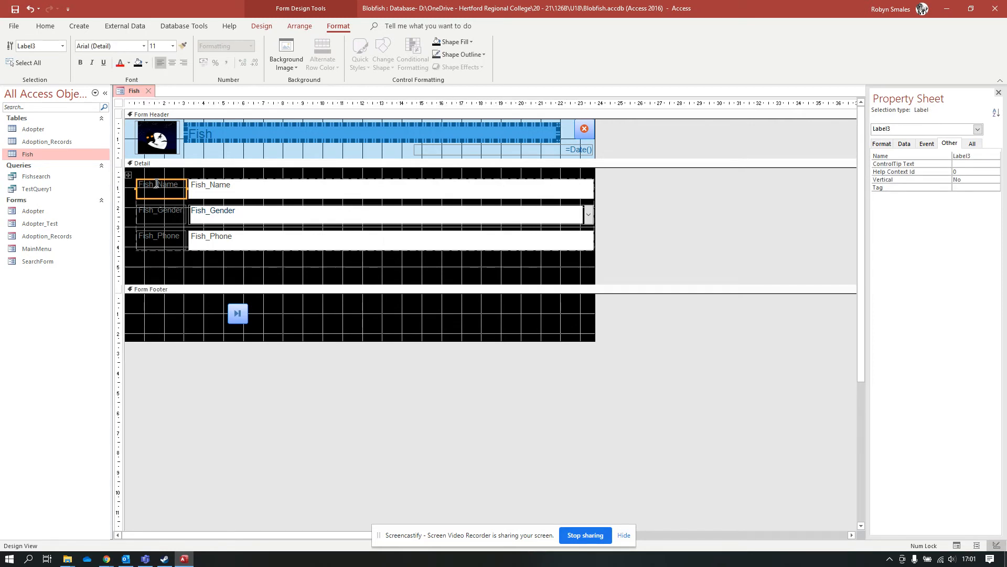
Select the Fish_Name, Fish_Gender and Fish_Phone labels and try white text on them.
left_click(159, 212, "shift")
left_click(159, 237, "shift")
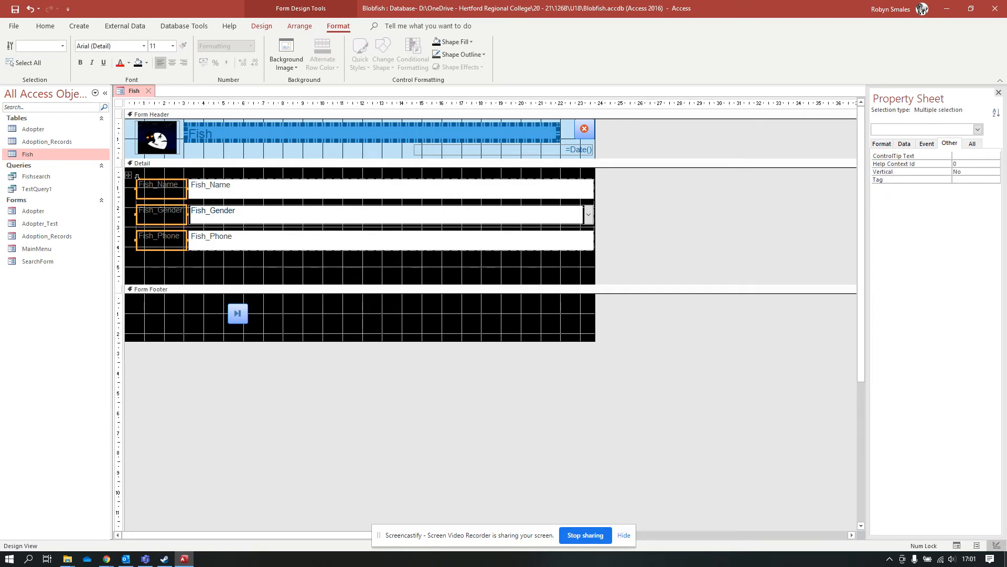
left_click(129, 62)
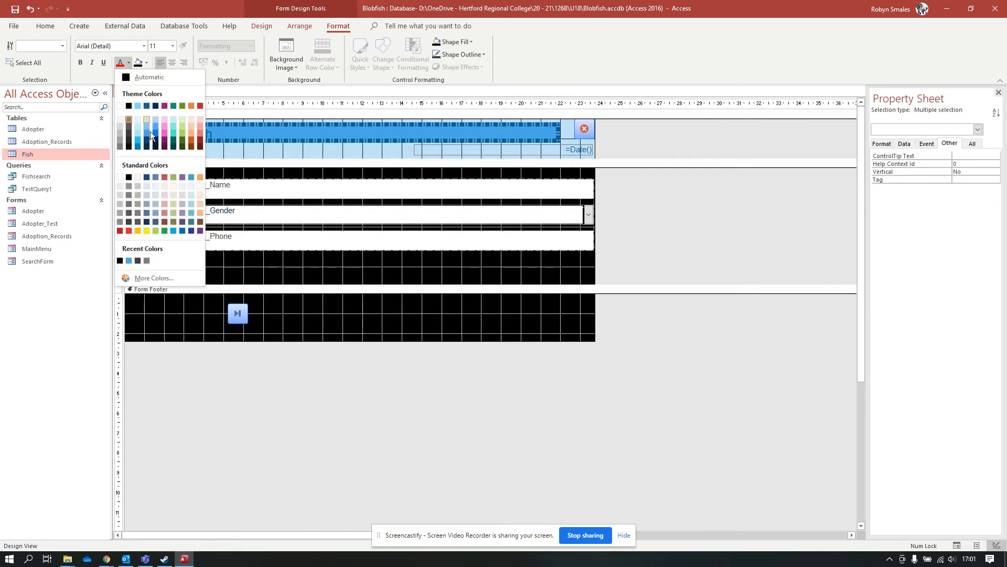
left_click(156, 176)
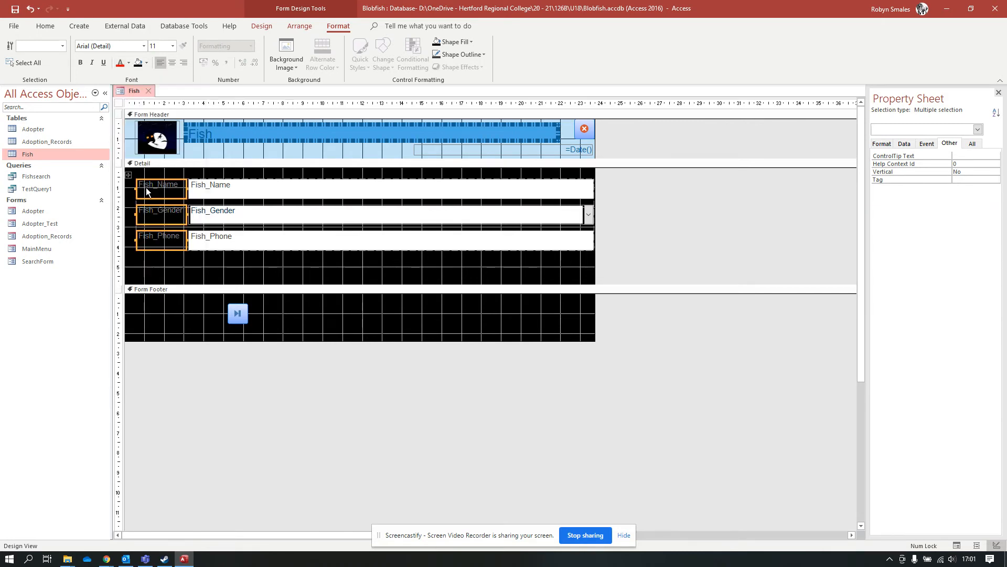
left_click(128, 62)
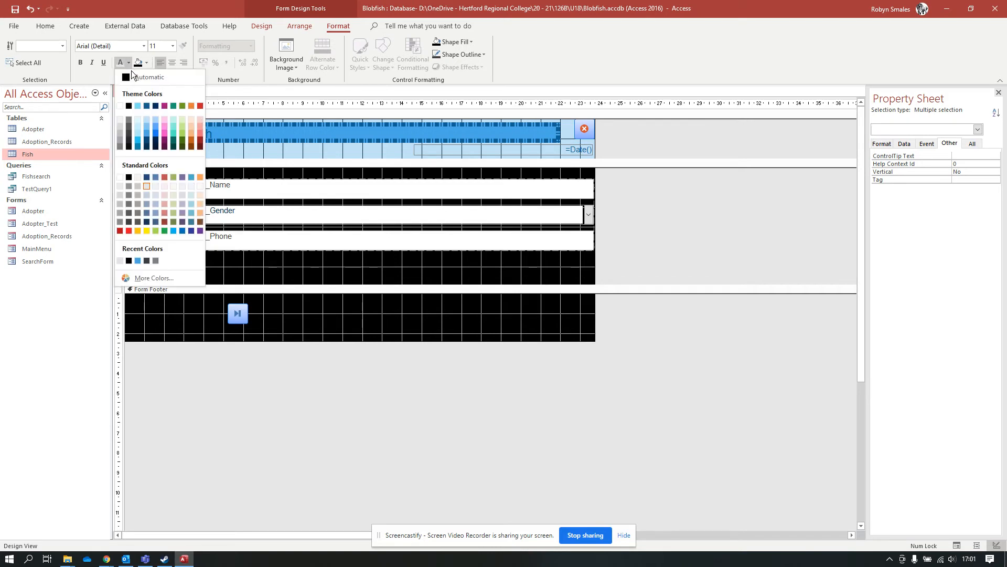
left_click(137, 122)
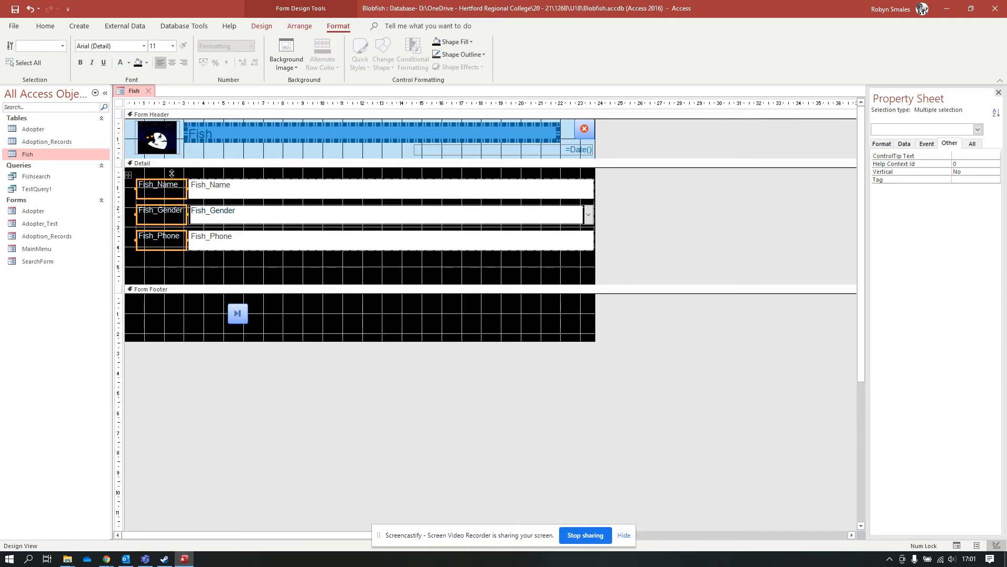
Give the three labels a pale theme-colour background and set their text back to black.
left_click(147, 63)
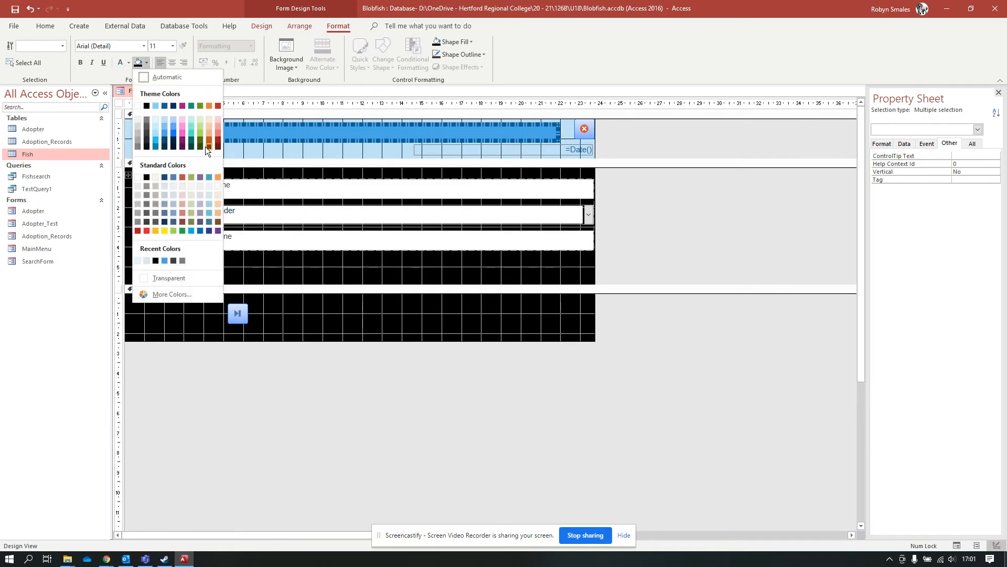
left_click(162, 120)
left_click(128, 62)
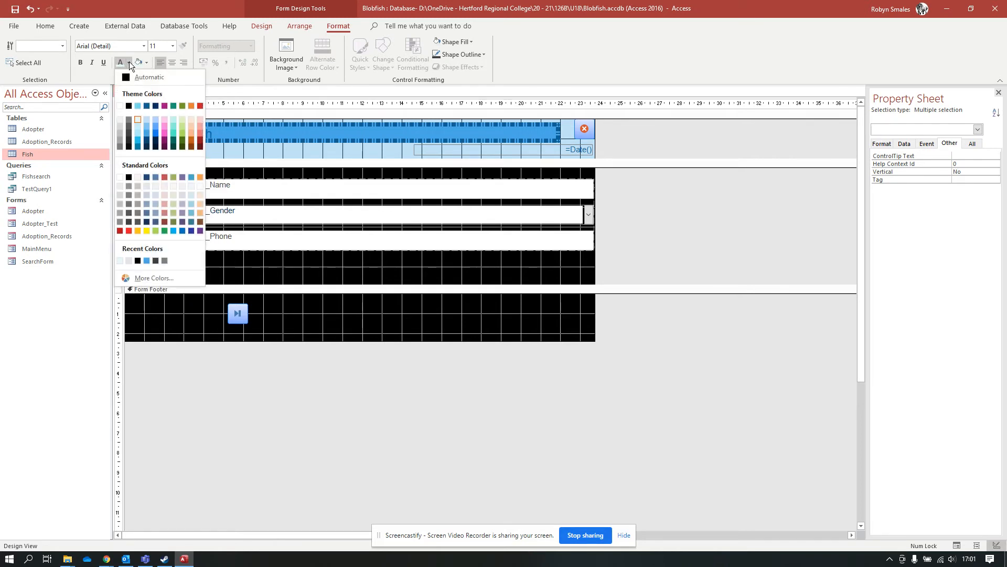
left_click(132, 77)
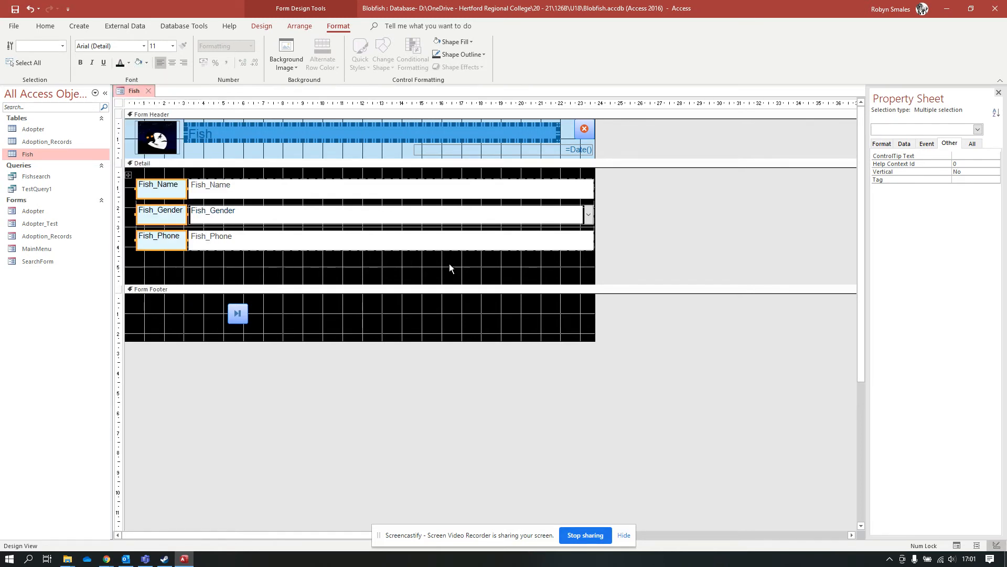
Give the Fish_Phone field box an outline colour and a heavier line thickness.
left_click(412, 194)
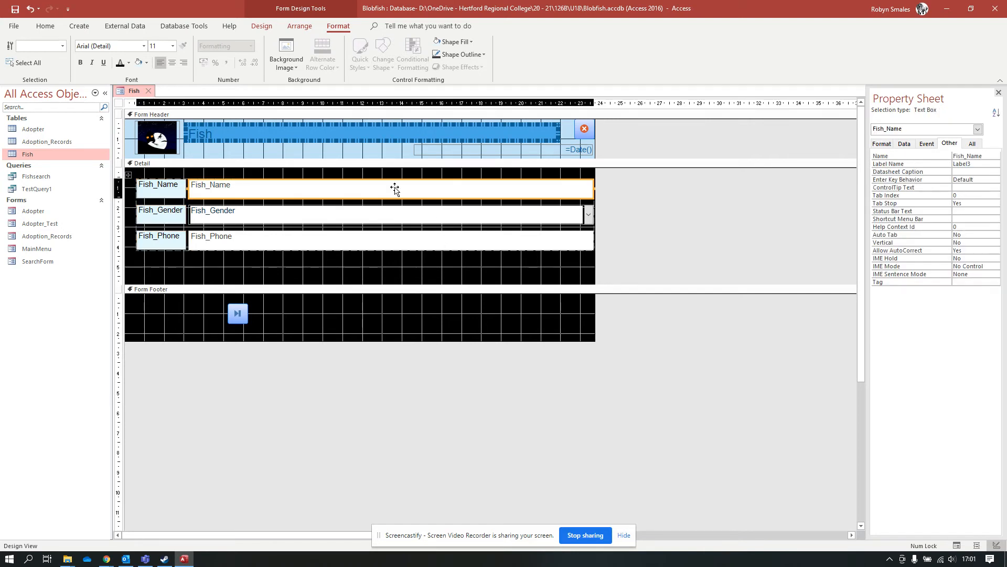
left_click(348, 217)
left_click(344, 241)
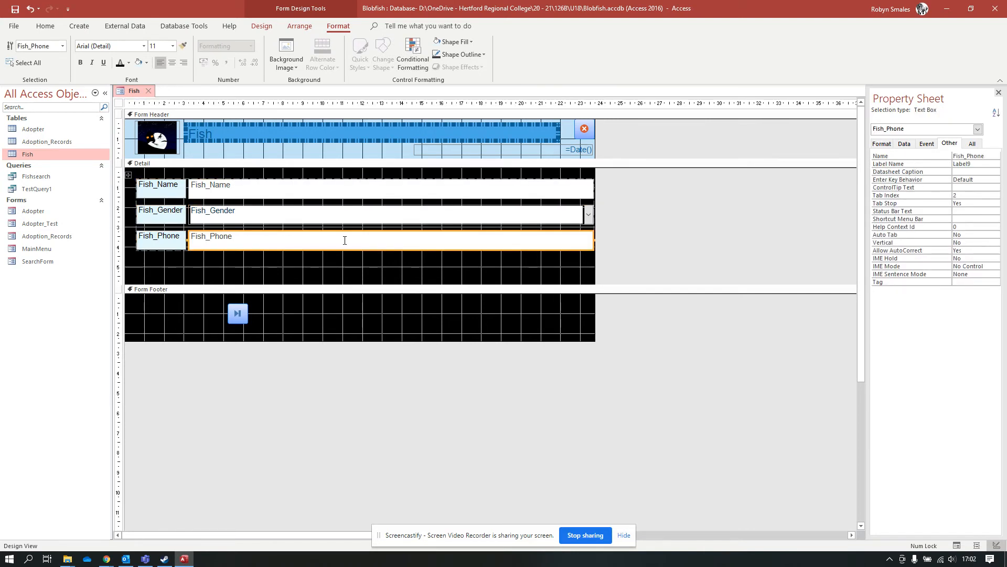
left_click(335, 189)
left_click(333, 218)
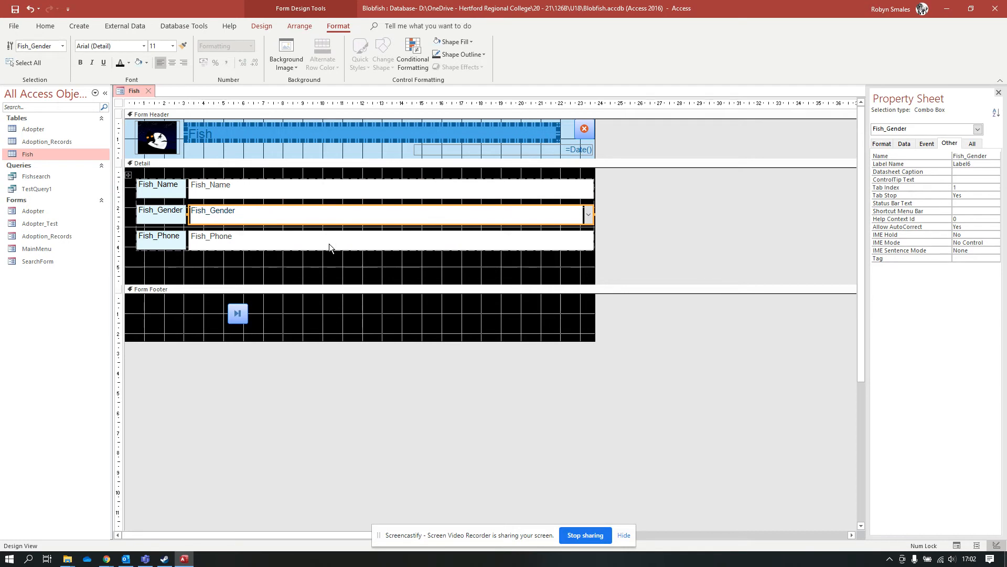
left_click(329, 244)
left_click(474, 54)
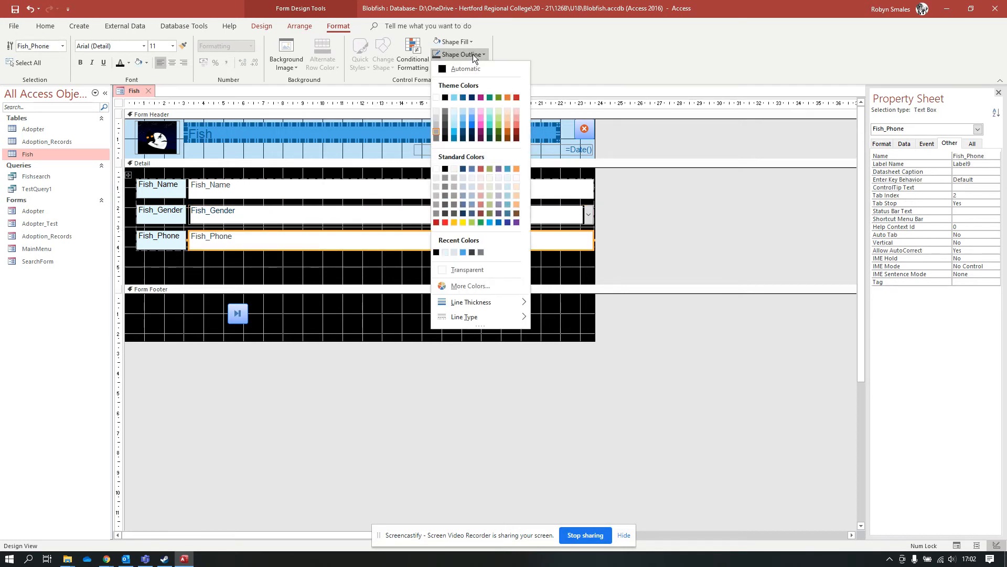
left_click(455, 116)
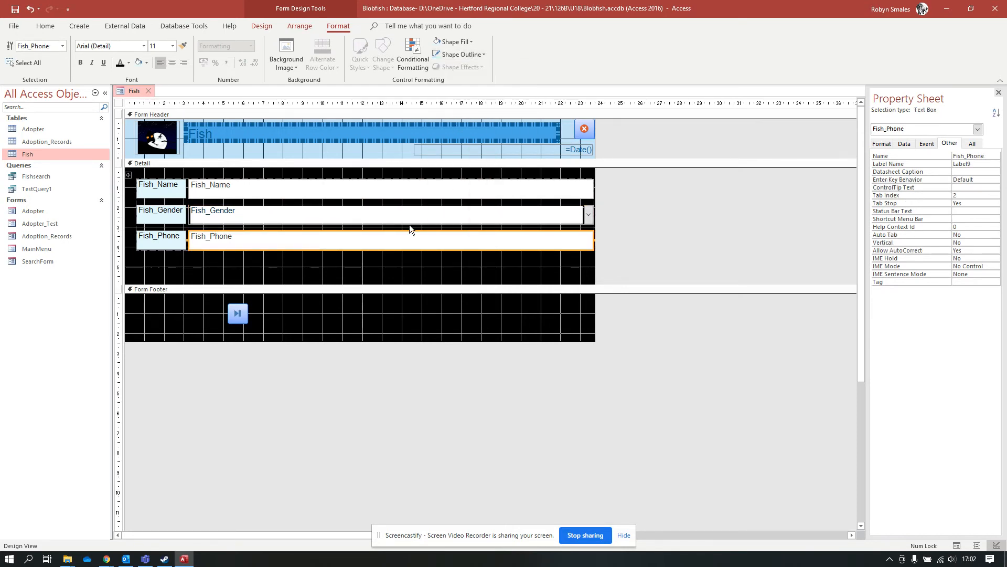
left_click(465, 54)
mouse_move(526, 304)
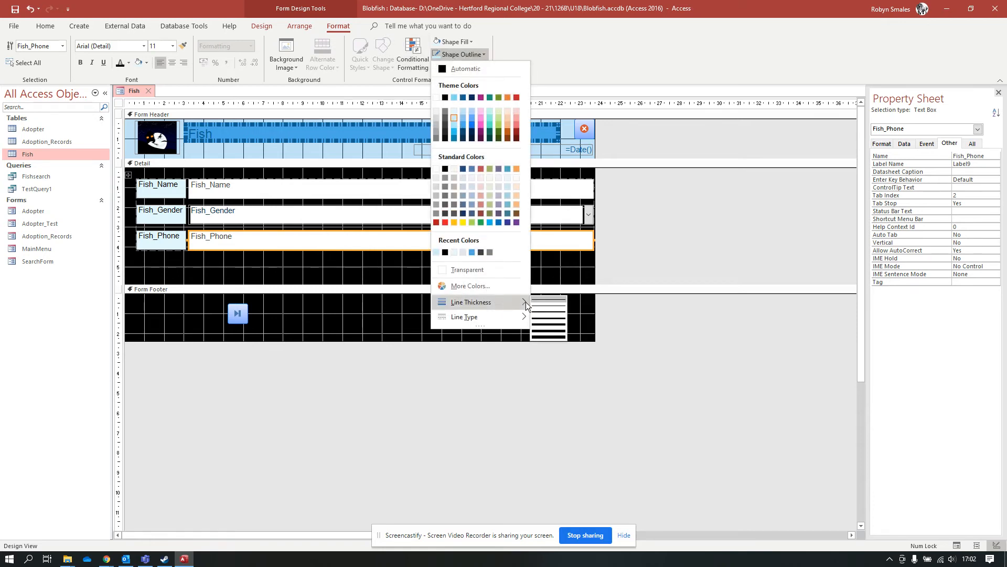
left_click(554, 313)
Give the Fish_Name, Fish_Gender and Fish_Phone boxes heavier outlines and set their outline colour.
left_click(303, 214)
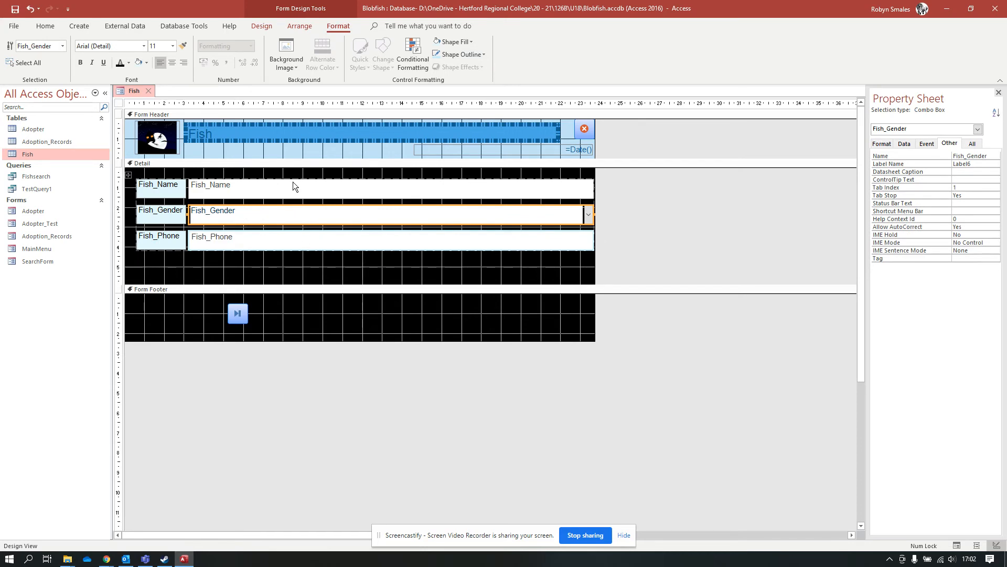
left_click(289, 194)
left_click(288, 213, "shift")
left_click(292, 236, "shift")
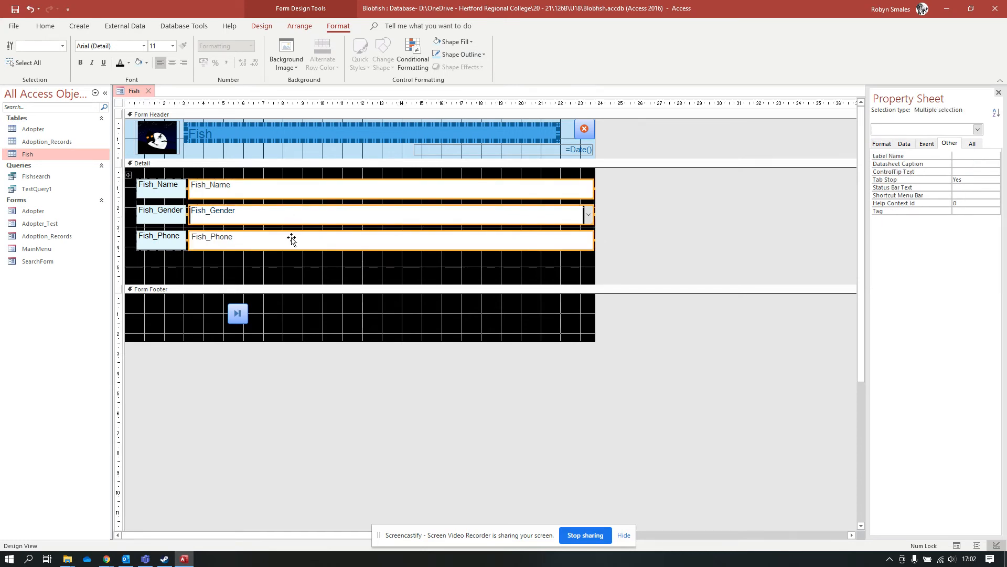
left_click(477, 54)
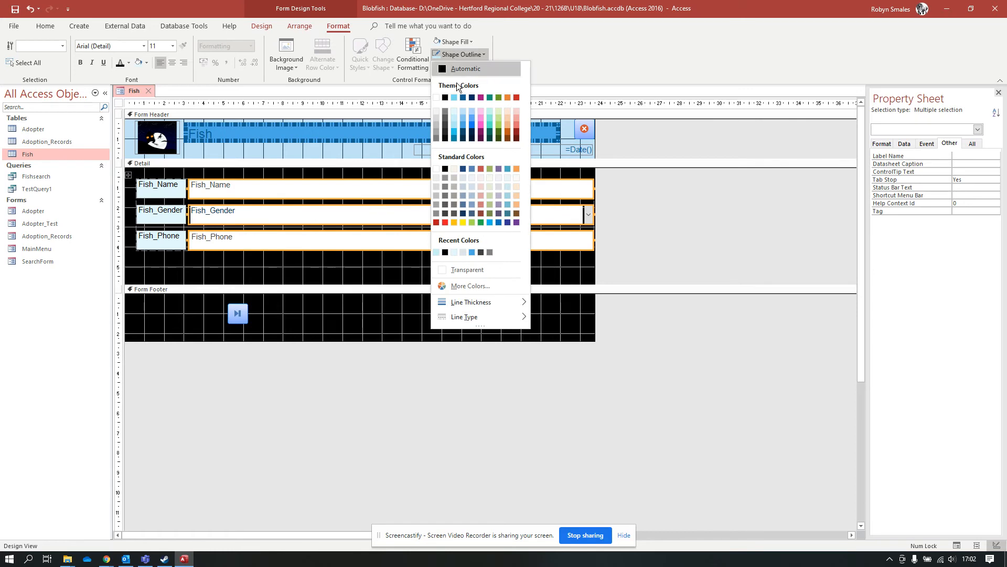
mouse_move(507, 304)
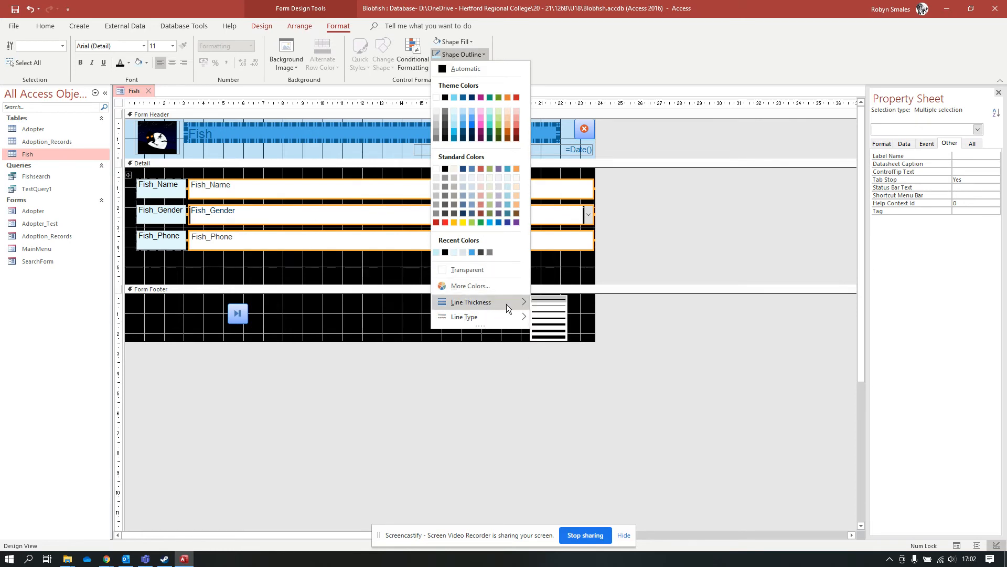
left_click(544, 311)
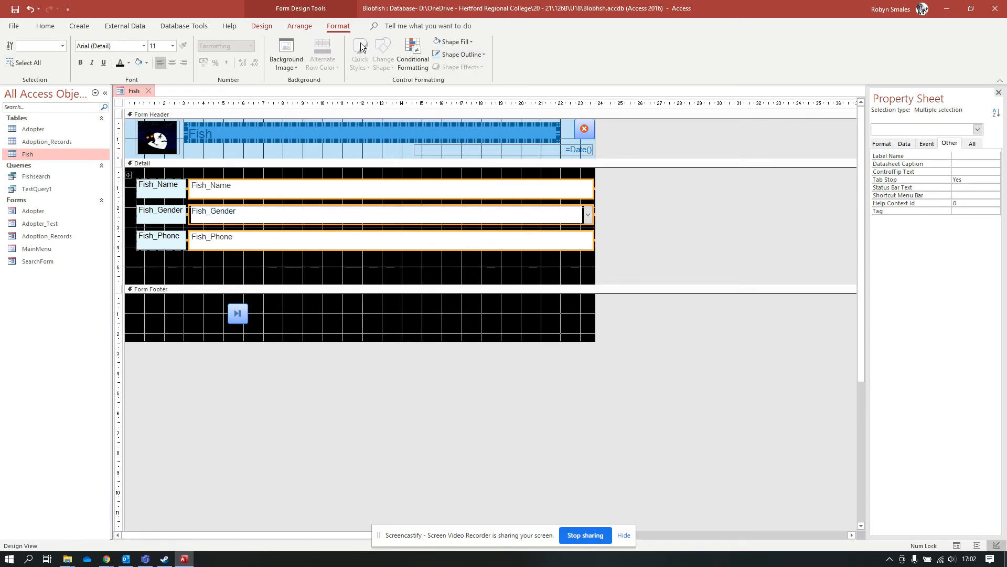
left_click(478, 54)
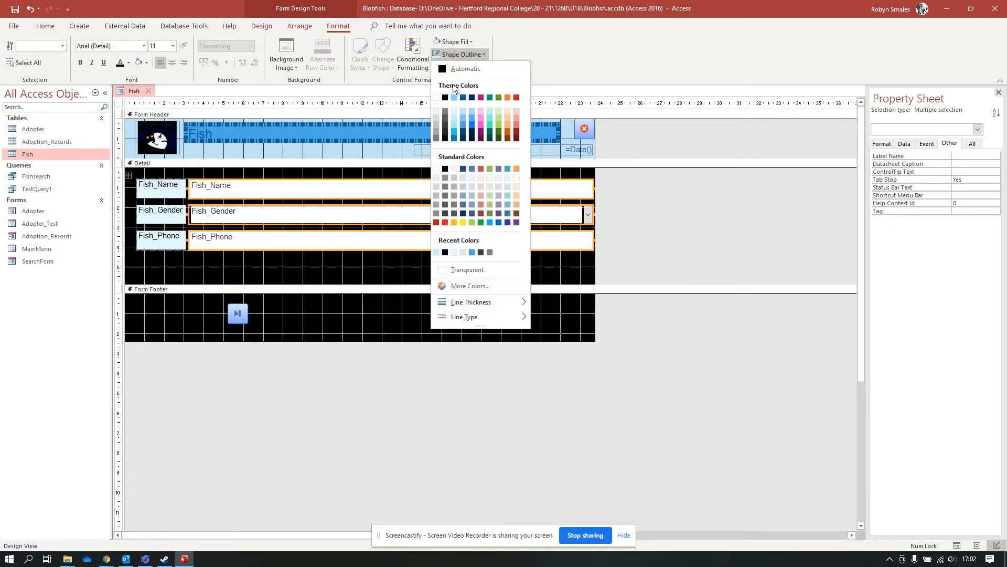
left_click(454, 113)
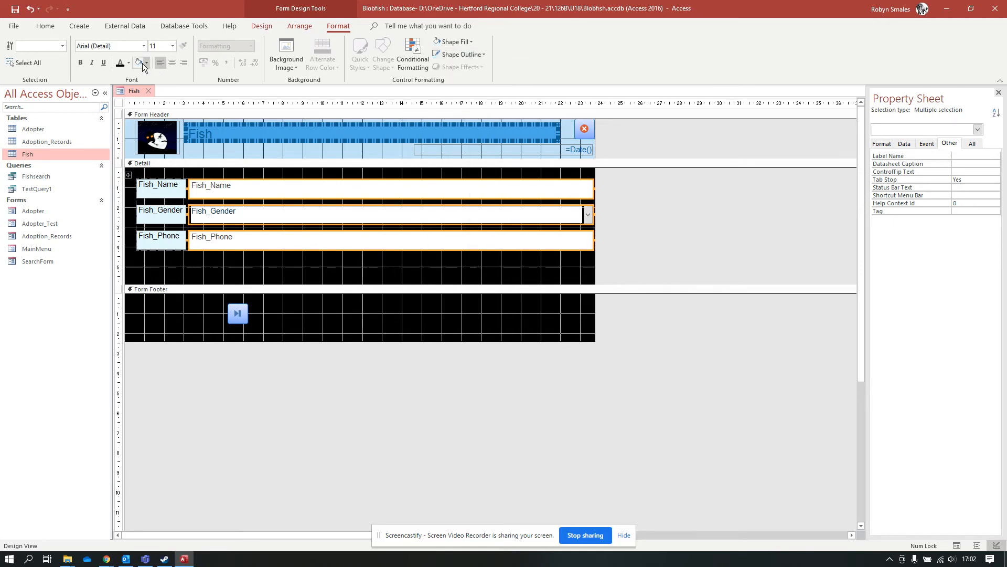
Give the three selected field boxes a black fill and white text.
left_click(474, 42)
left_click(445, 85)
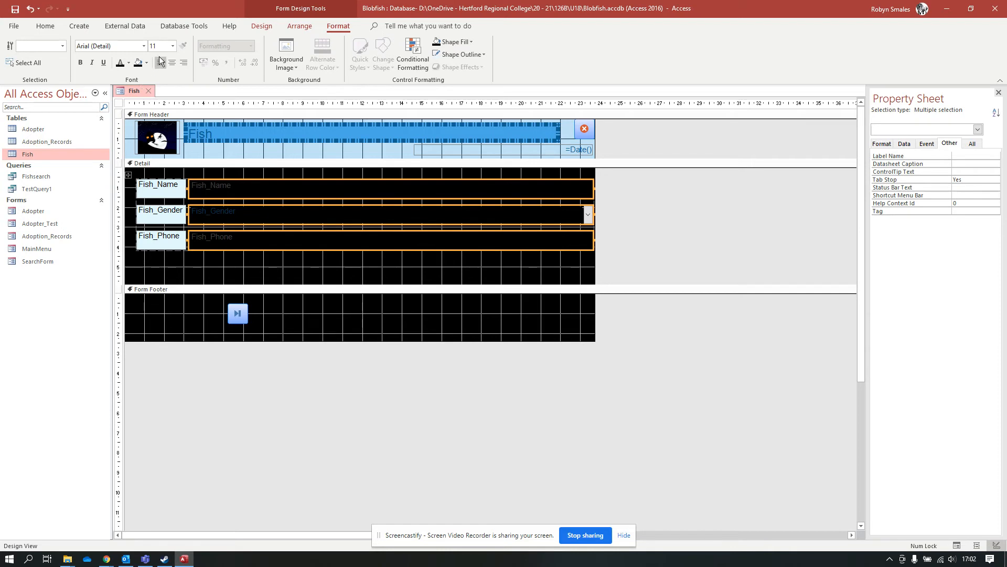
left_click(128, 63)
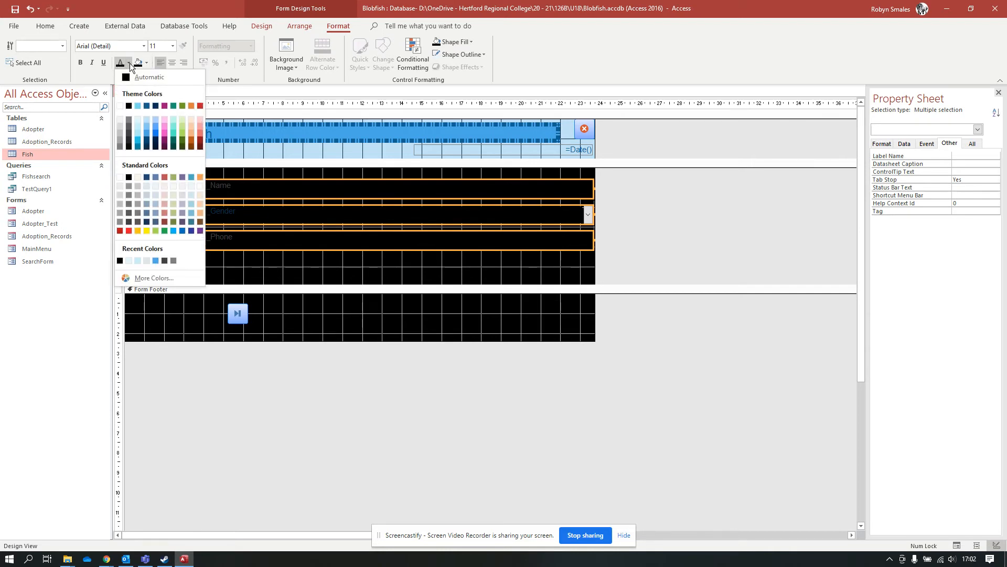
left_click(137, 125)
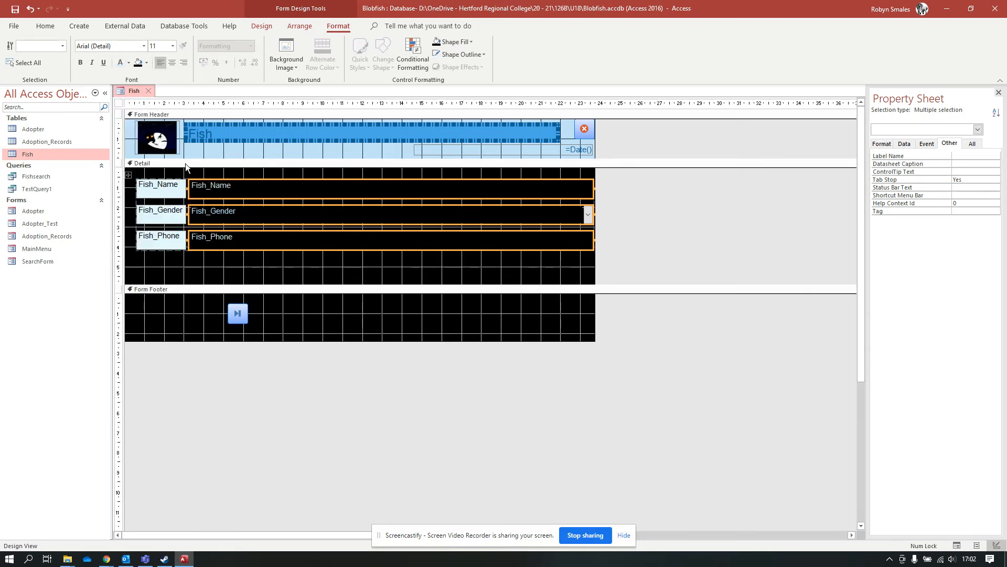
left_click(332, 270)
Browse the font list for the Fish_Phone field without changing its font.
left_click(683, 240)
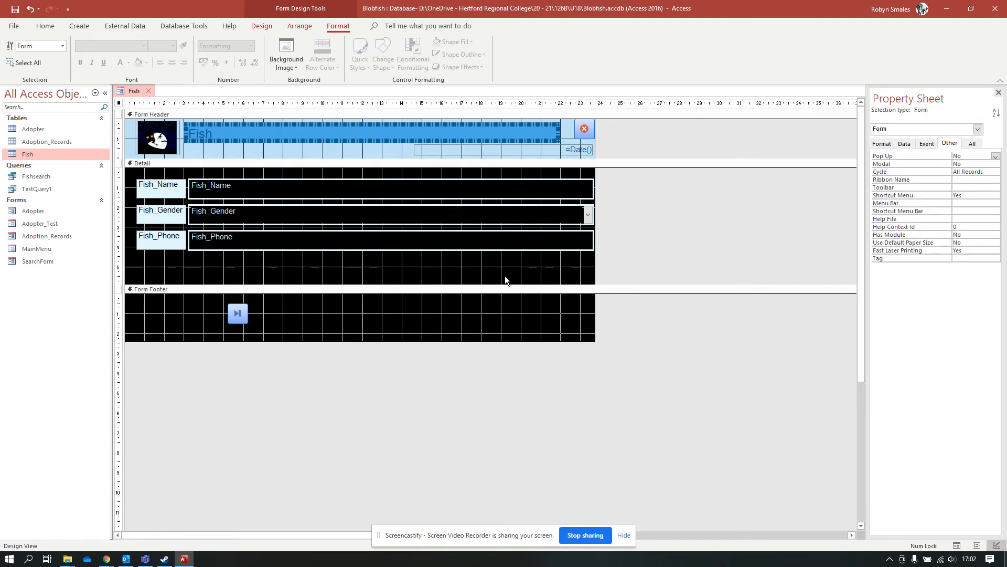
left_click(270, 239)
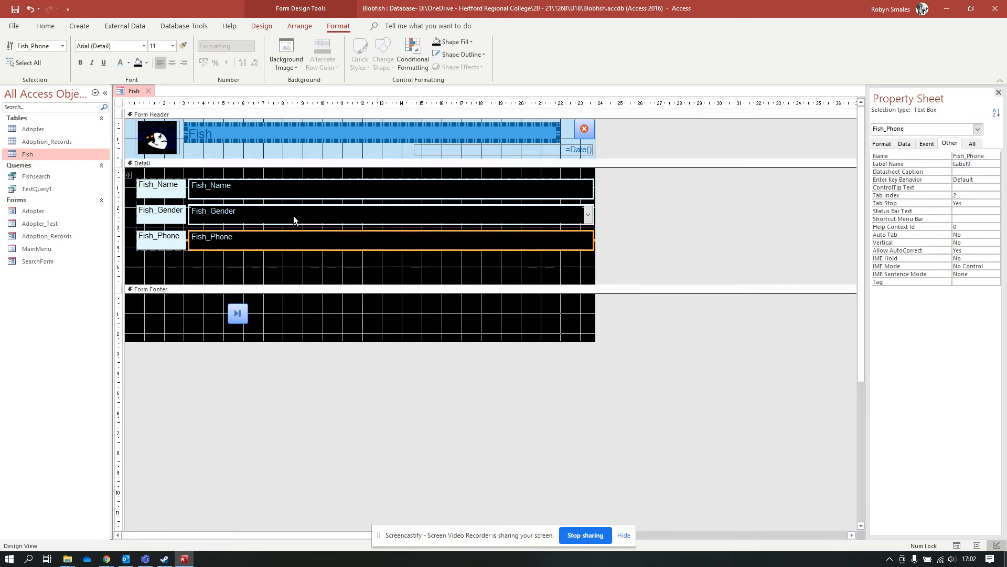
left_click(143, 45)
scroll(159, 313, "down", 7)
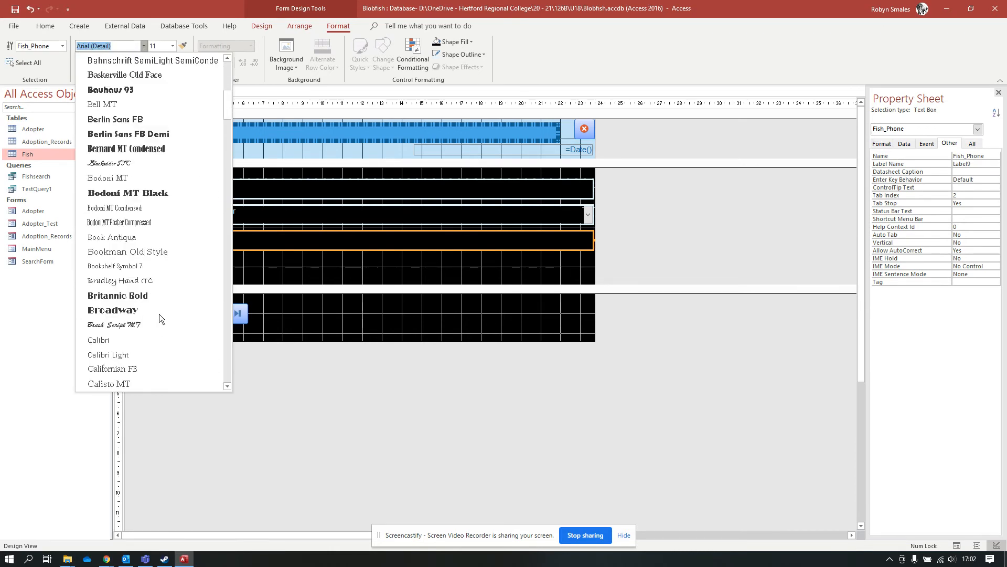
scroll(159, 314, "up", 7)
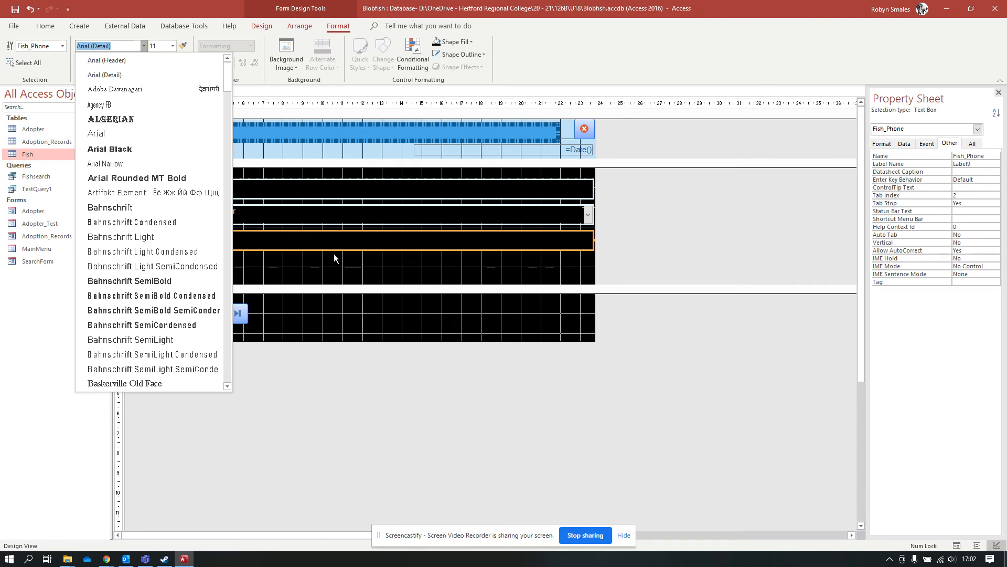
left_click(340, 326)
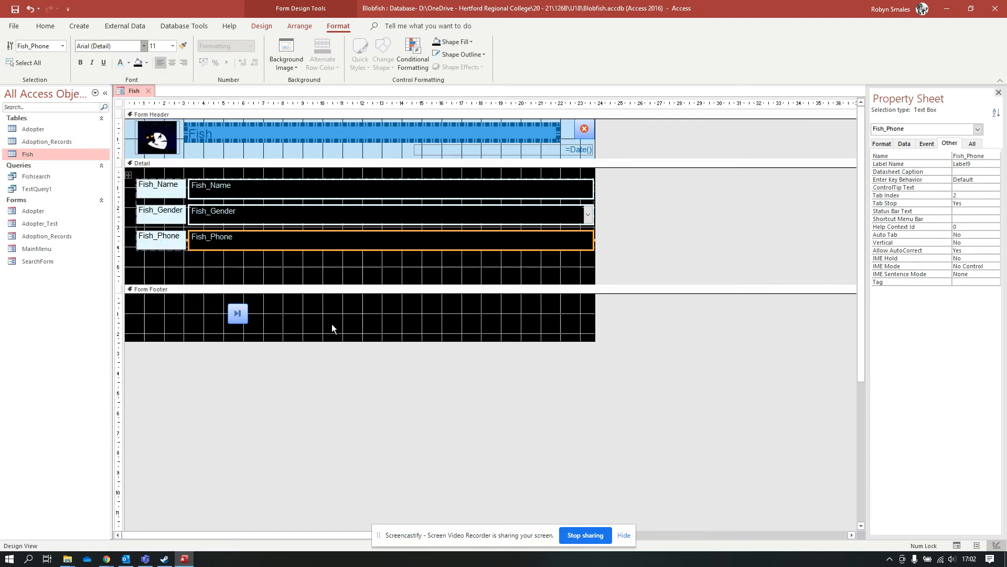
left_click(237, 313)
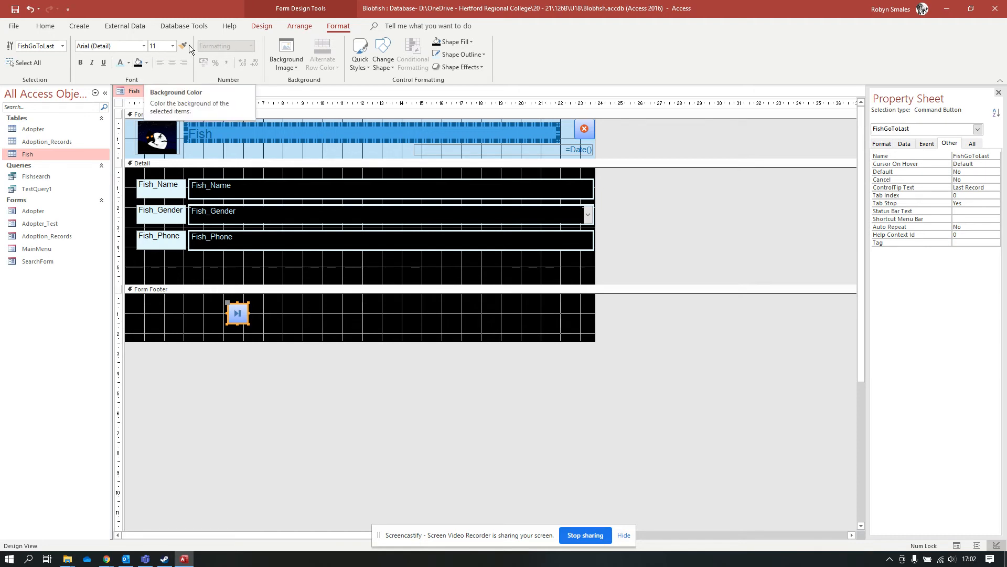
Try a green theme style on the footer last-record button.
left_click(367, 65)
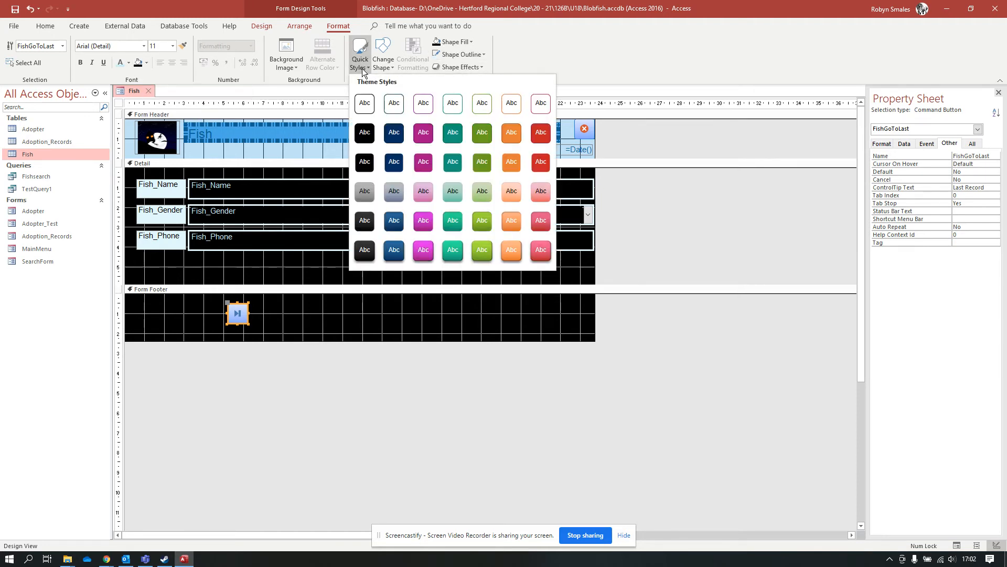
left_click(482, 191)
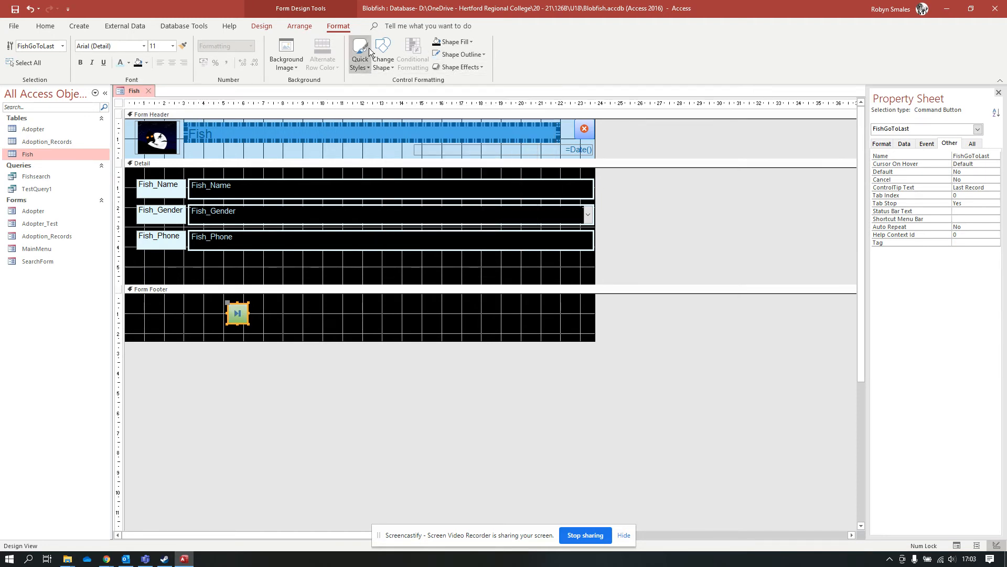
left_click(355, 65)
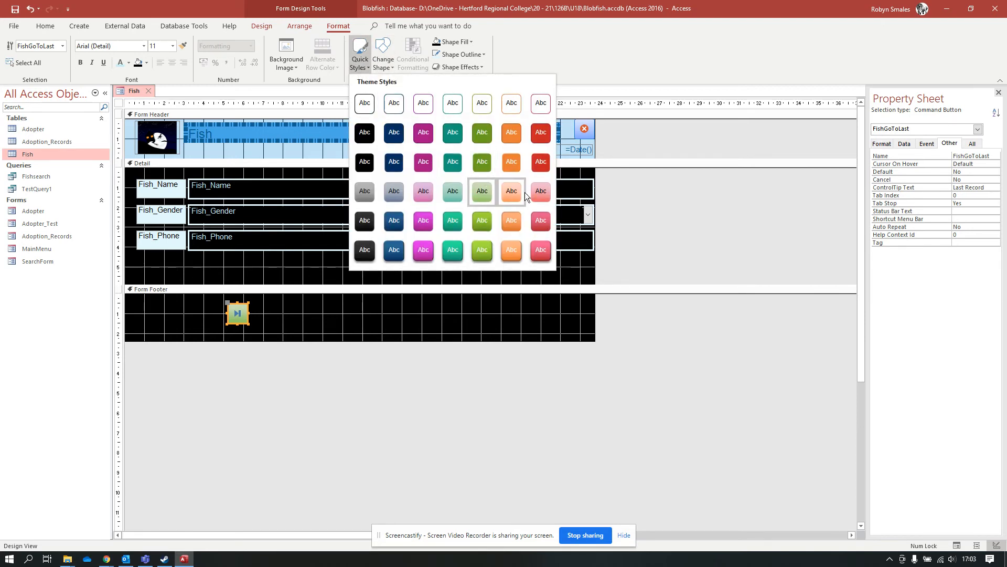
left_click(479, 336)
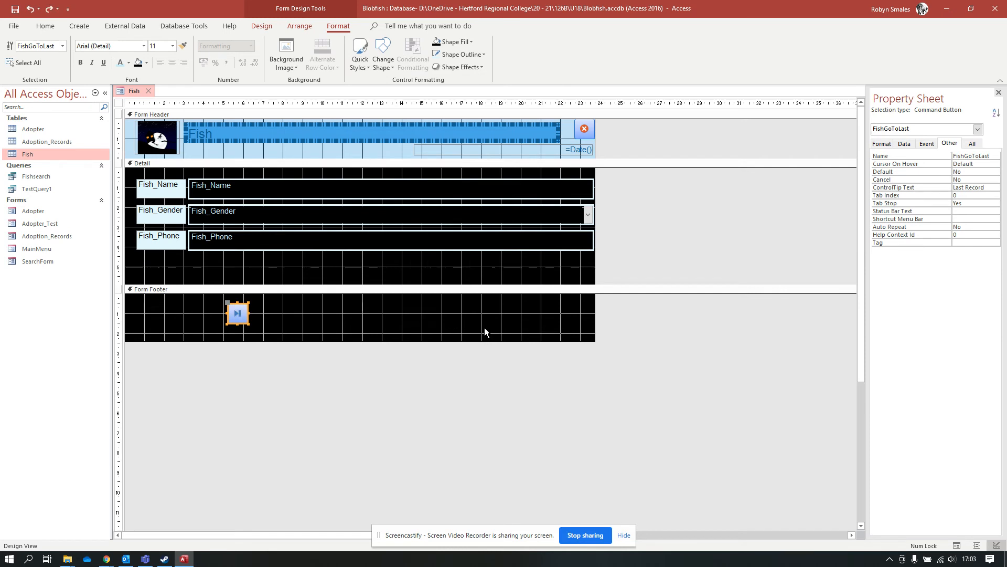
Give the footer button a snipped-corner shape, briefly trying an oval first.
left_click(381, 62)
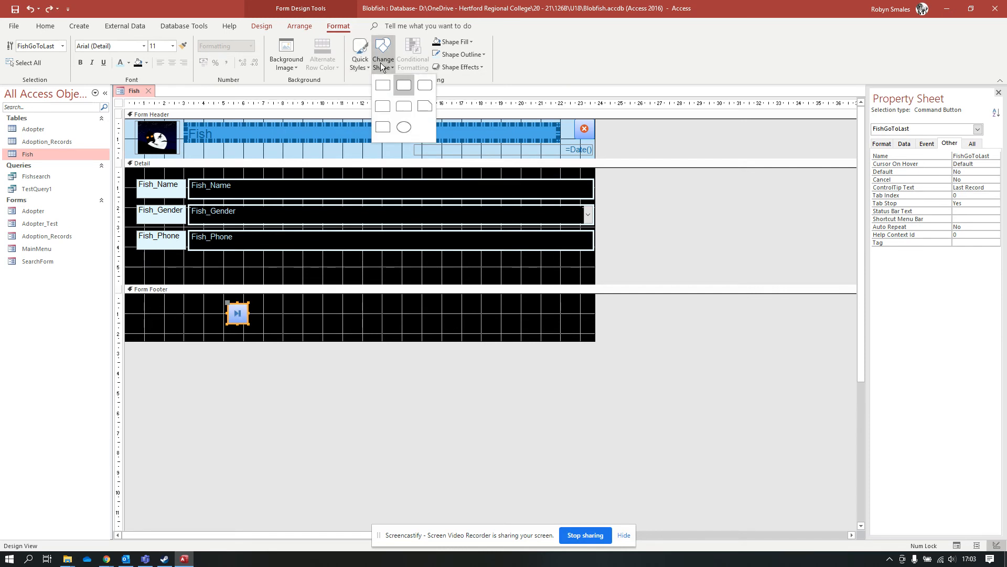
left_click(420, 103)
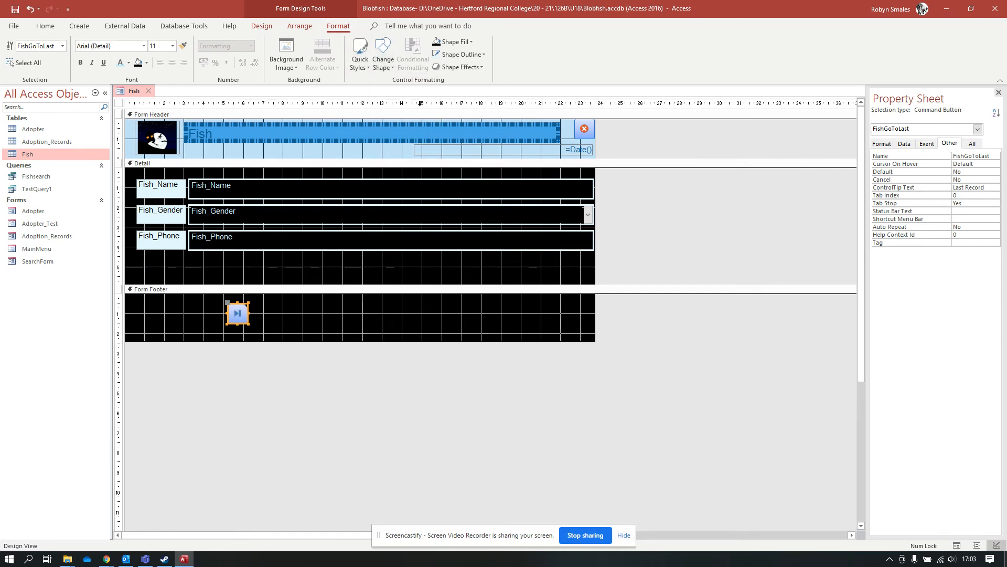
left_click(290, 314)
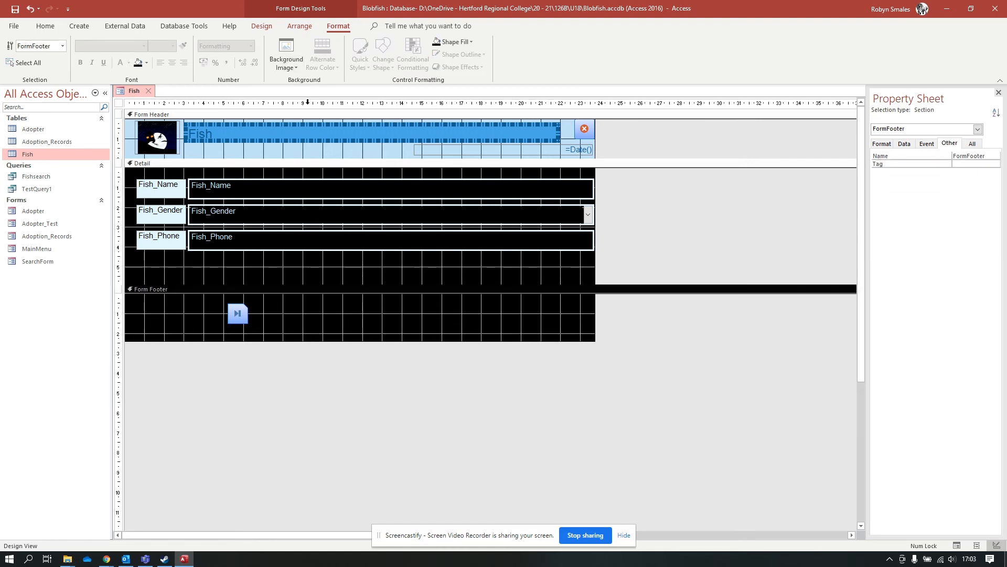
left_click(238, 317)
left_click(390, 56)
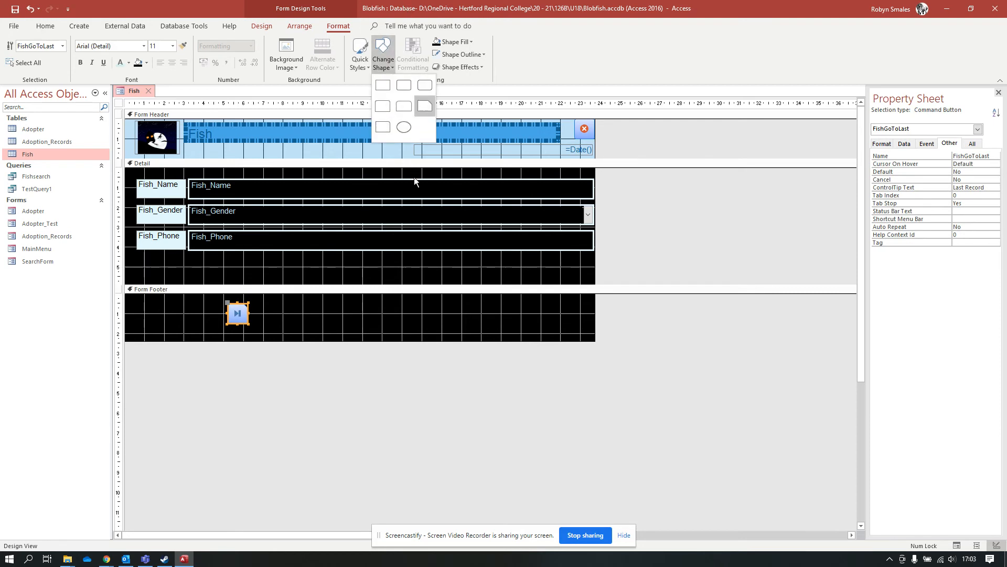
left_click(413, 128)
left_click(385, 61)
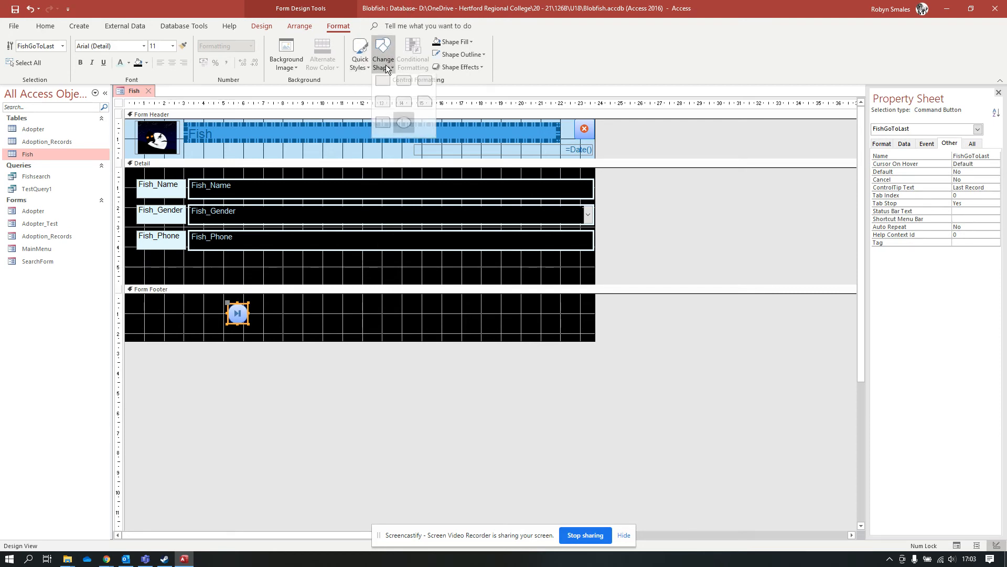
left_click(416, 107)
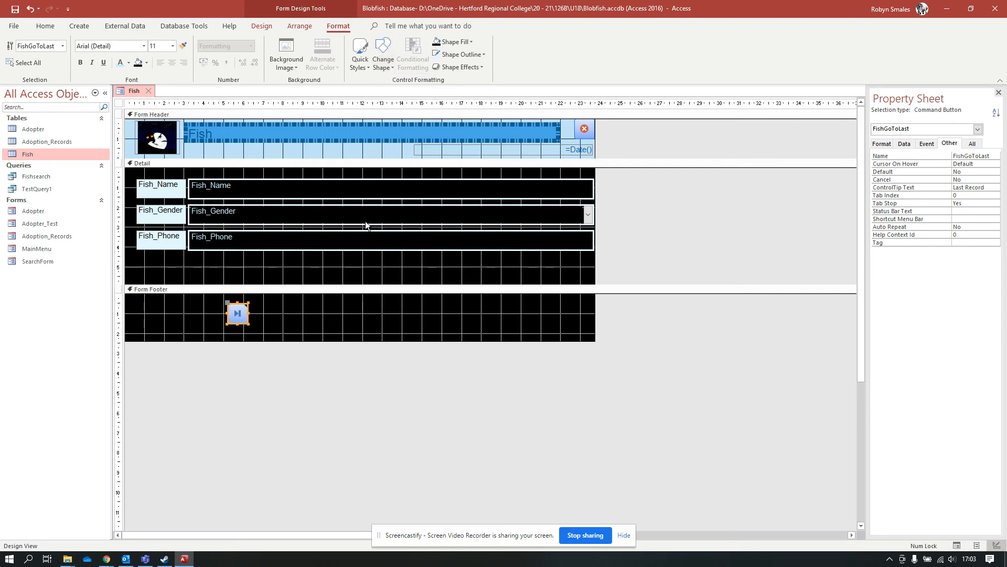
left_click(276, 306)
left_click(236, 317)
Apply a bevel preset effect to the footer last-record button.
left_click(480, 66)
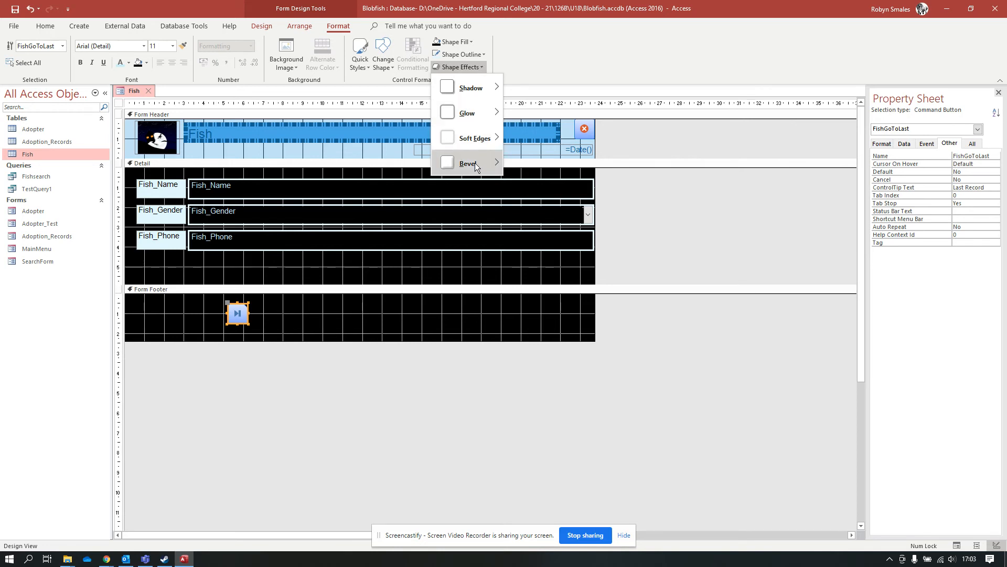
mouse_move(473, 165)
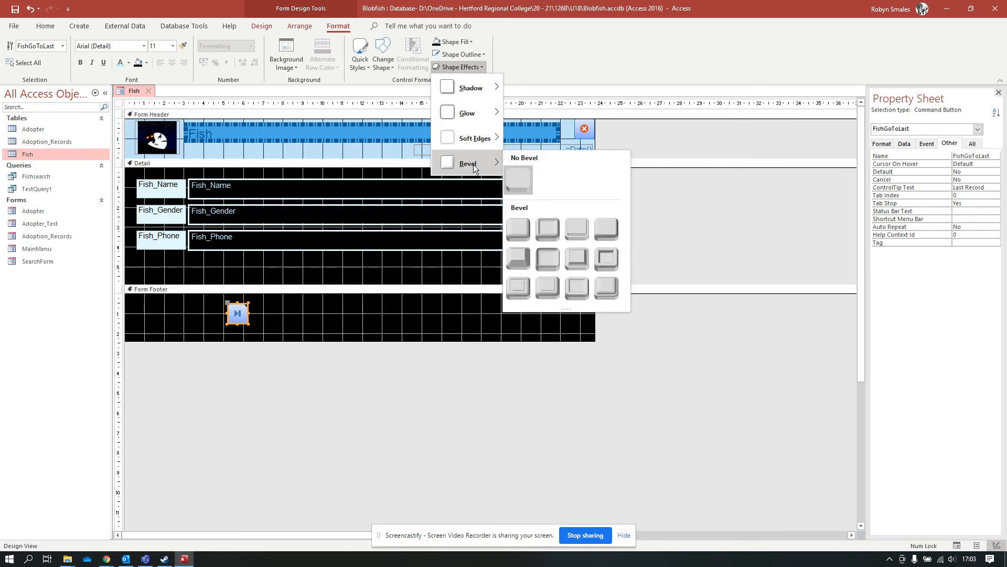
left_click(552, 229)
left_click(430, 419)
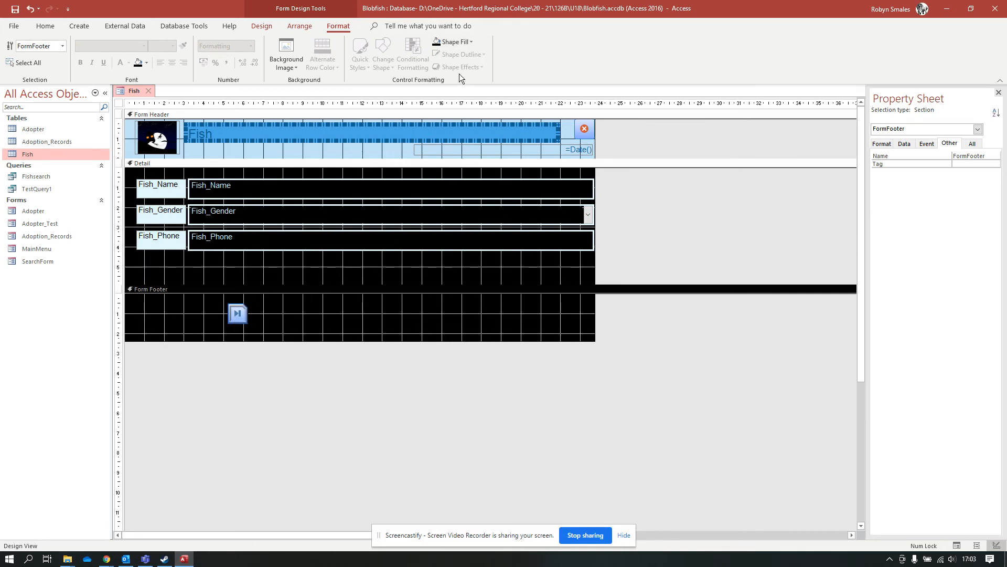
left_click(238, 314)
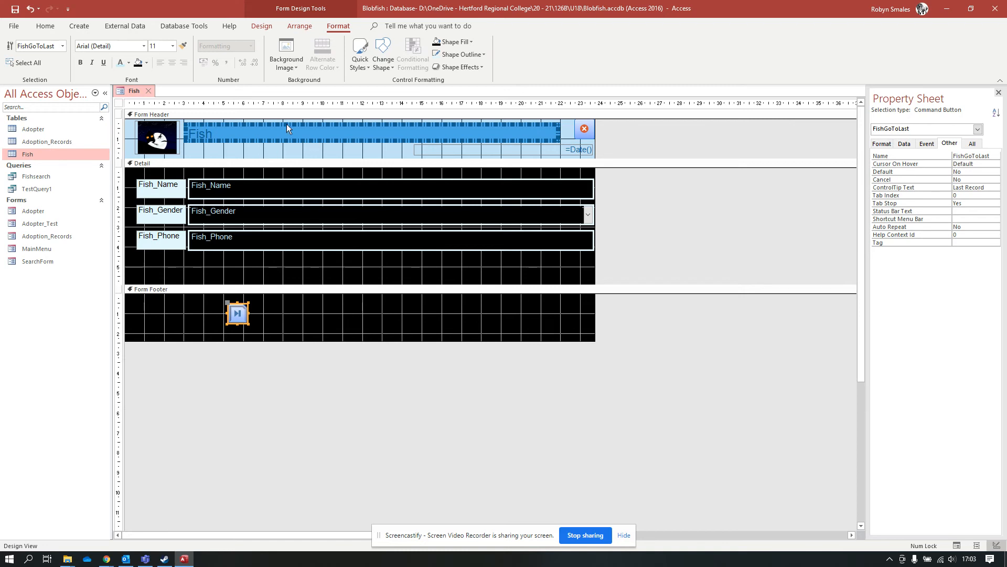
Select the Fish_Name, Fish_Gender and Fish_Phone labels and field boxes together.
left_click(262, 26)
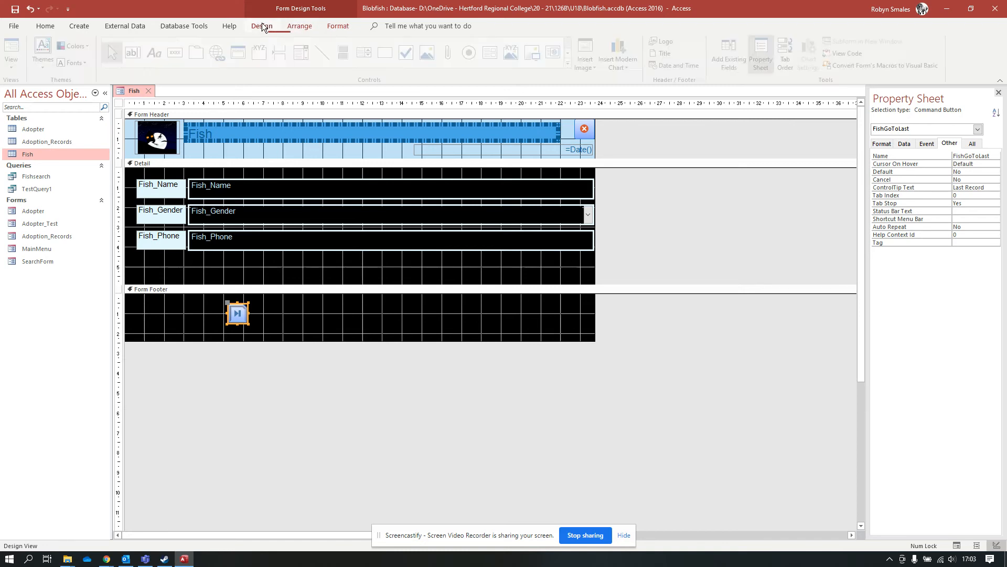
left_click(307, 25)
left_click(161, 194)
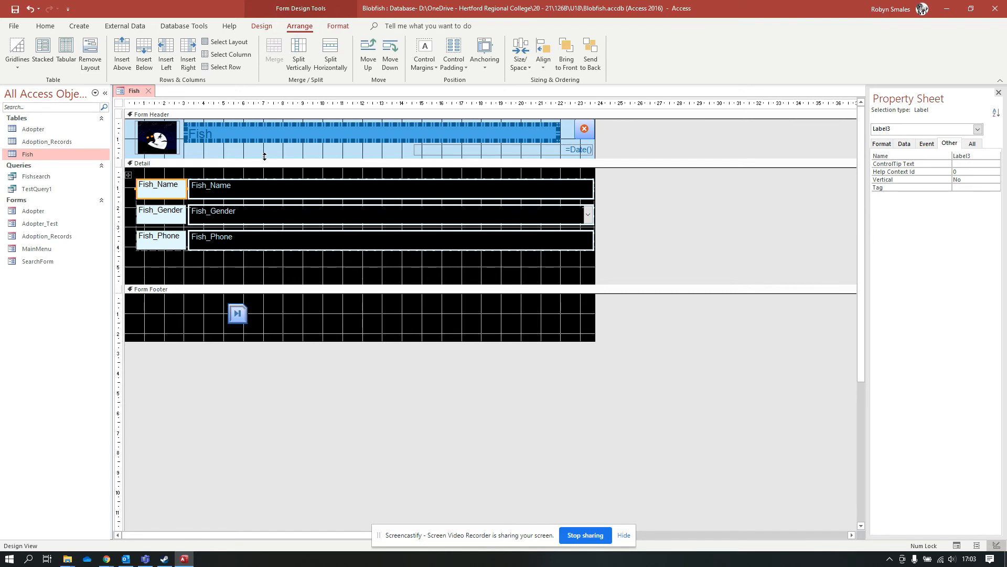
left_click(158, 218, "shift")
left_click(155, 247, "shift")
left_click(226, 238, "shift")
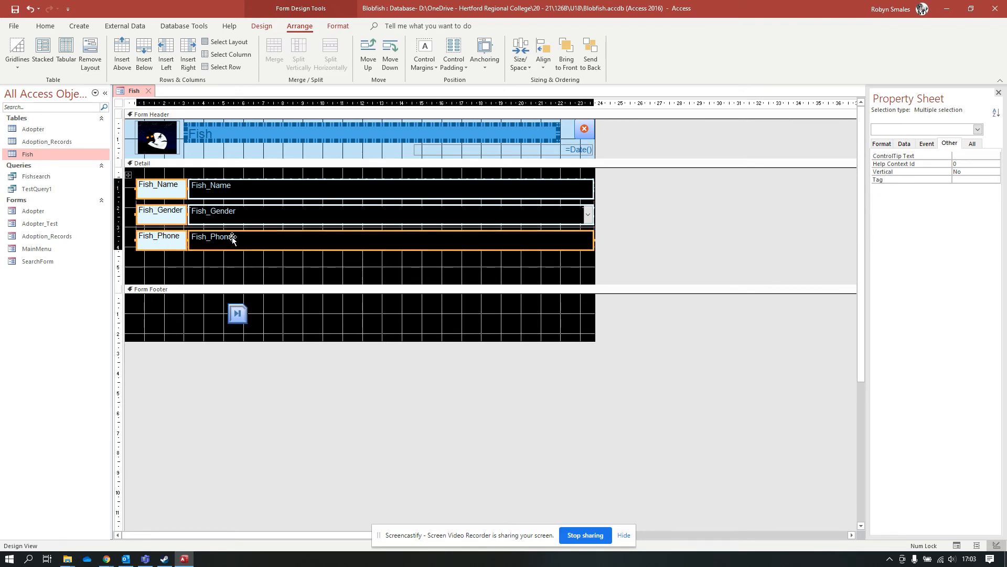
left_click(229, 215, "shift")
left_click(224, 188, "shift")
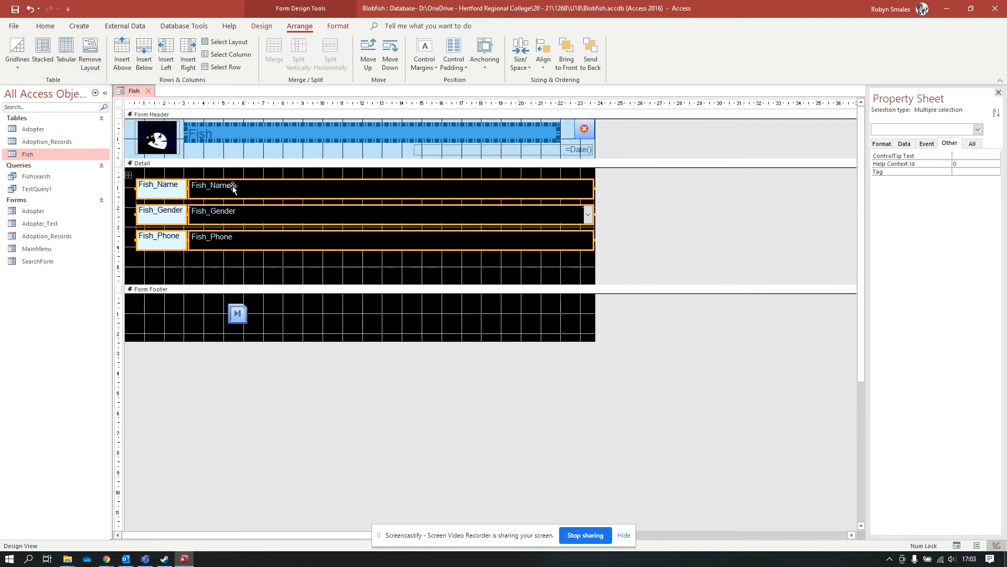
Arrange the selected controls in a tabular layout, then switch them to stacked.
left_click(55, 49)
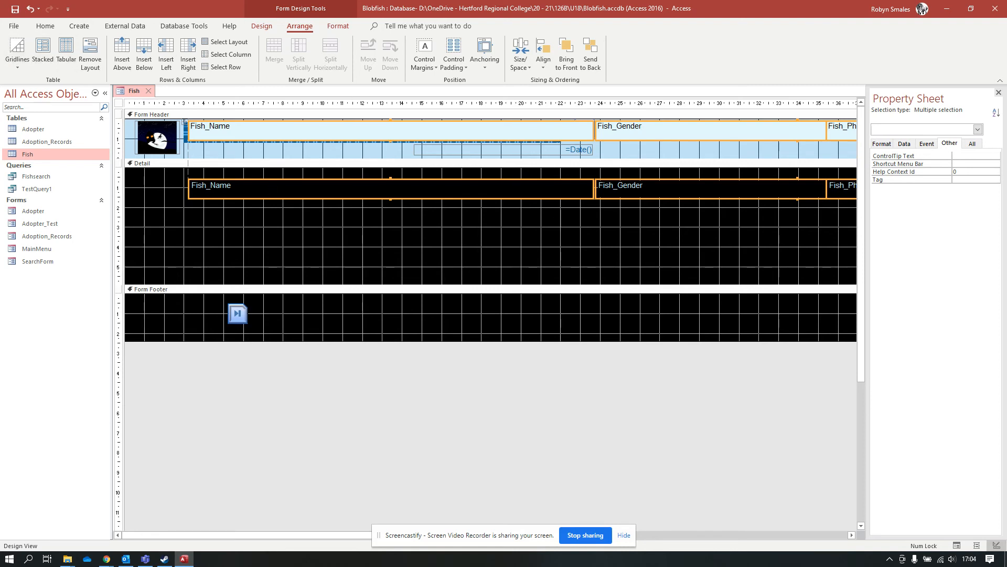
left_click_drag(302, 534, 226, 498)
left_click(43, 50)
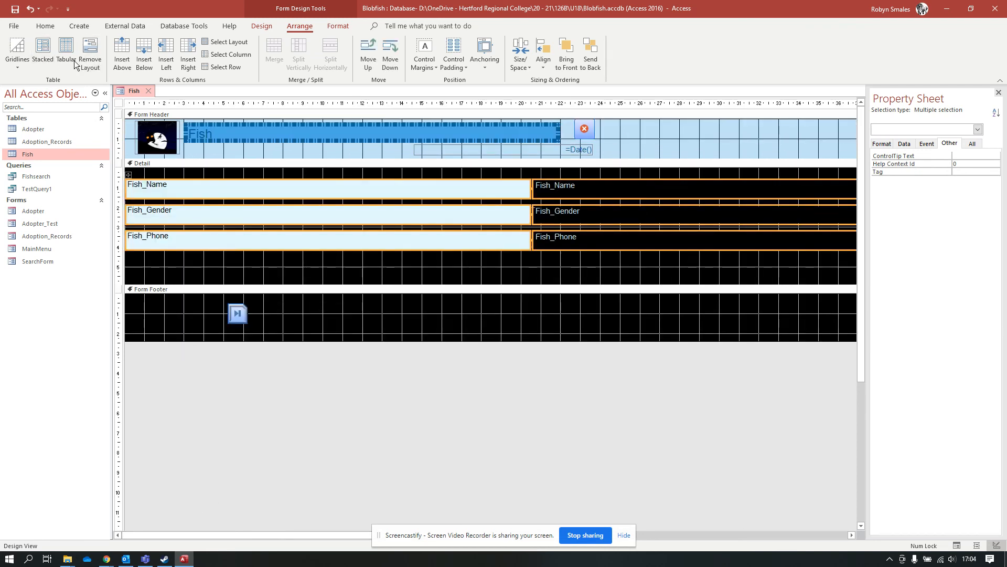
left_click(770, 535)
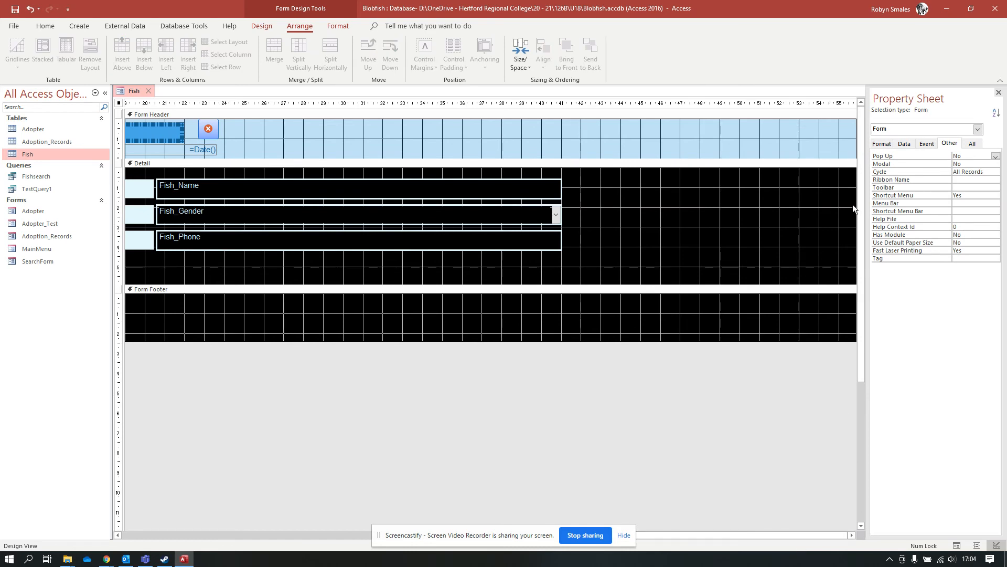
Narrow the form and shrink the three field labels to a slim column.
left_click_drag(856, 205, 580, 204)
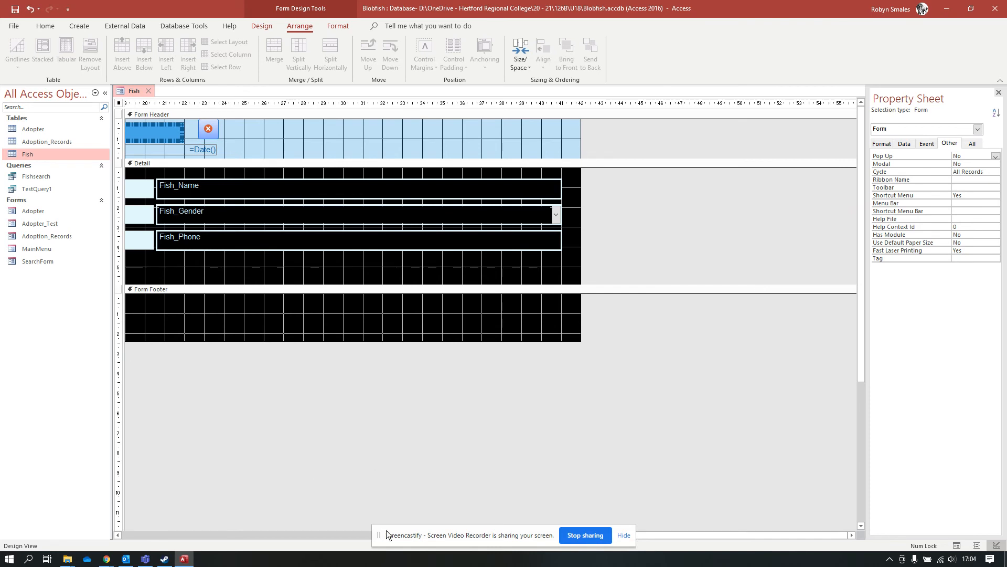
left_click(275, 535)
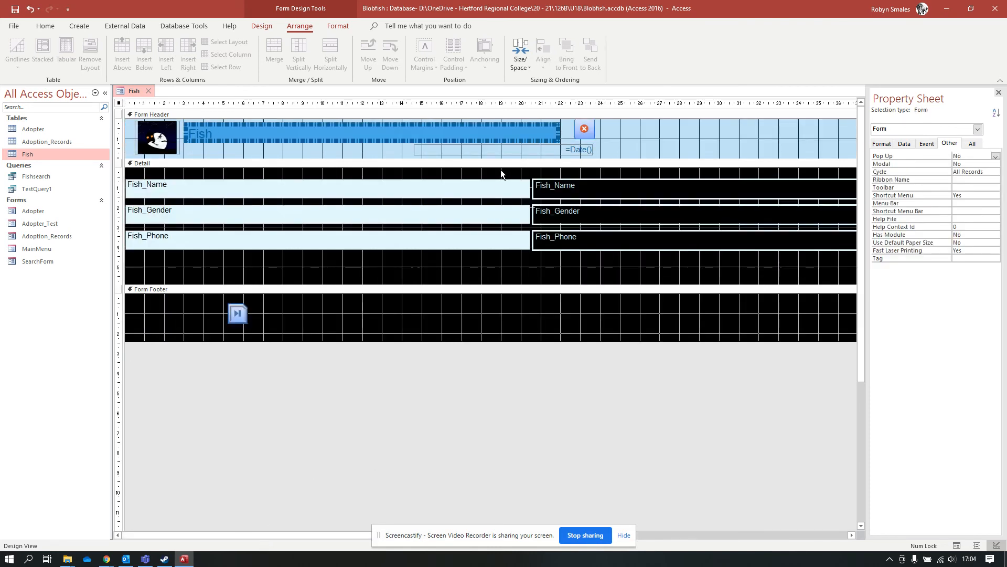
left_click(493, 193)
left_click(493, 212, "shift")
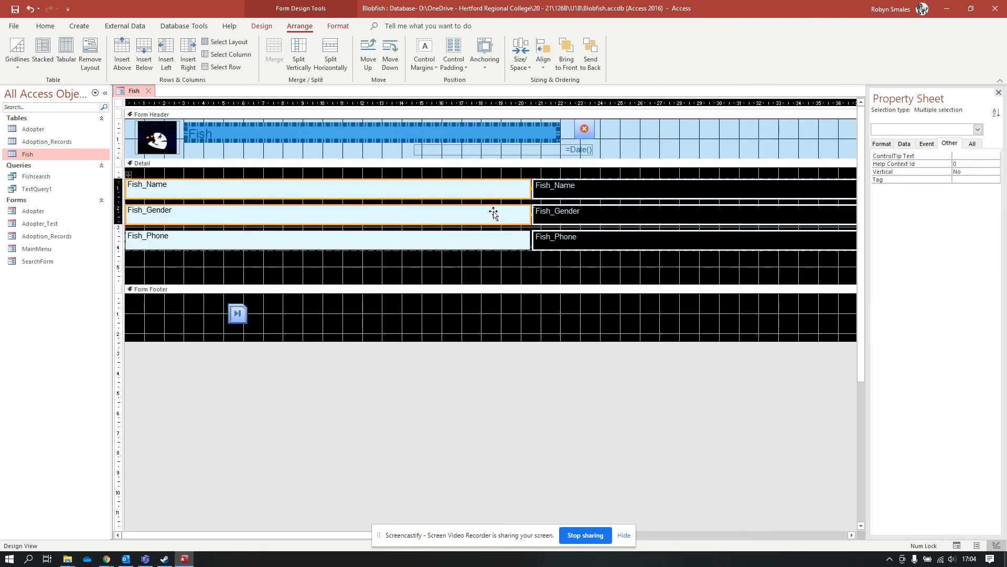
left_click(490, 245, "shift")
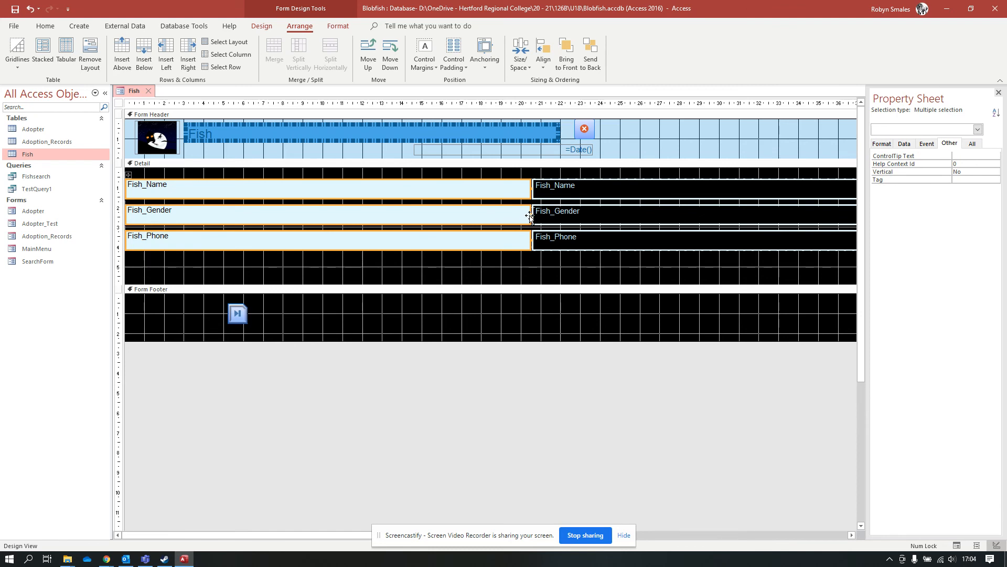
left_click(529, 216)
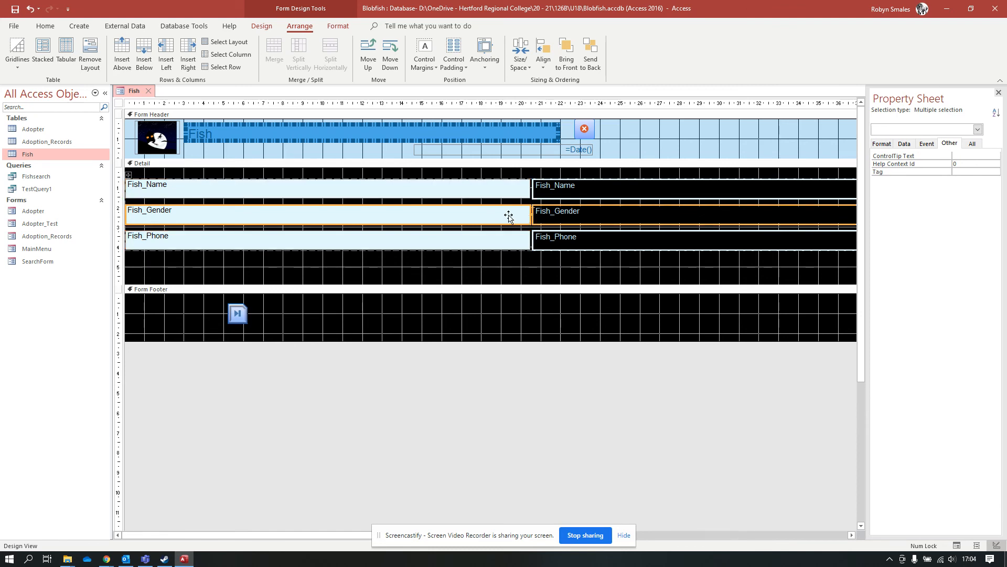
left_click(498, 191)
left_click(493, 216, "shift")
left_click(486, 243, "shift")
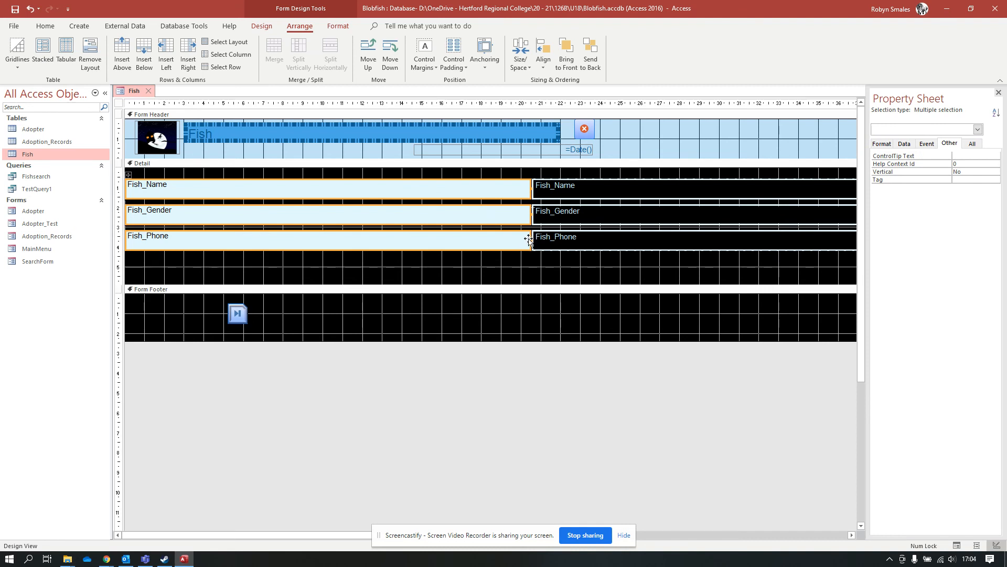
left_click_drag(529, 238, 189, 234)
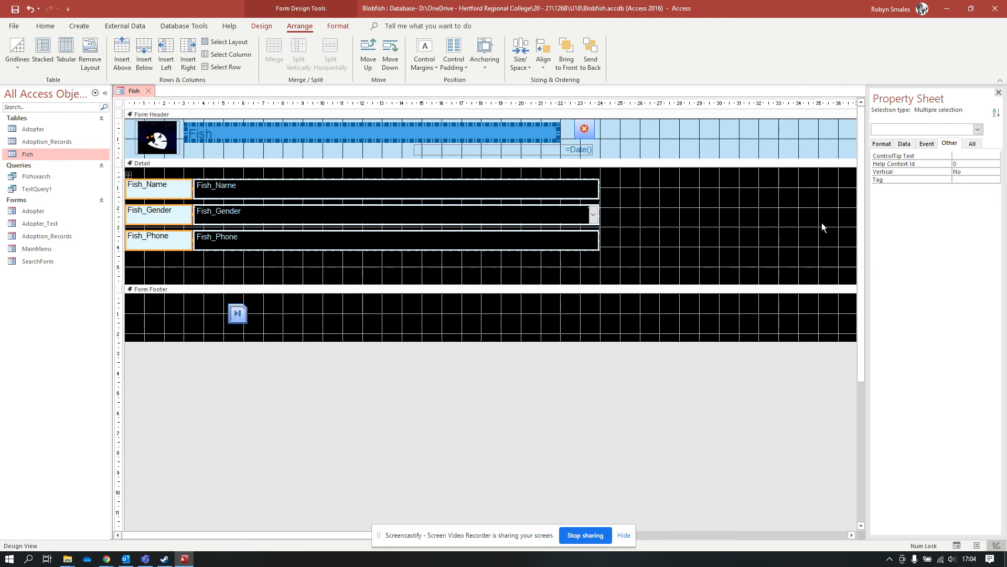
Trim the form width further and scroll back to show the whole design.
left_click(715, 534)
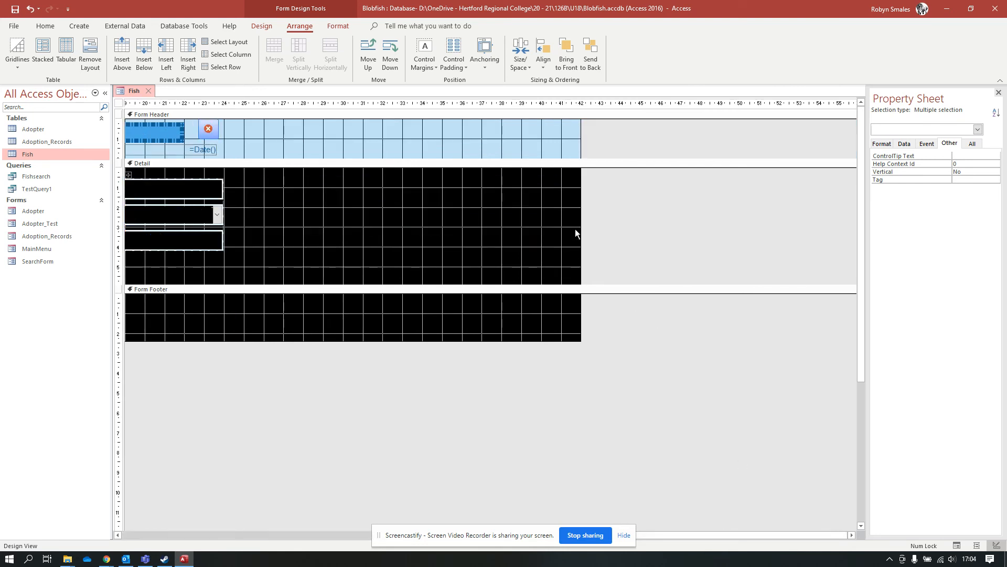
left_click_drag(579, 229, 228, 211)
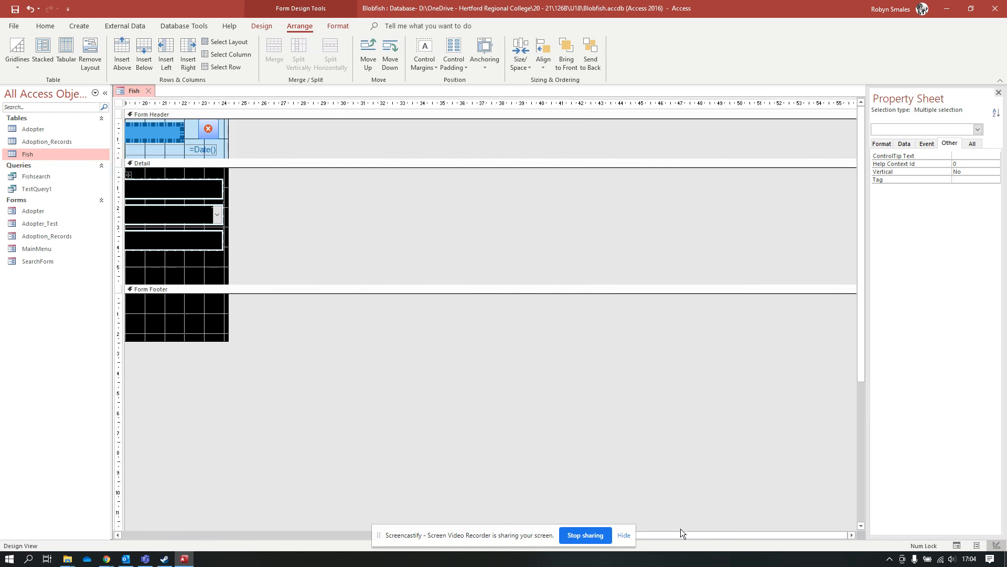
left_click_drag(681, 533, 59, 523)
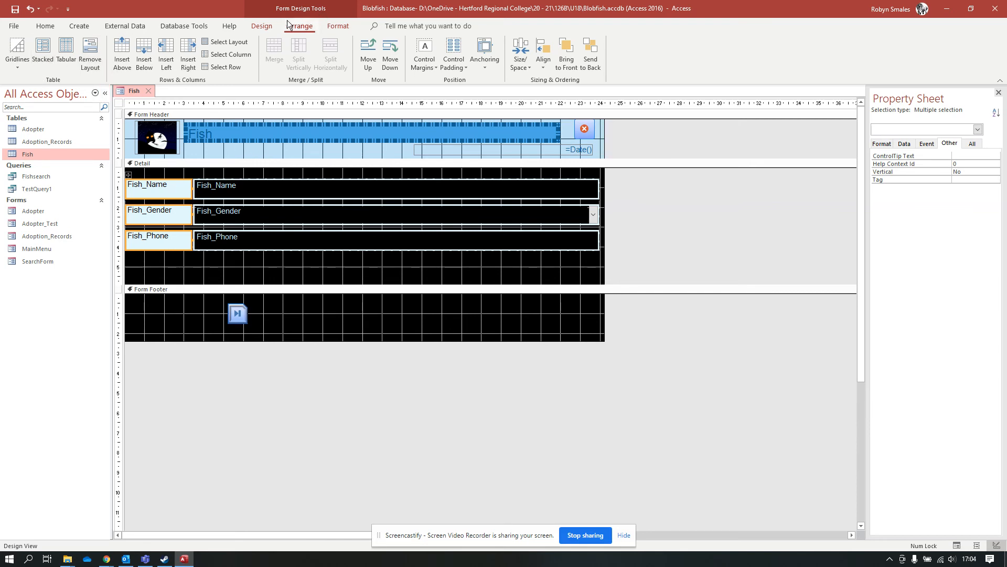
left_click(264, 25)
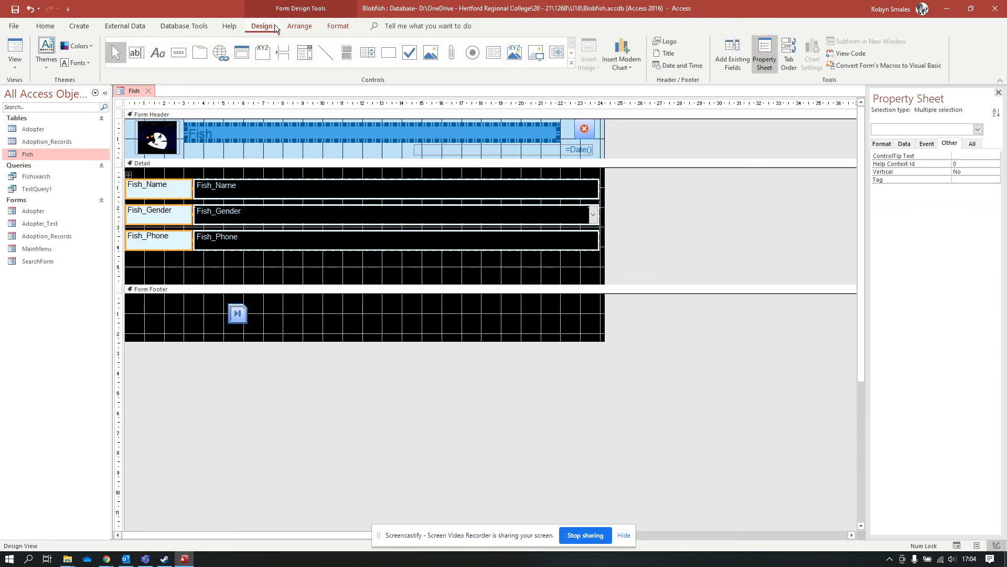
In Form View, change Bob's gender from M to O.
left_click(17, 47)
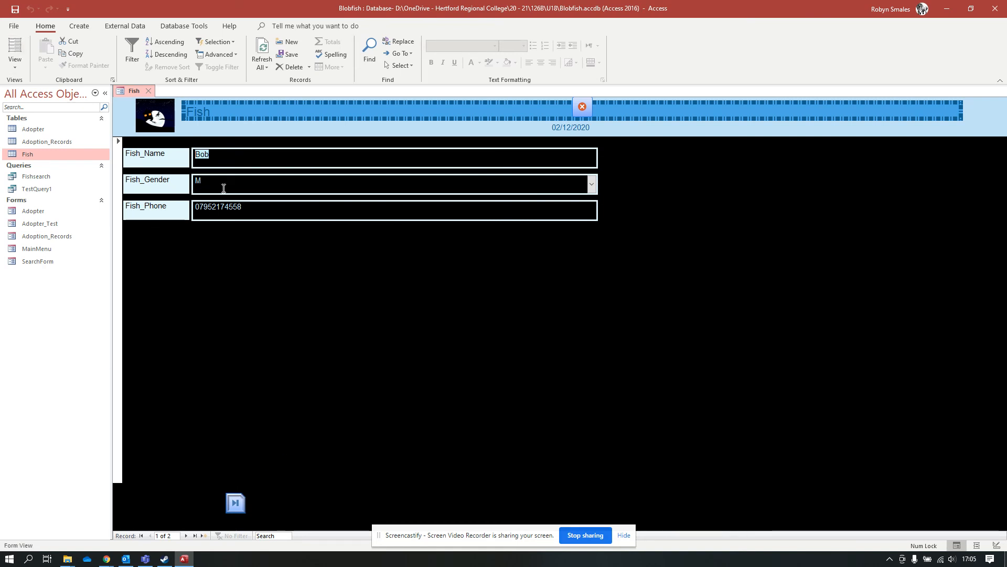
left_click(588, 184)
left_click(592, 184)
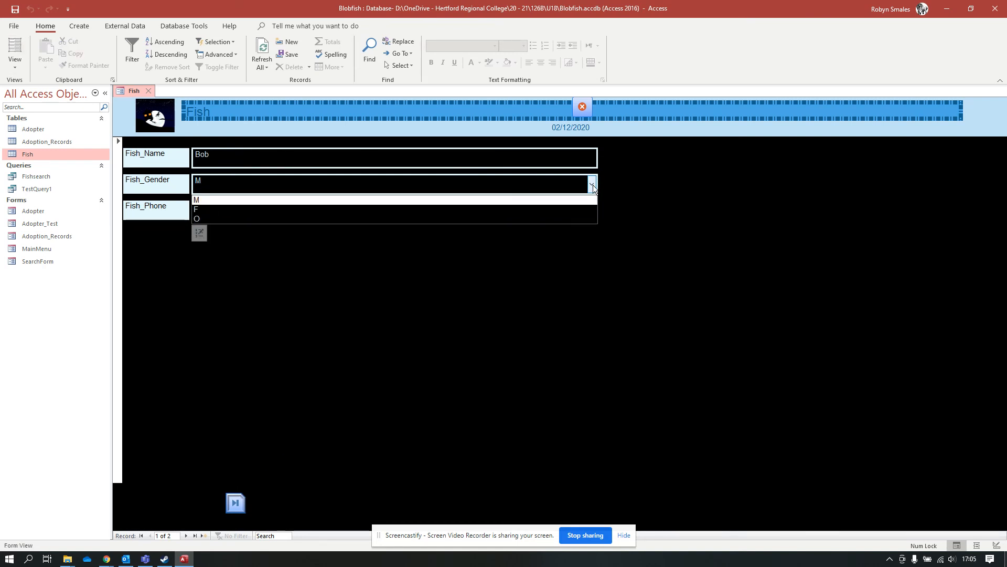
left_click(285, 209)
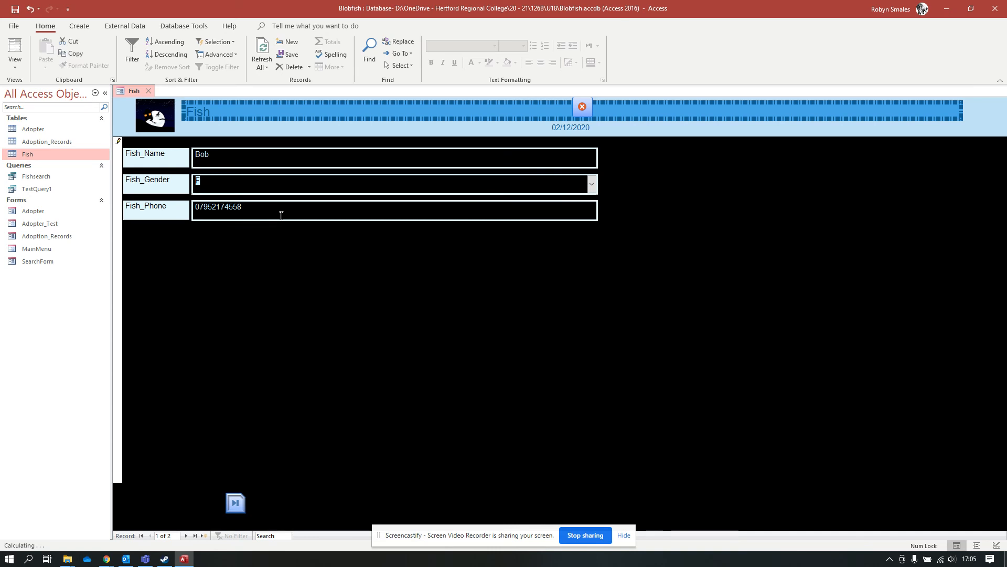
left_click(593, 184)
left_click(384, 219)
Move on to the next record, Dory.
left_click(233, 506)
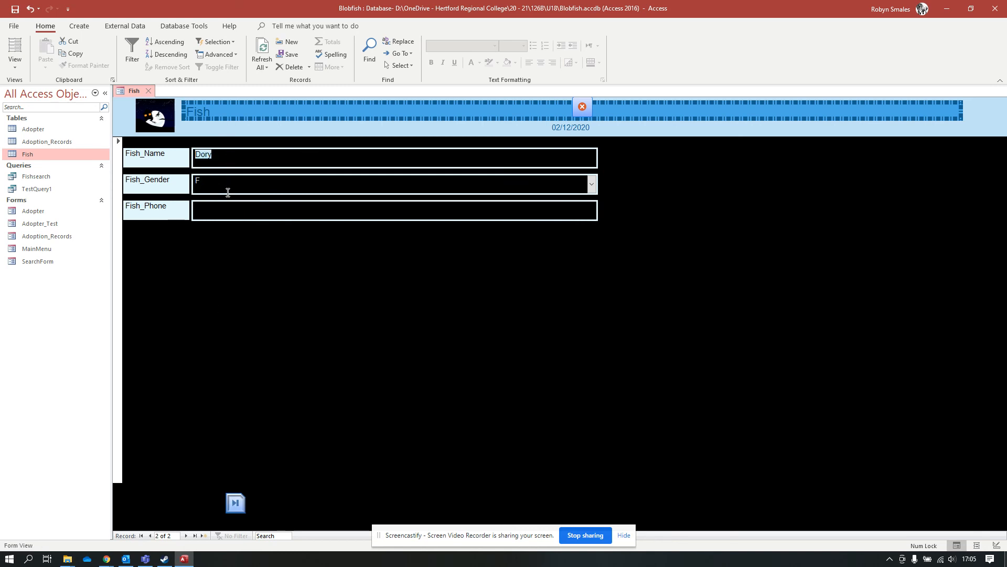
left_click(182, 504)
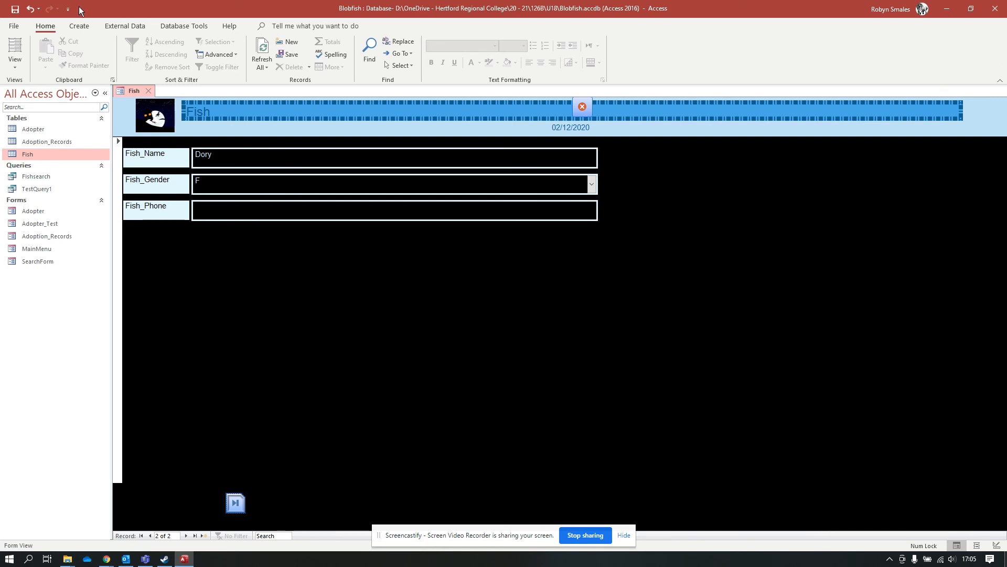
left_click(15, 61)
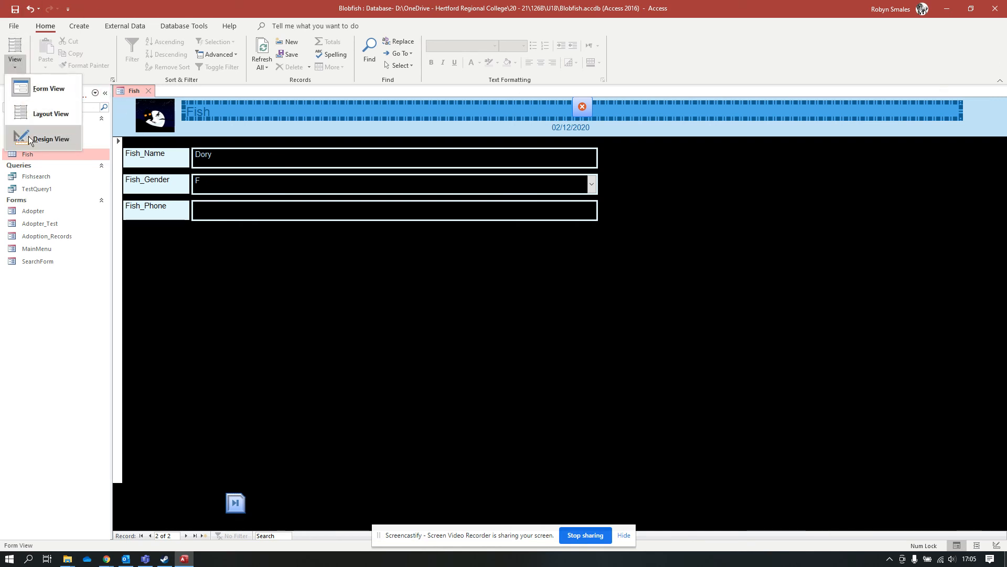
Narrow the Fish title label in Design View and return to Form View.
left_click(42, 139)
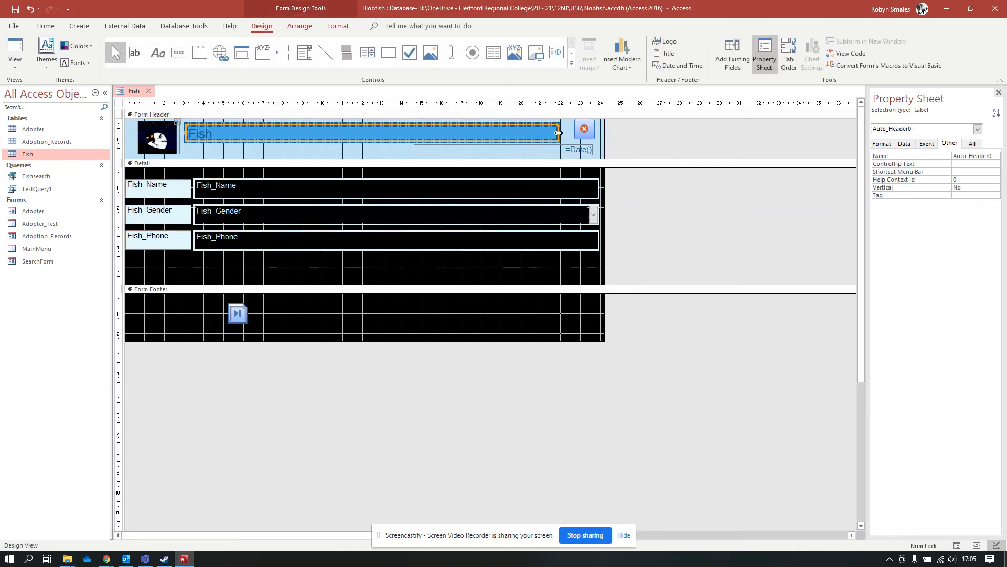
left_click_drag(561, 137, 547, 138)
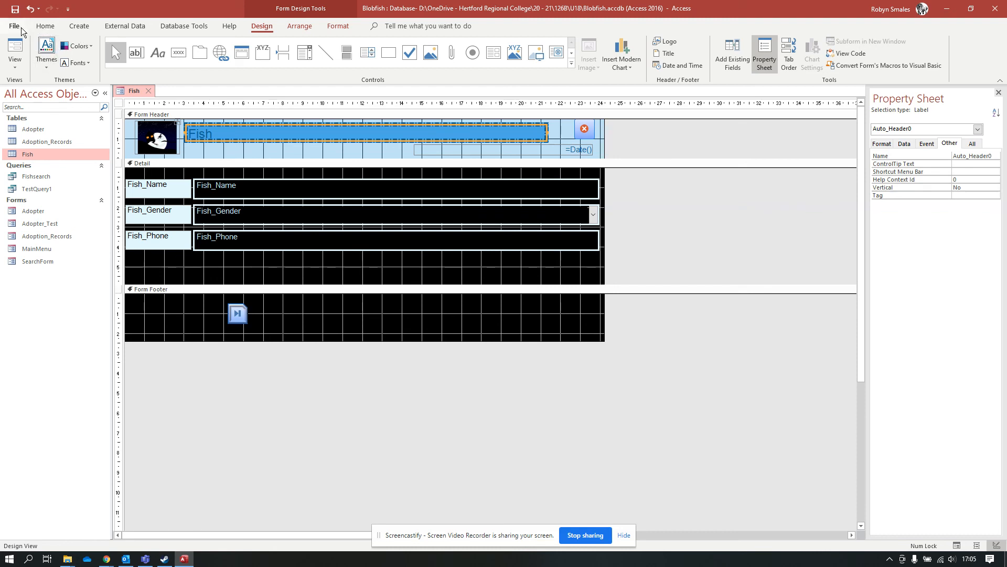
left_click(14, 45)
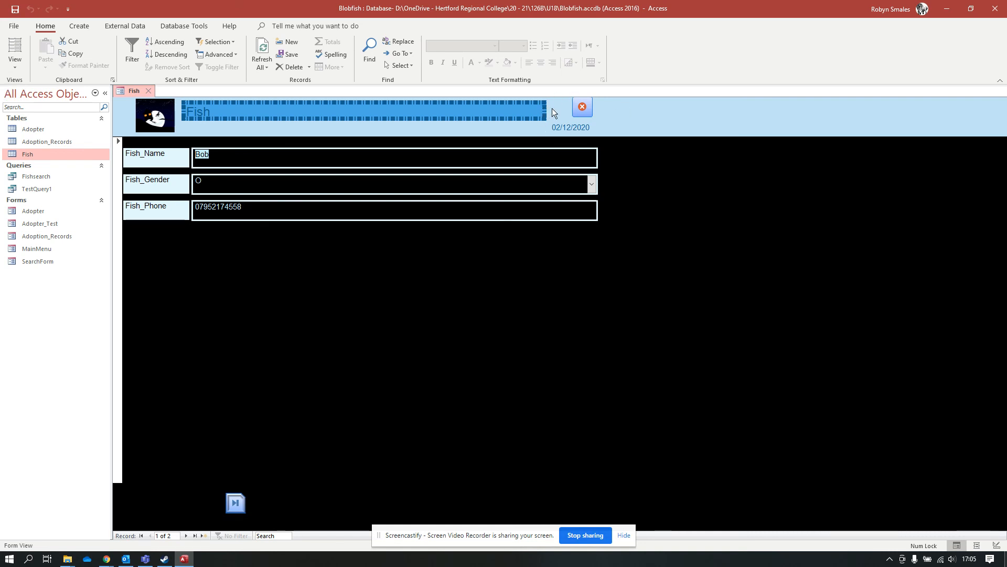
left_click(568, 130)
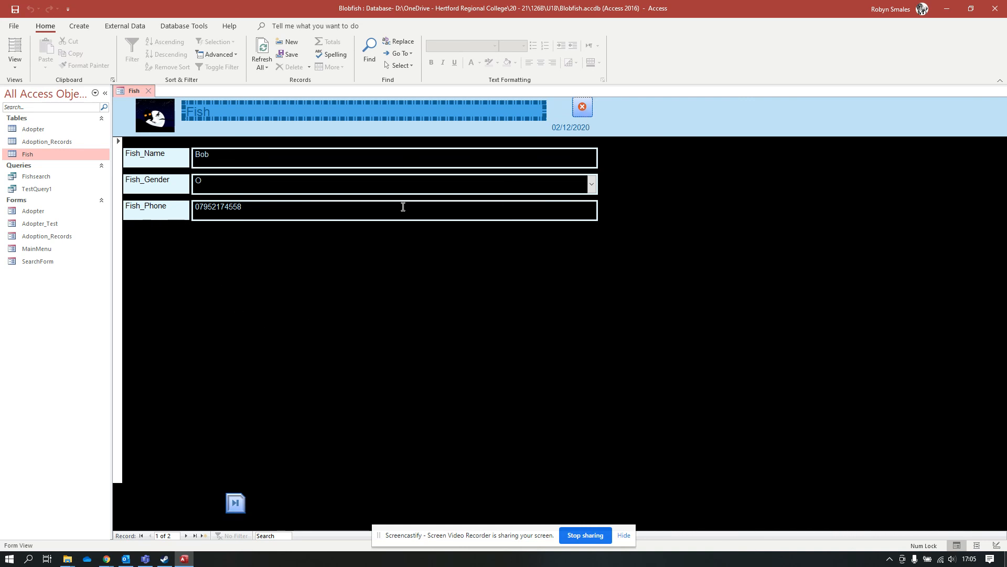
Close the form and save its design changes as Fish.
left_click(582, 107)
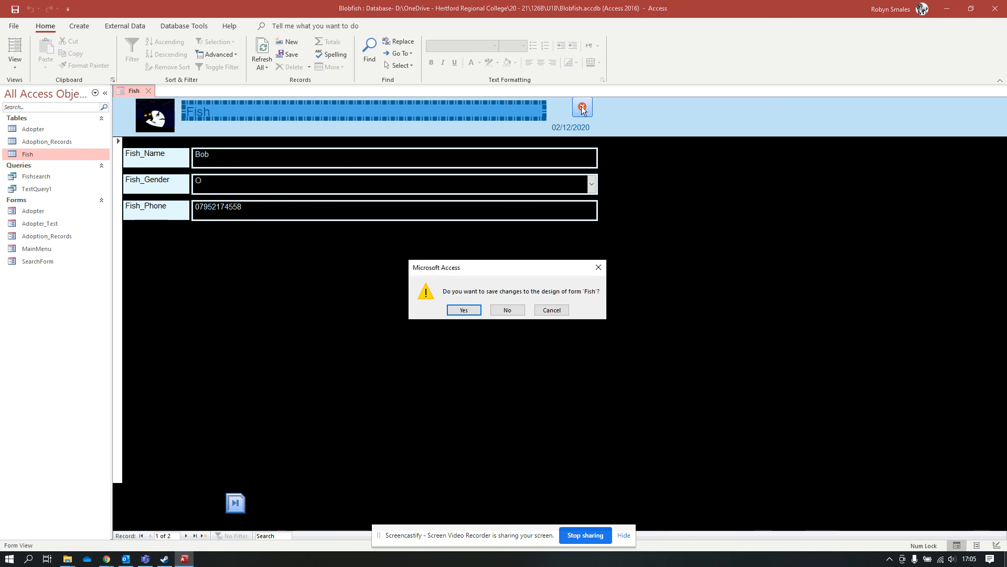
left_click(464, 310)
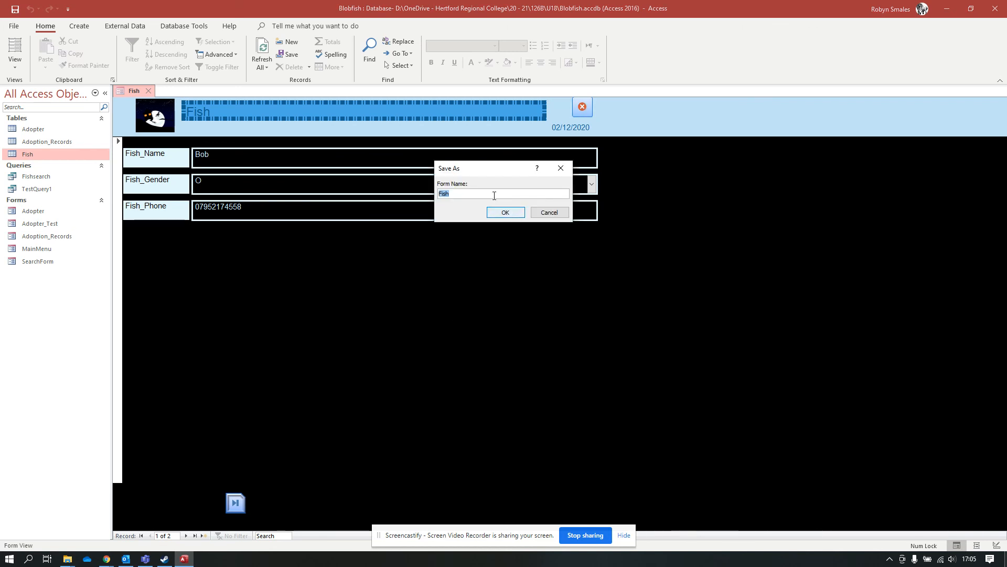
left_click(502, 212)
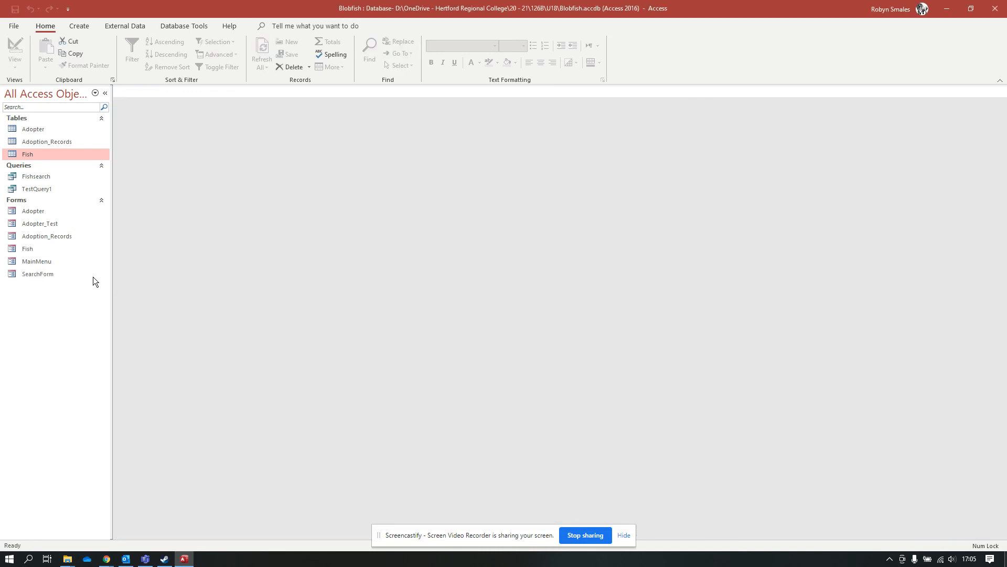
Reopen the Fish form twice to test it and go to Dory's record.
double_click(29, 248)
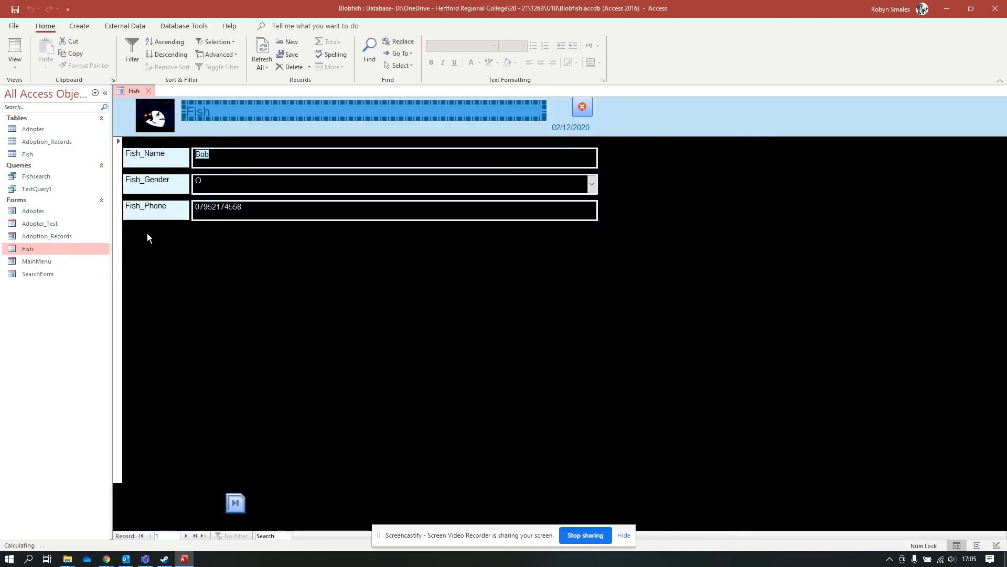
left_click(582, 107)
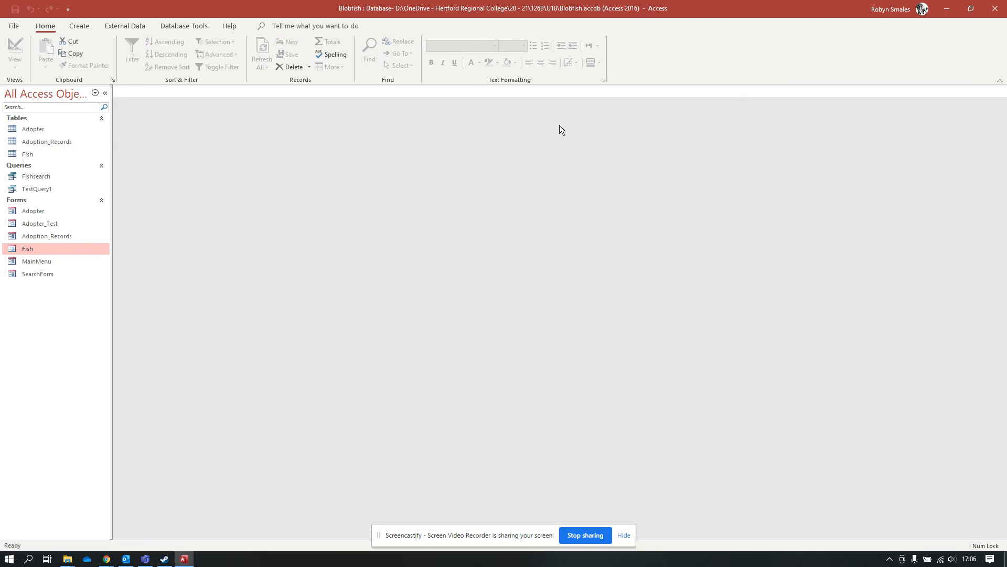
double_click(25, 251)
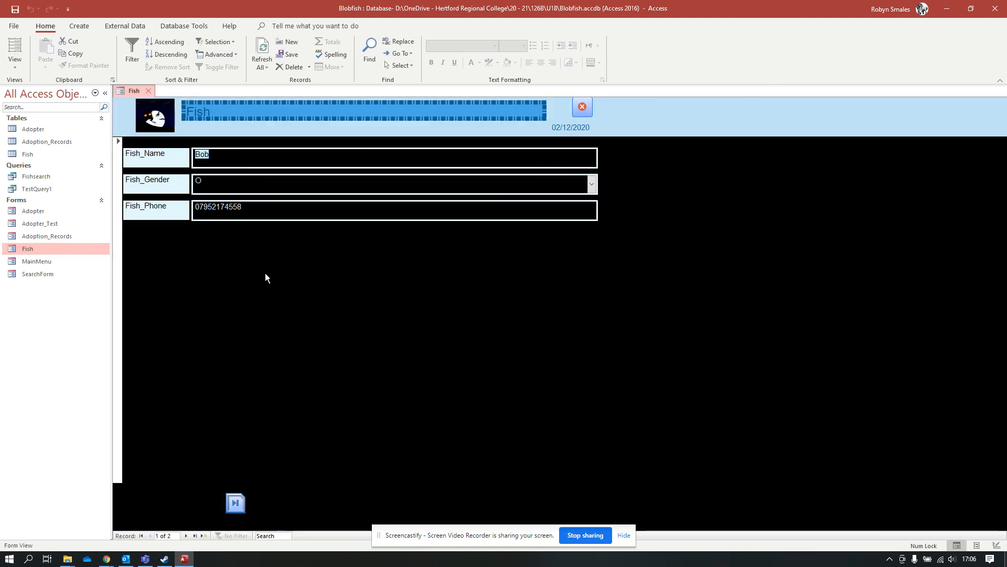
left_click(229, 508)
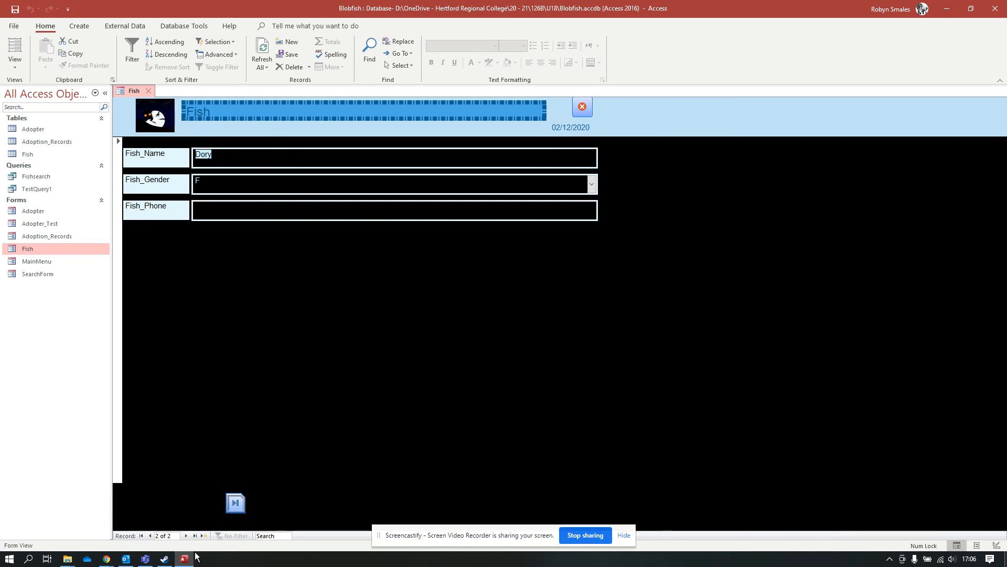
Add a new record named Jill with gender O and her phone number, then save it.
left_click(185, 536)
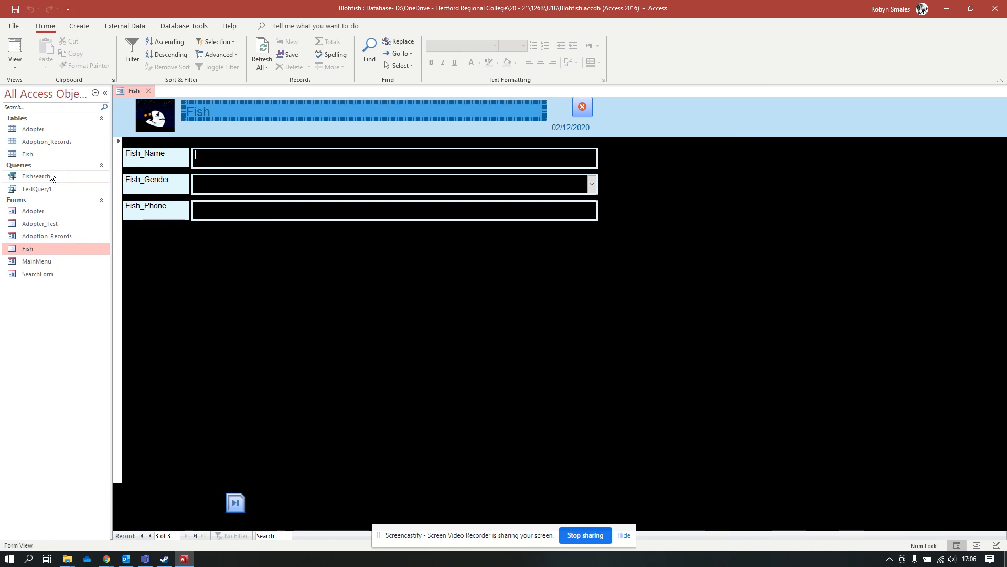
type("Jill")
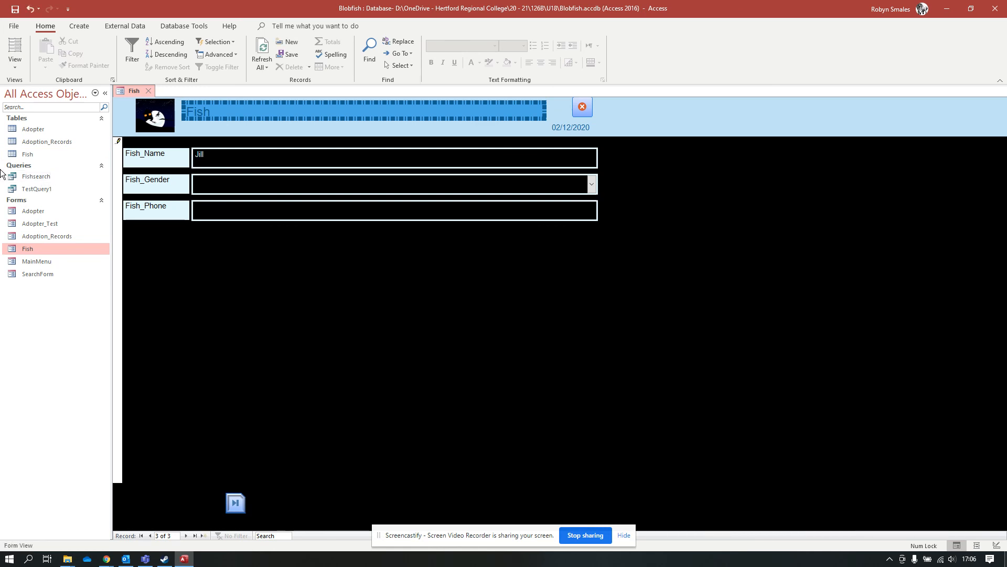
left_click(591, 184)
left_click(356, 219)
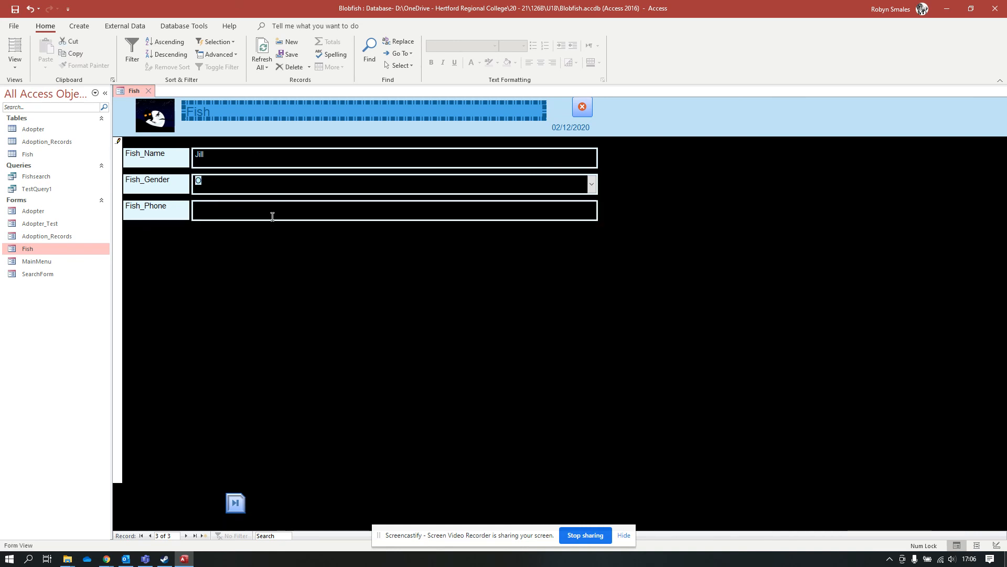
left_click(271, 214)
left_click(194, 208)
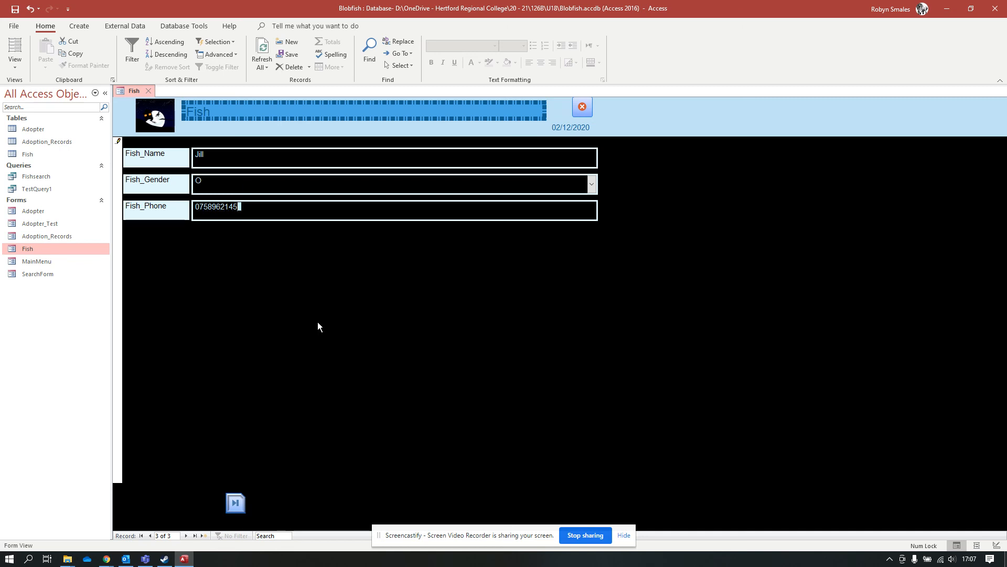
left_click(288, 53)
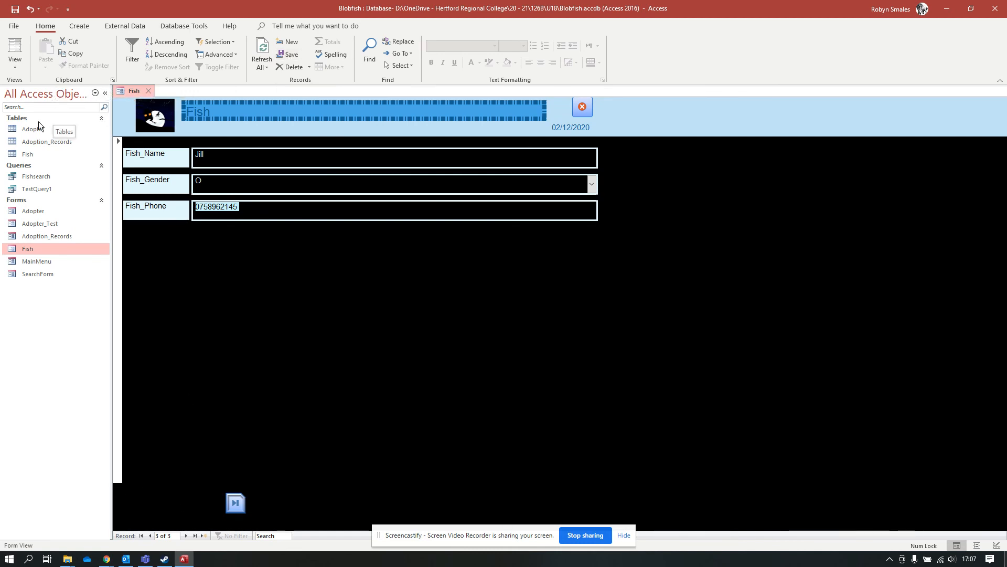
double_click(27, 154)
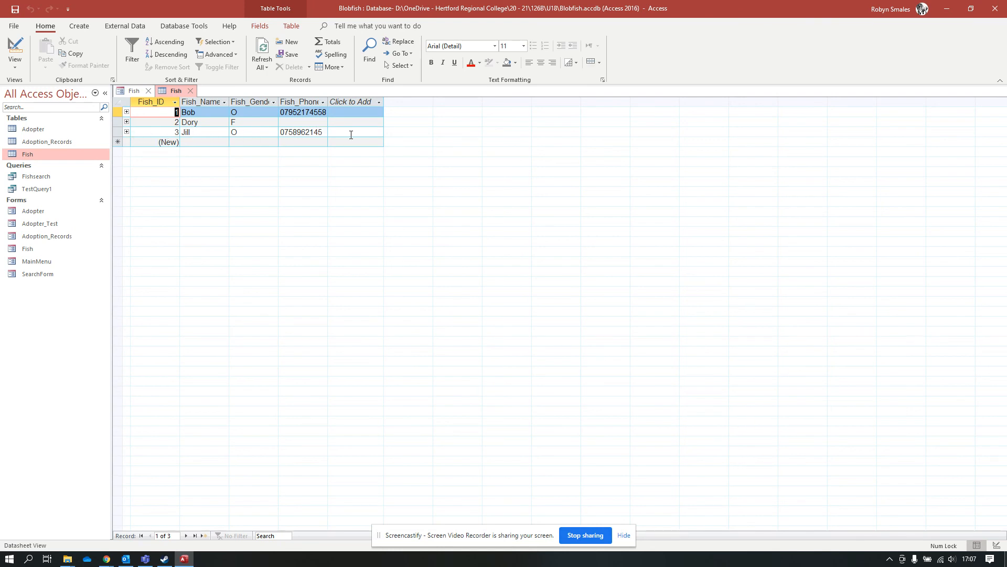
left_click(190, 90)
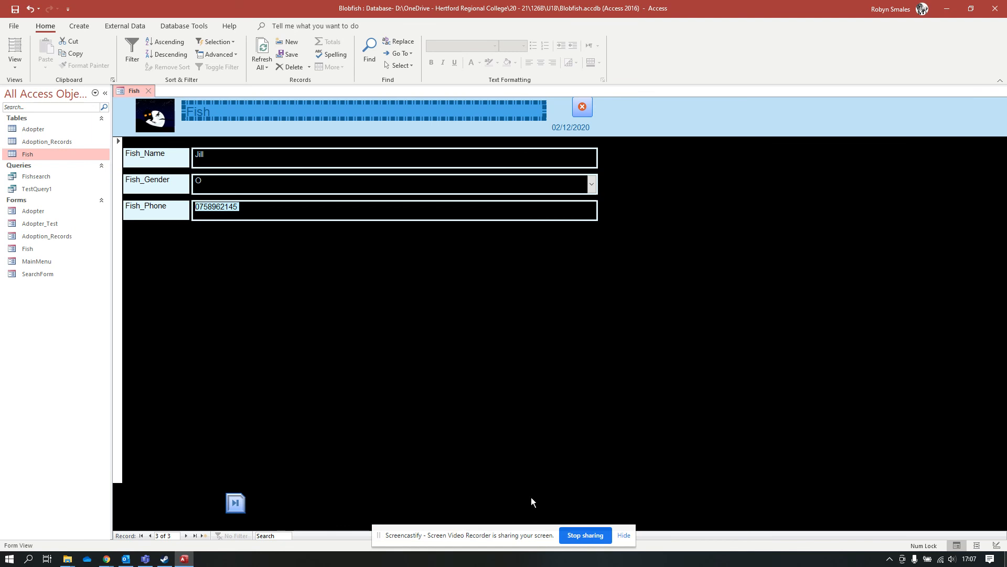